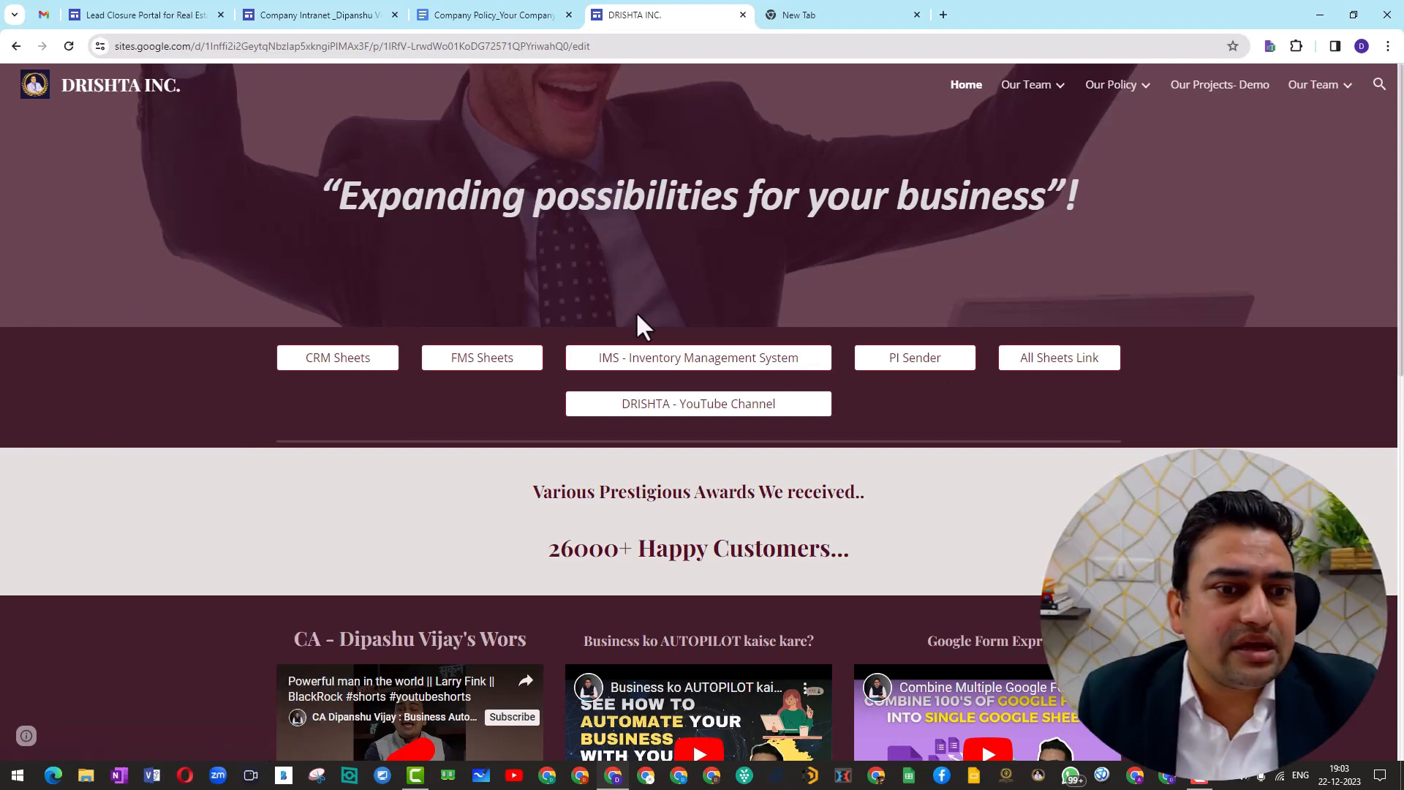
- Switch from the site to Gmail, go to Google Drive from there, and create a new blank Google Sites website
left_click(44, 15)
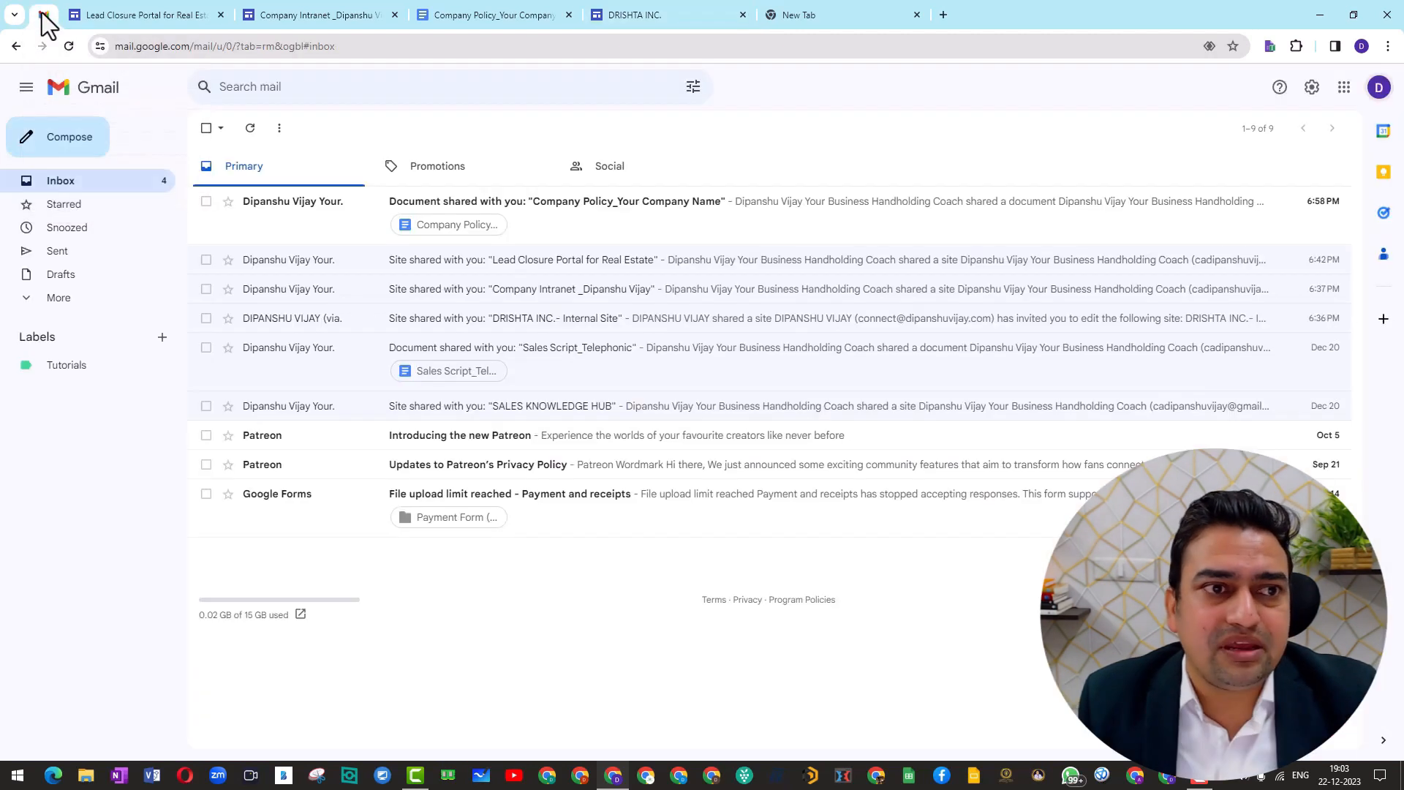
left_click(1344, 87)
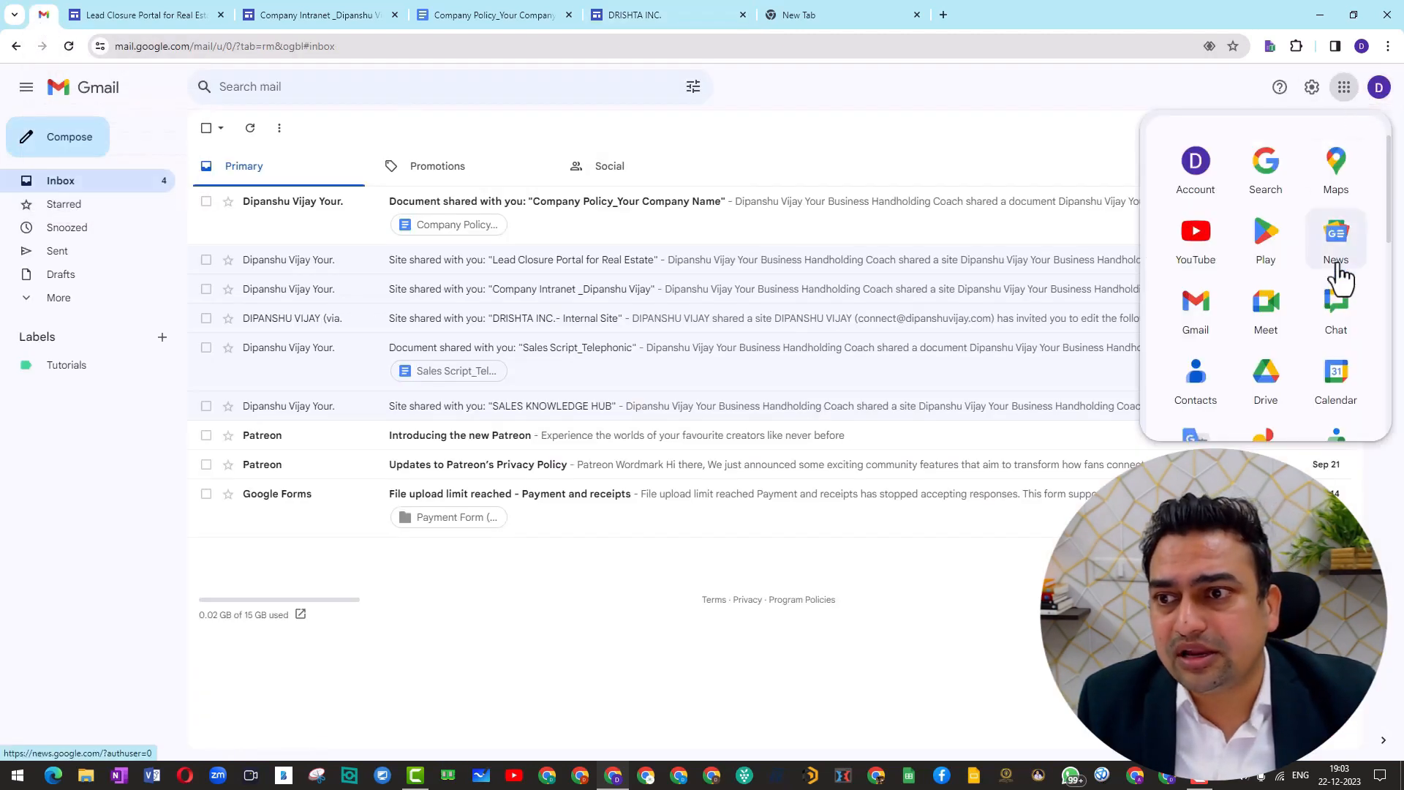
left_click(1269, 382)
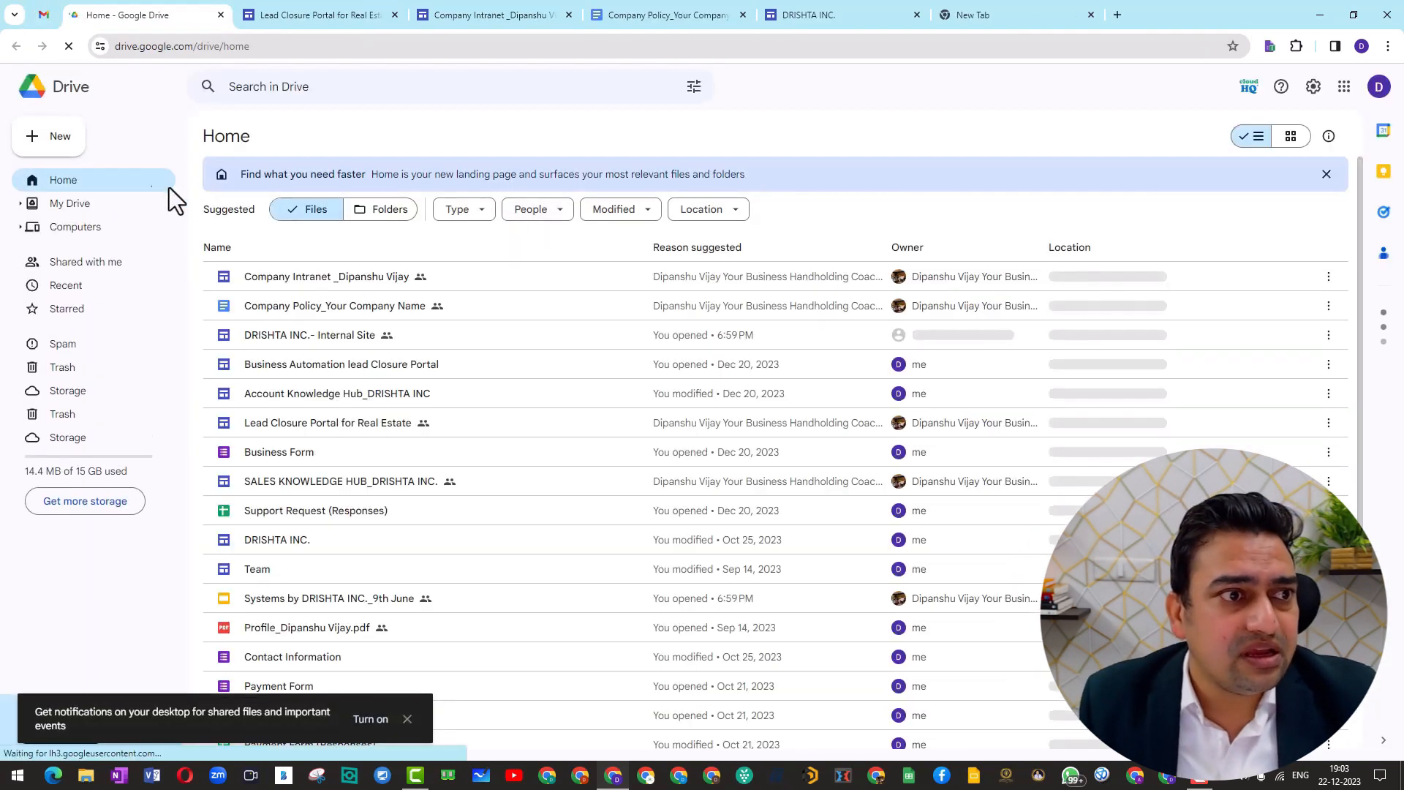
left_click(38, 139)
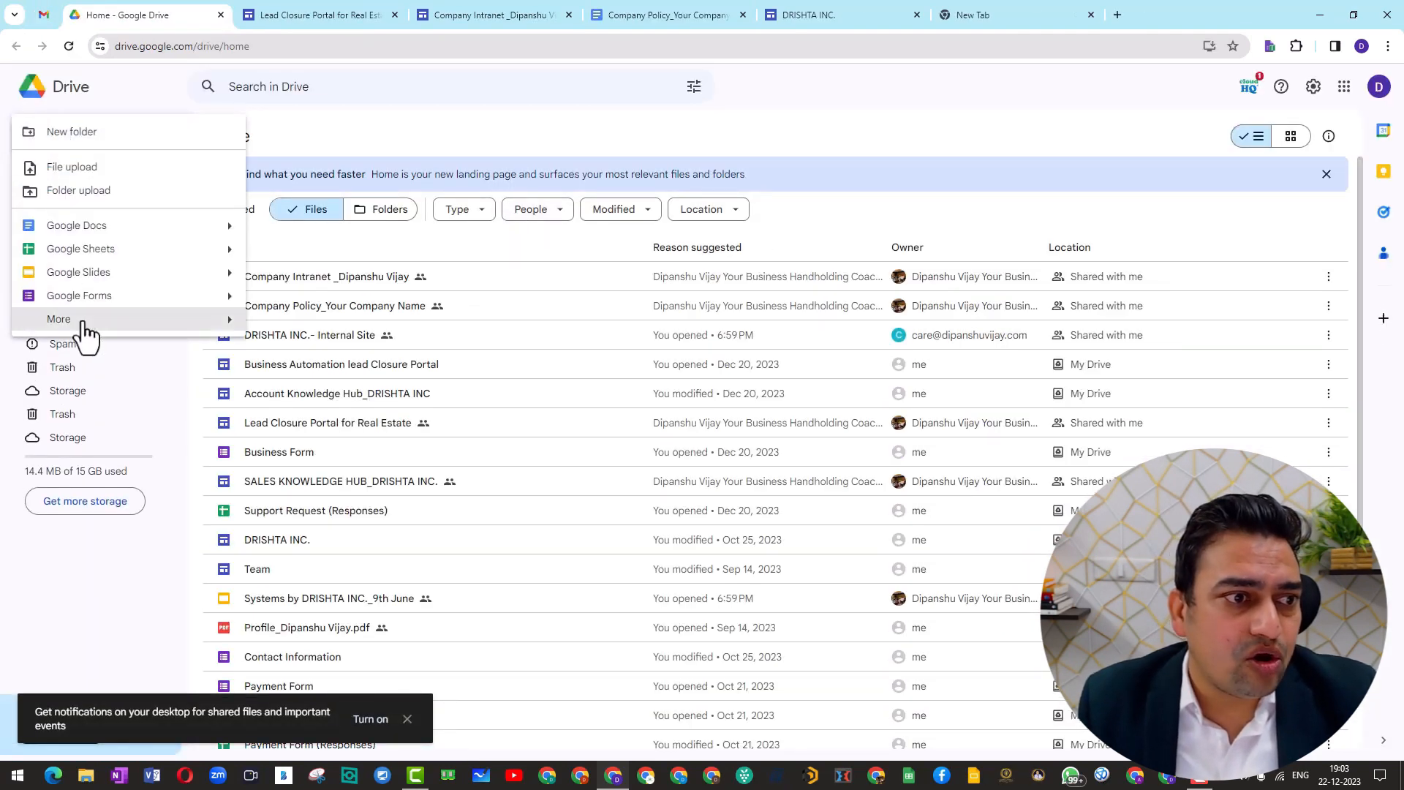
mouse_move(87, 323)
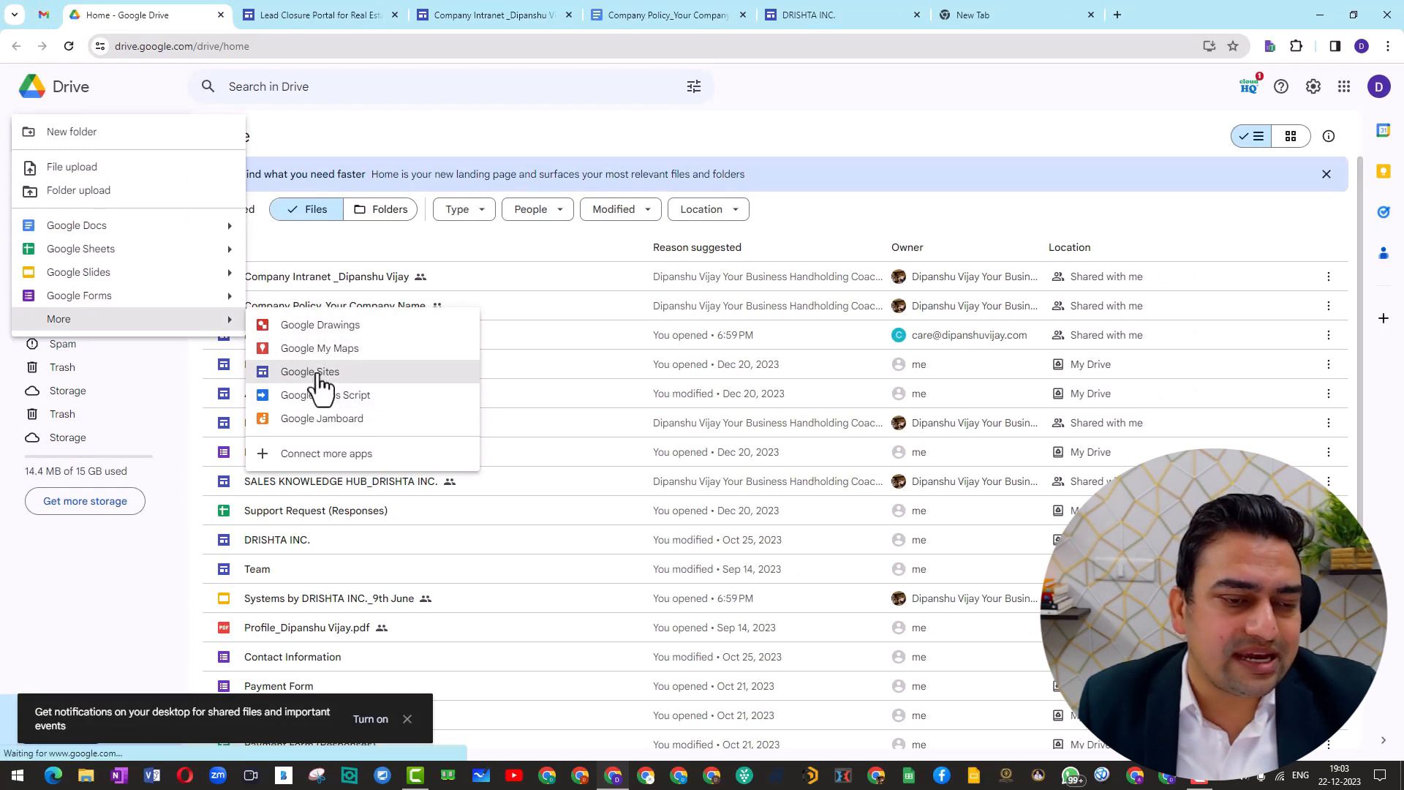
left_click(315, 373)
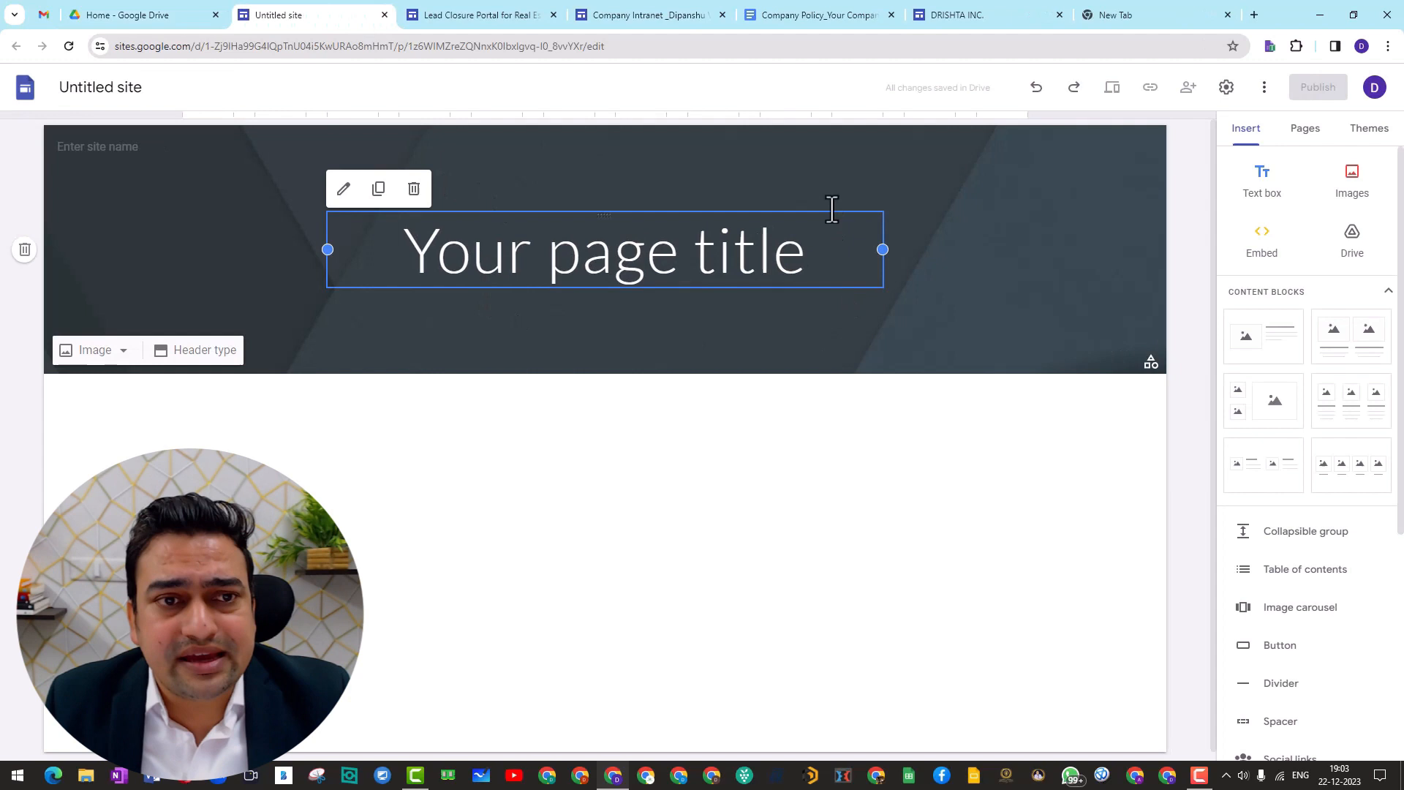
- Switch to the existing Company Intranet site by way of the Lead Closure Portal, and exit its preview to return to editing
mouse_move(117, 344)
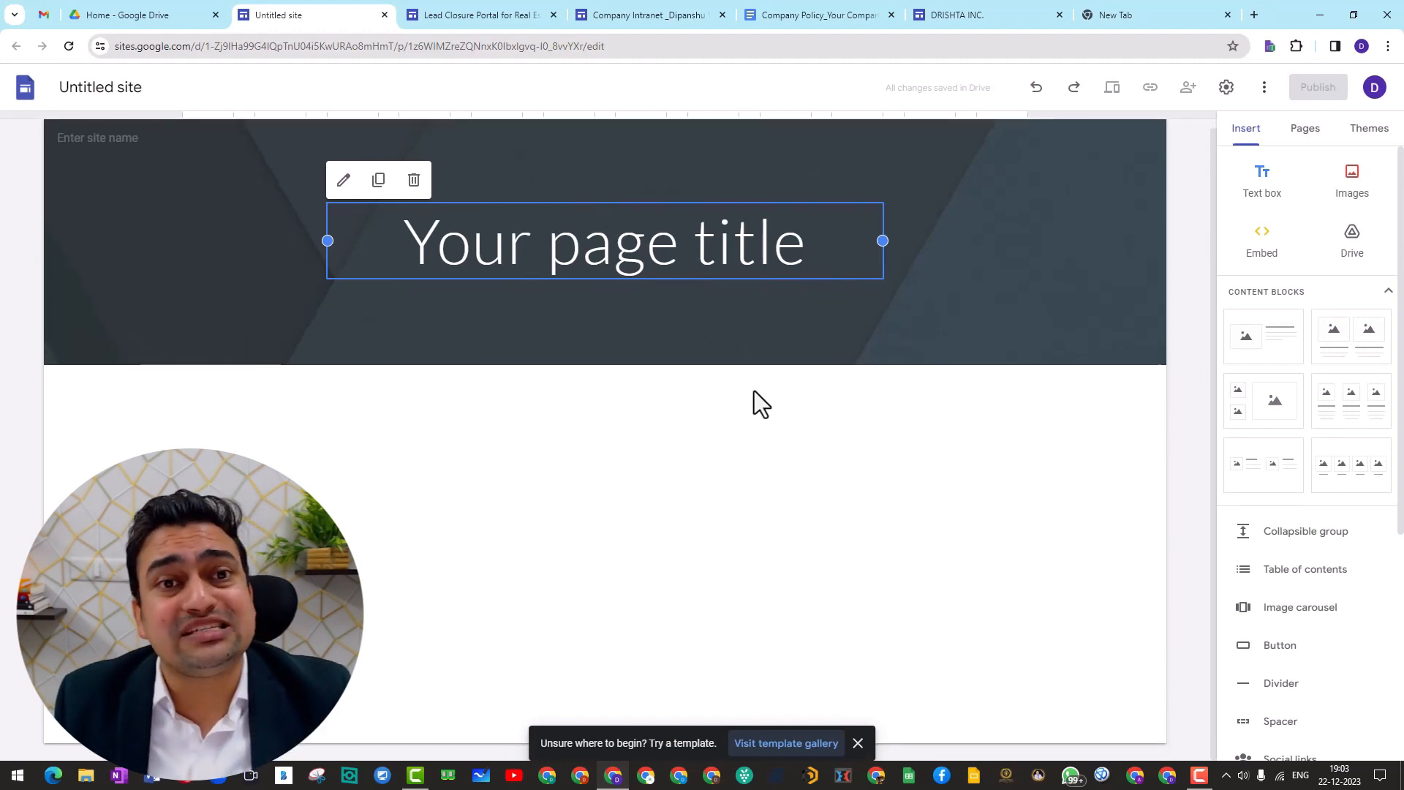
mouse_move(232, 289)
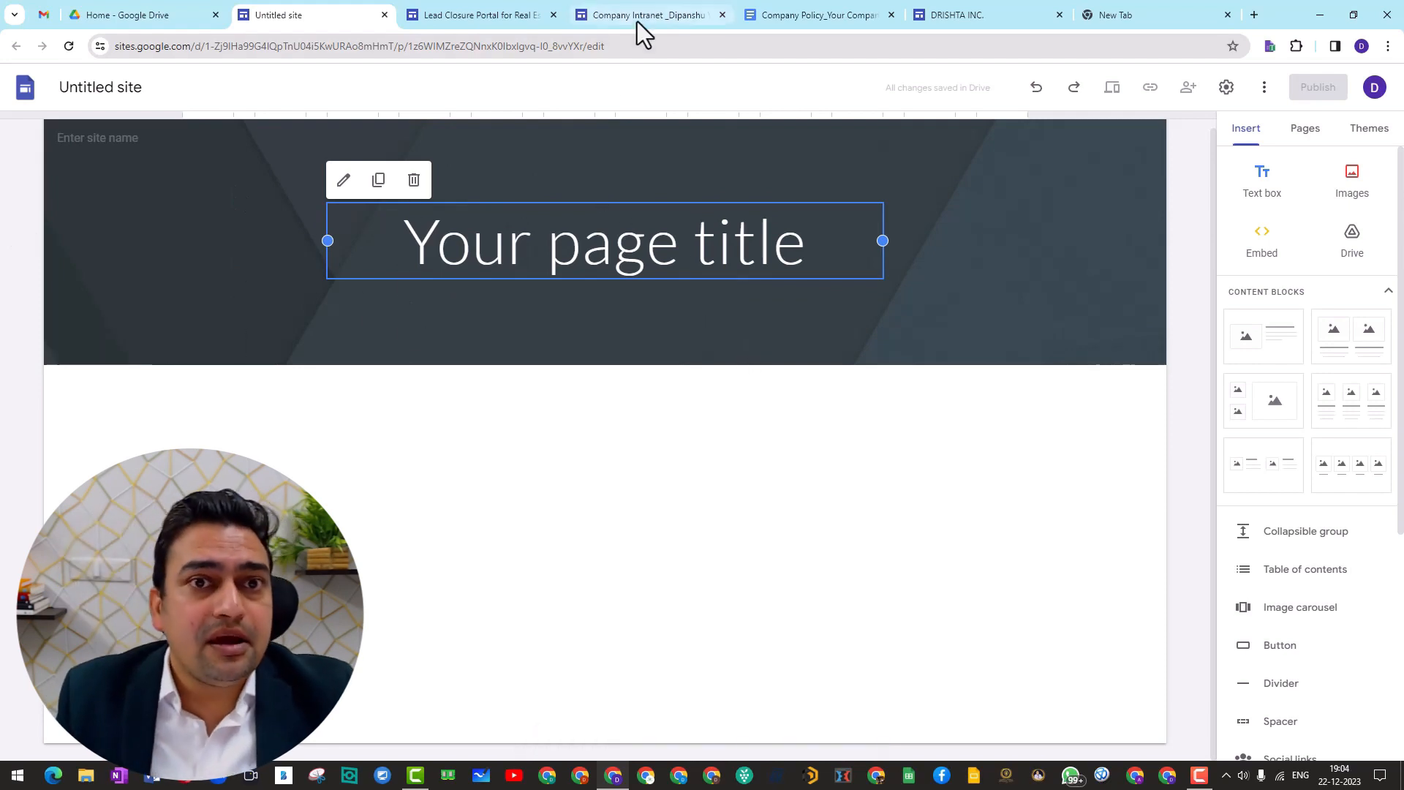
mouse_move(638, 8)
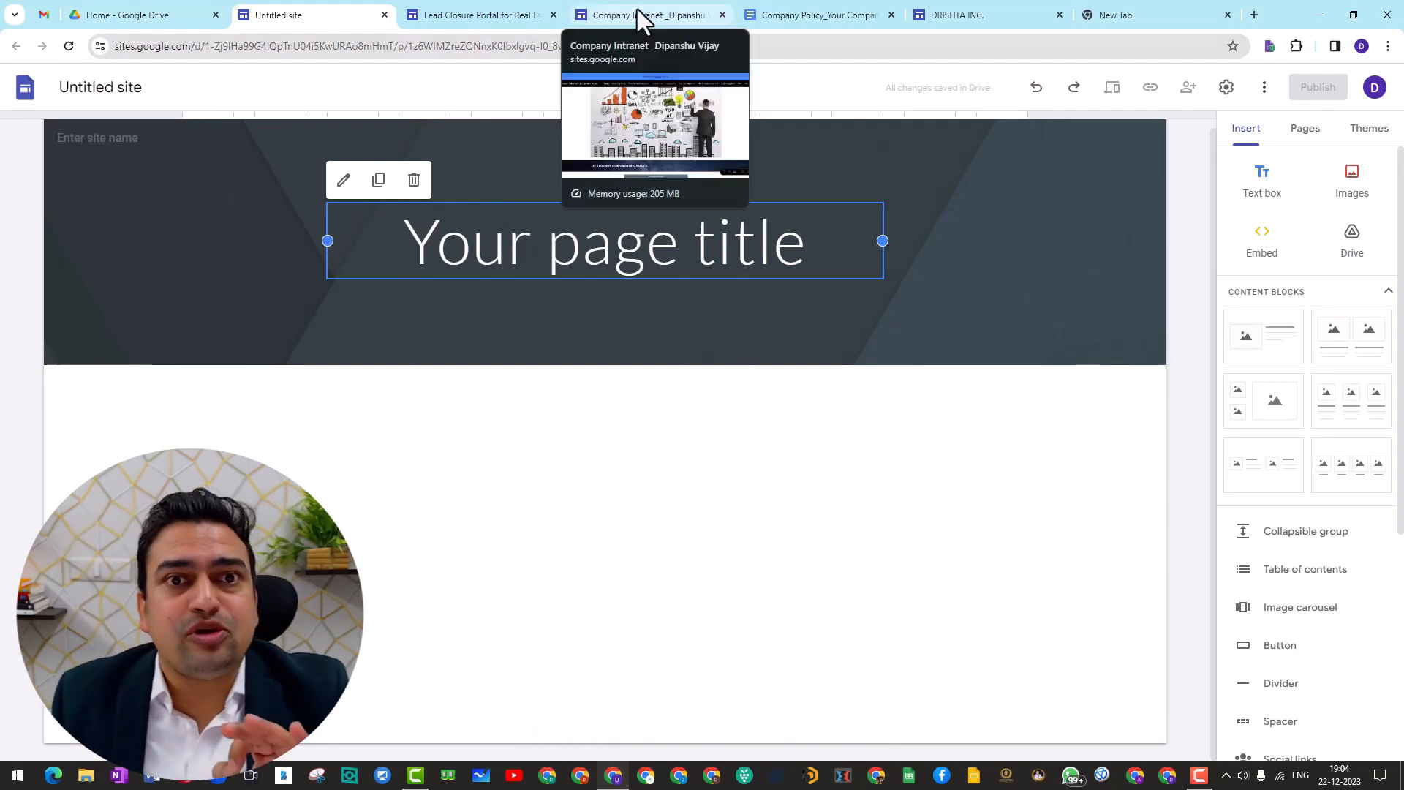
left_click(504, 13)
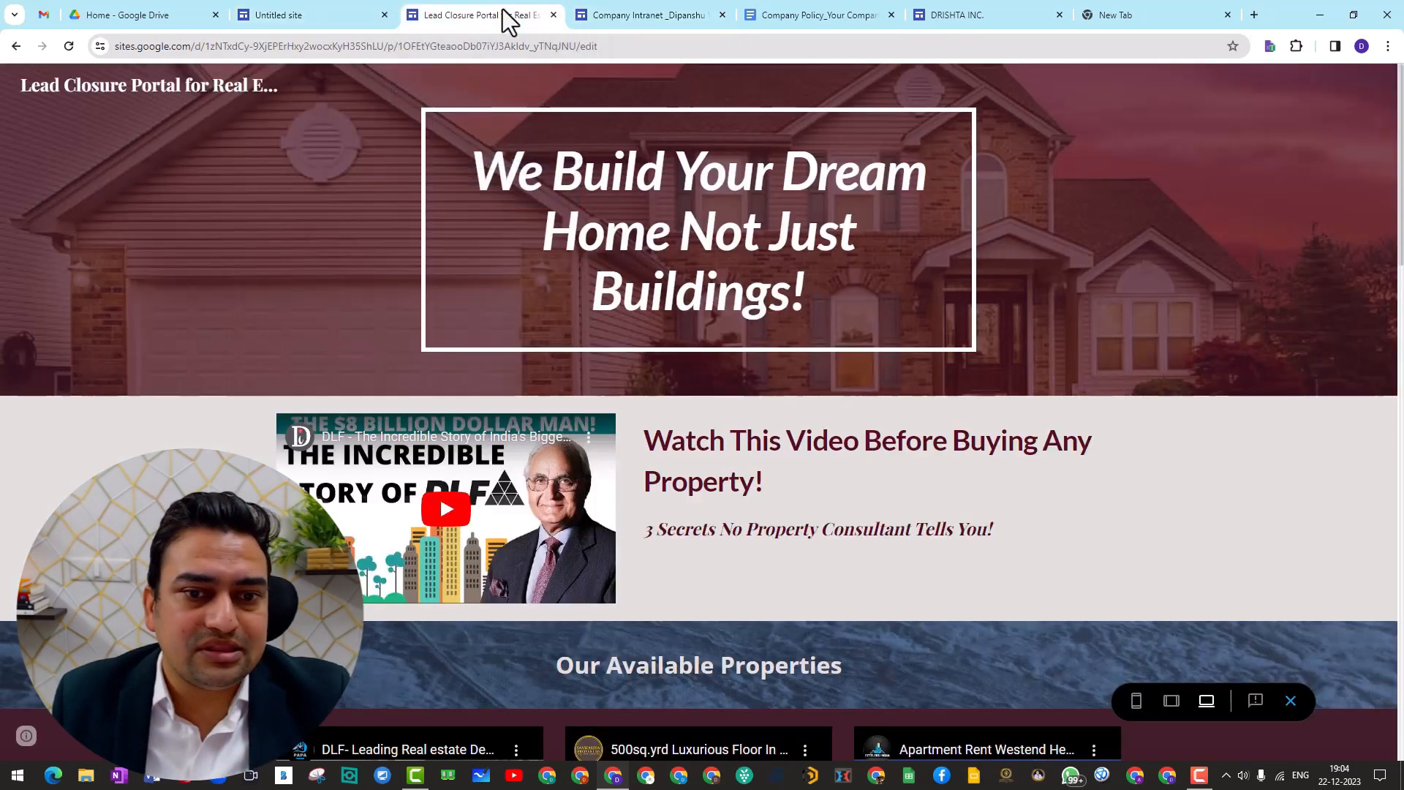
left_click(620, 20)
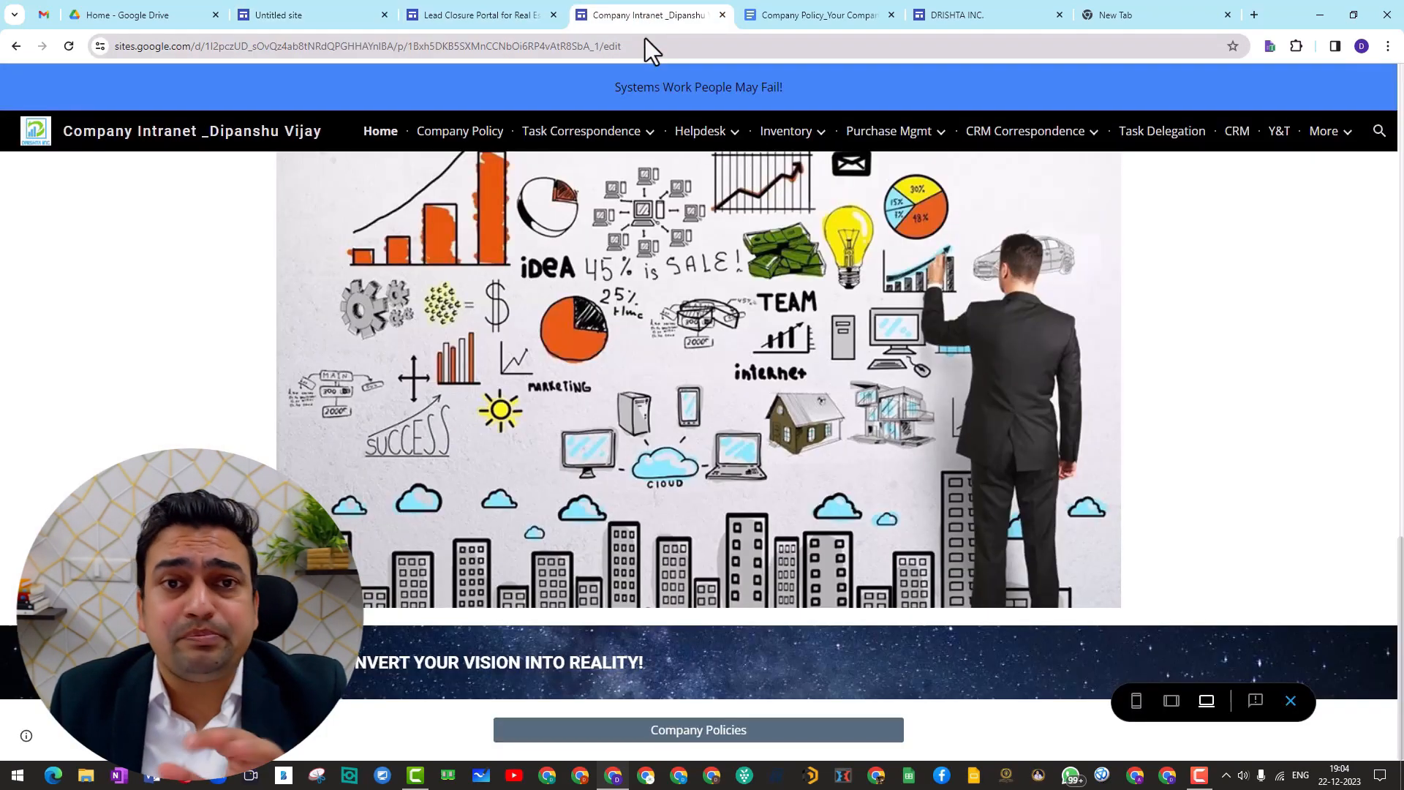
scroll(1278, 660, "up", 4)
left_click(1292, 704)
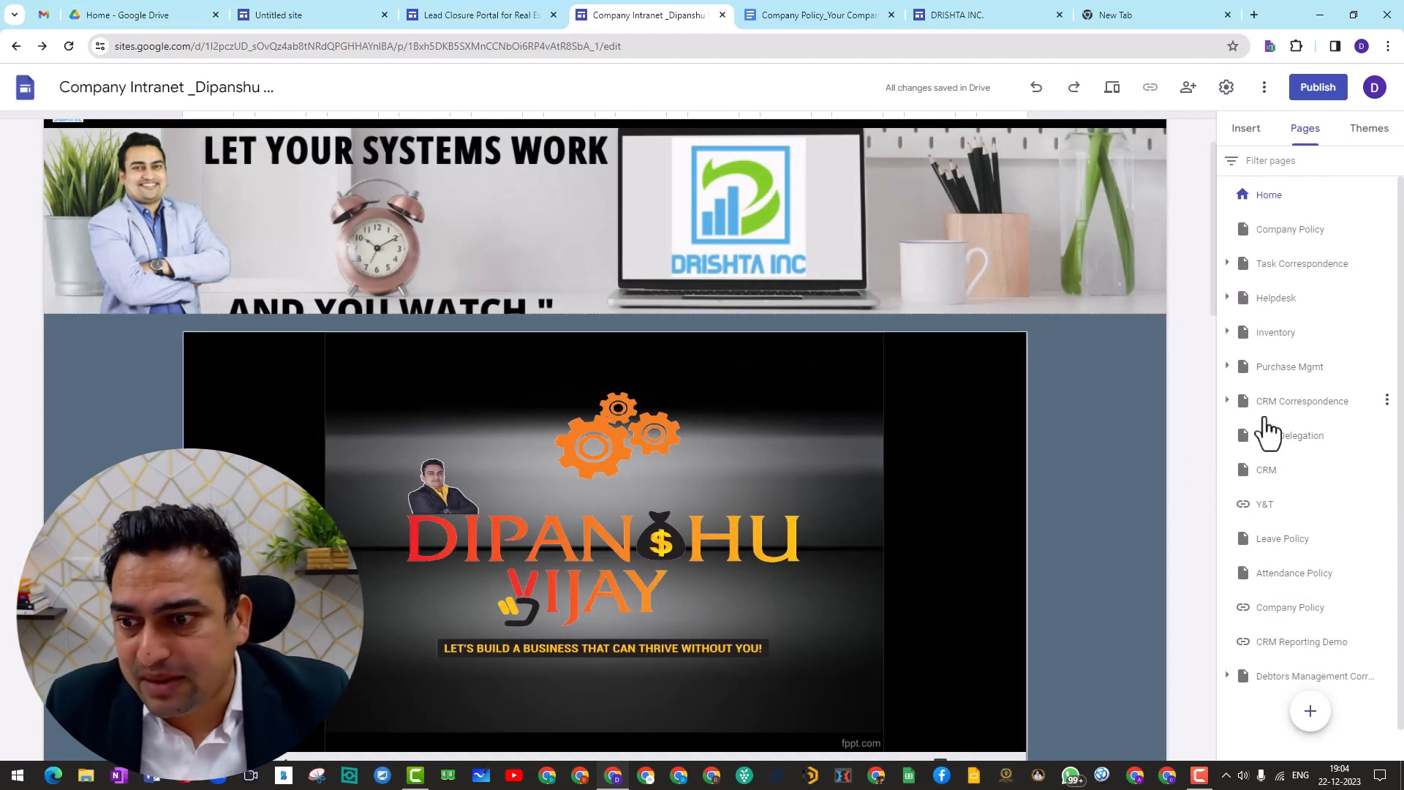
- Review the elements that can be inserted, the page list and the themes available for the Company Intranet site
left_click(1246, 136)
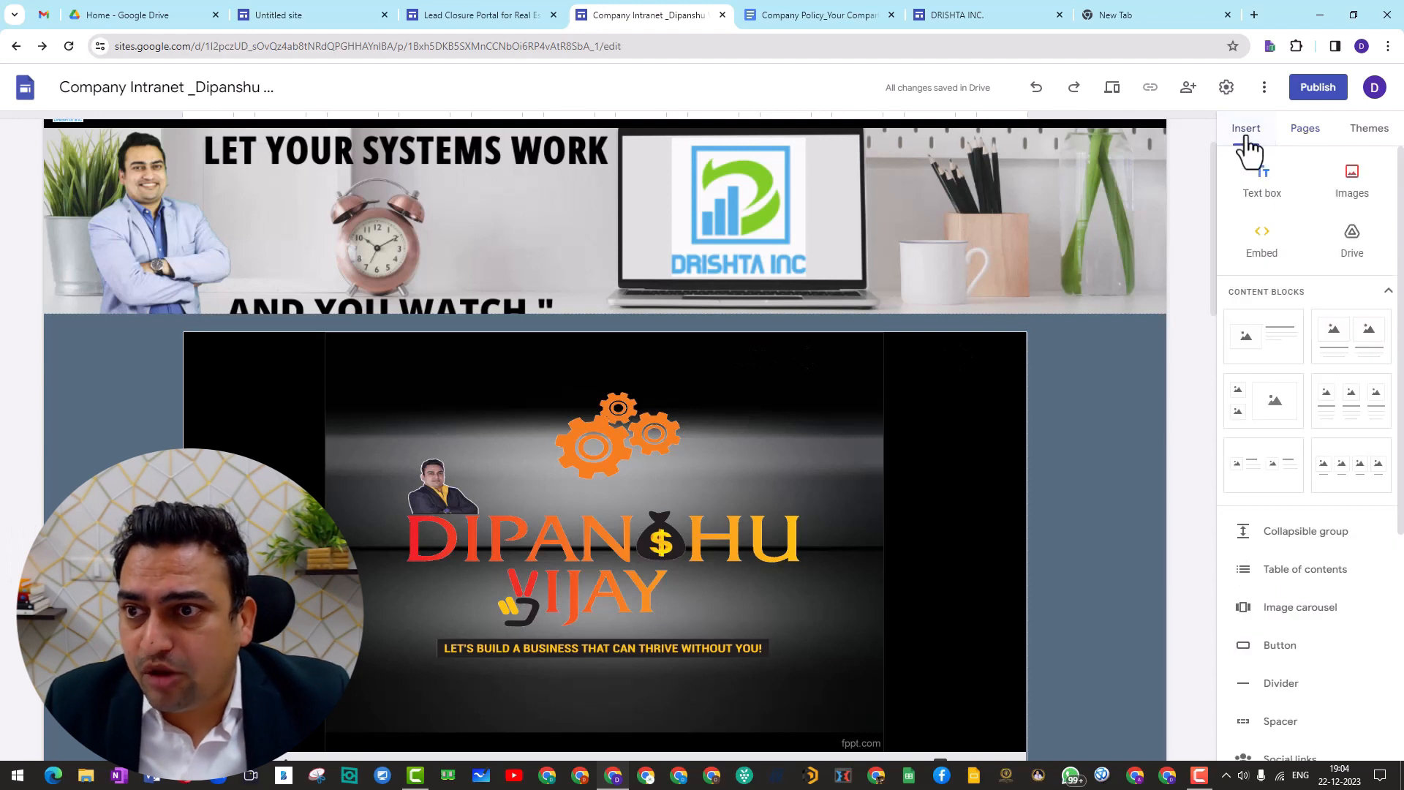
left_click(1325, 134)
left_click(1371, 139)
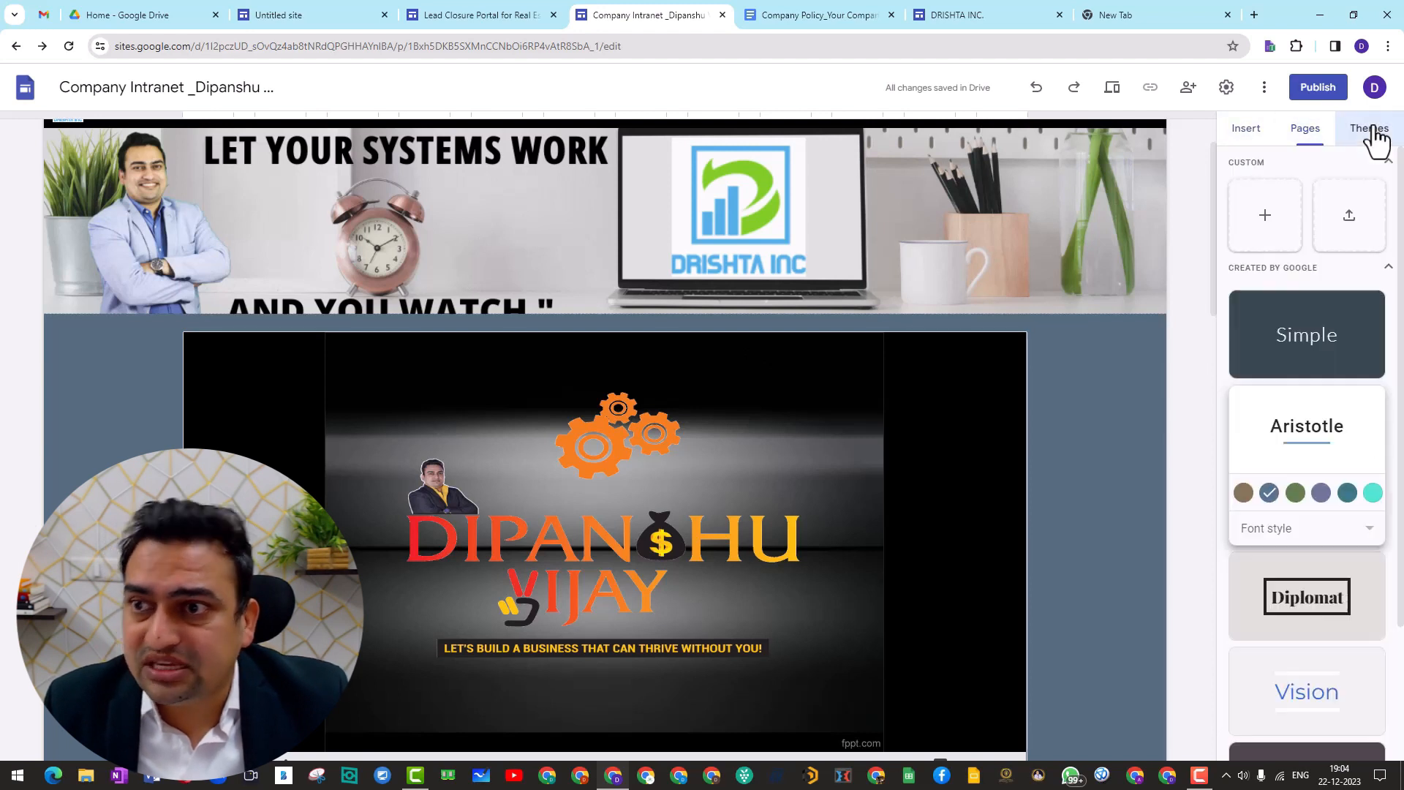
- Add a new page named "Company Policies" to the Company Intranet site
left_click(1306, 138)
mouse_move(1310, 713)
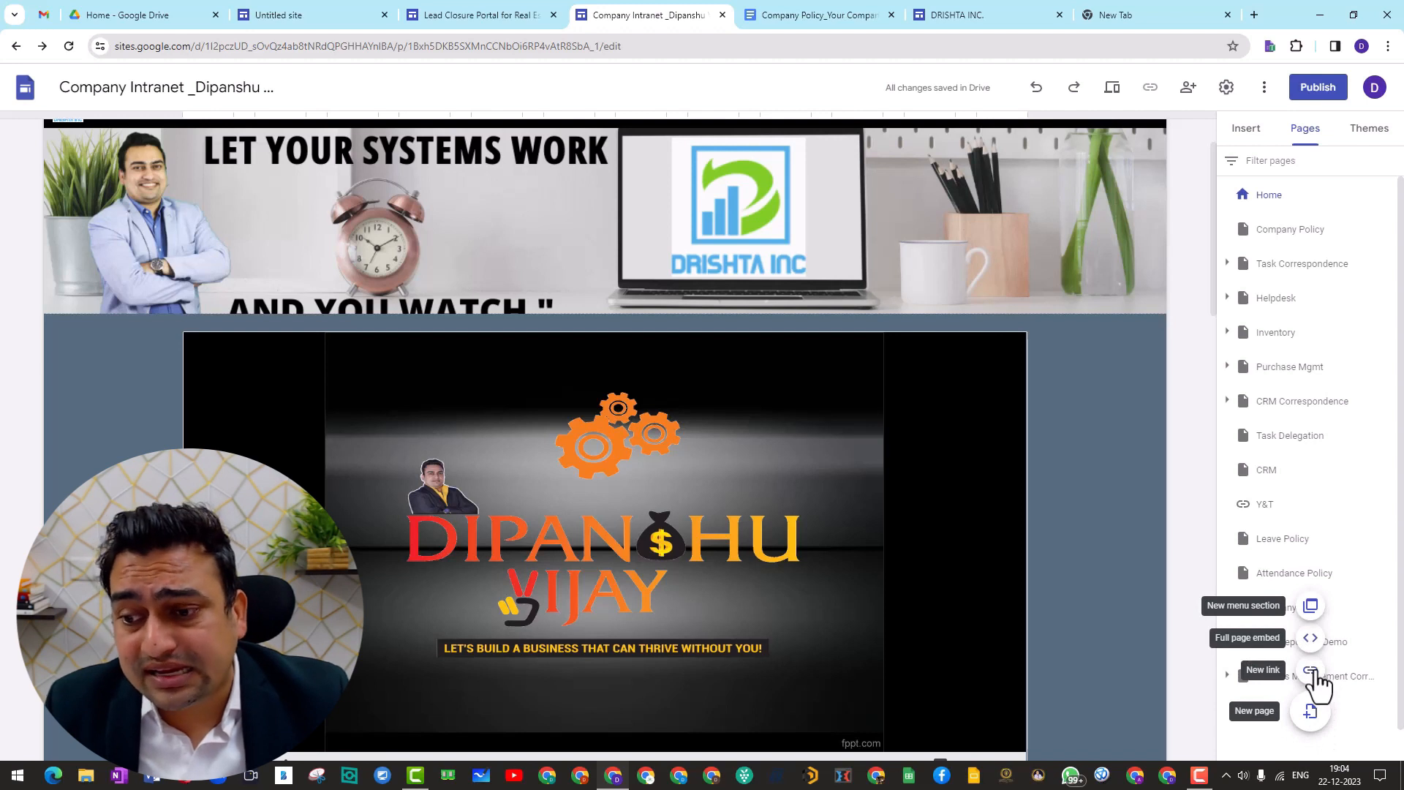
scroll(1380, 724, "down", 1)
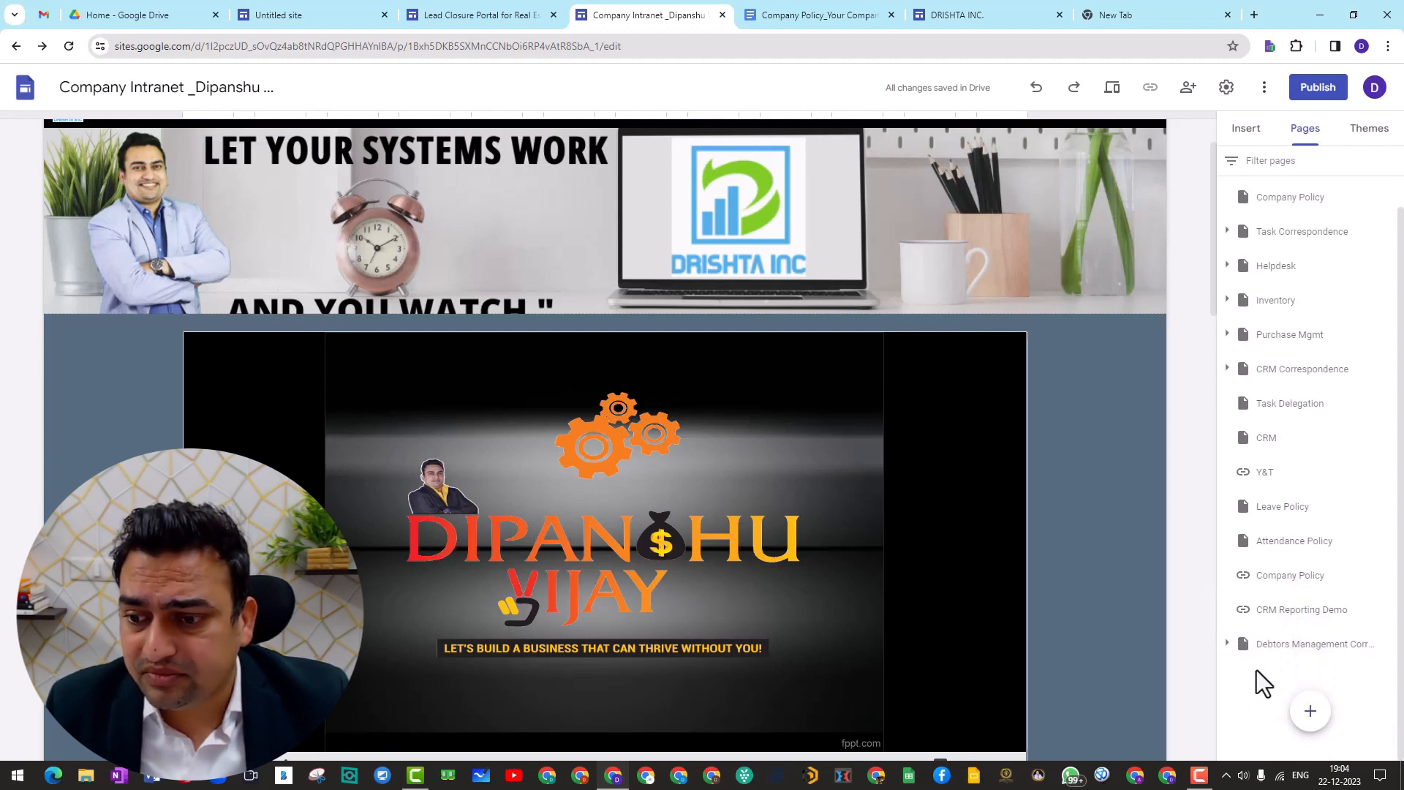
left_click(1248, 658)
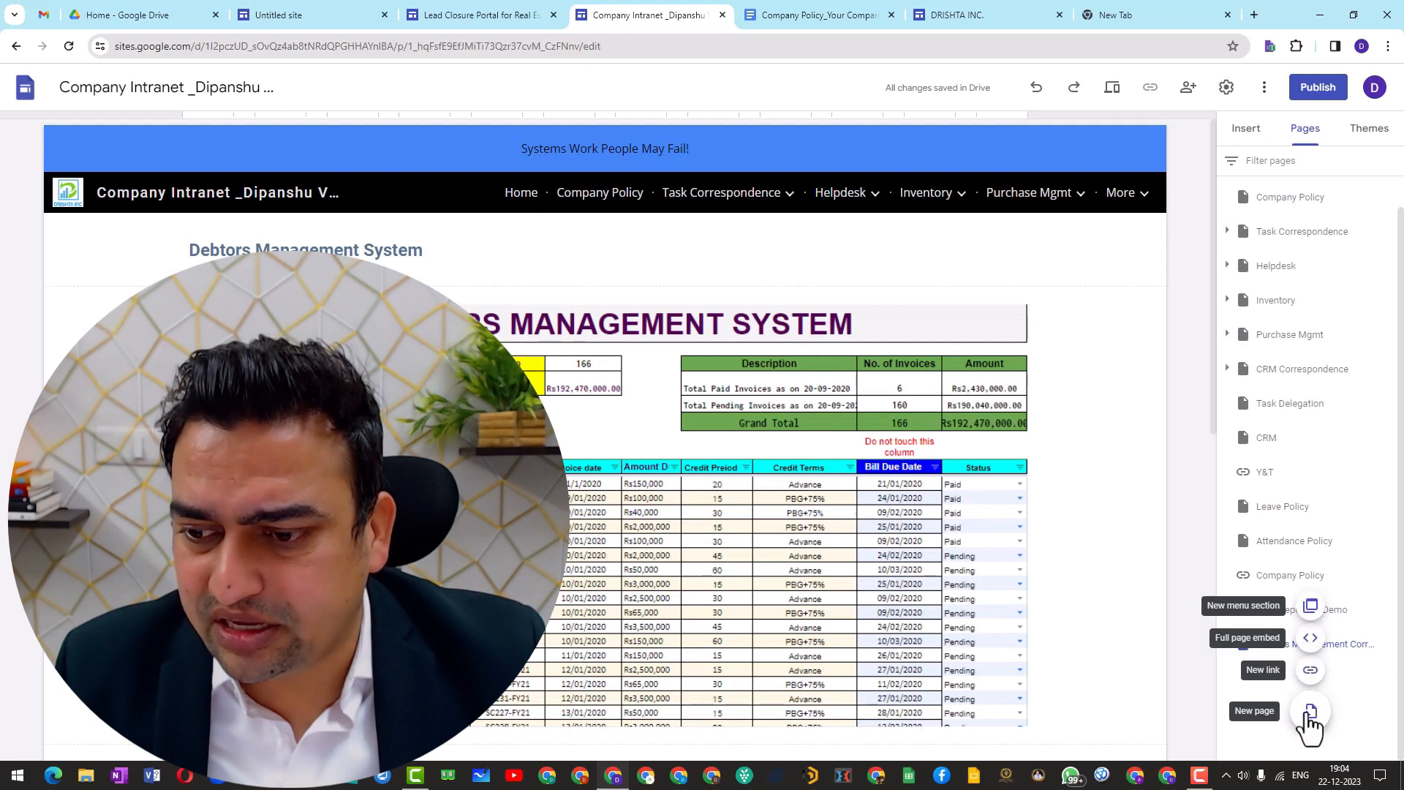
left_click(1308, 711)
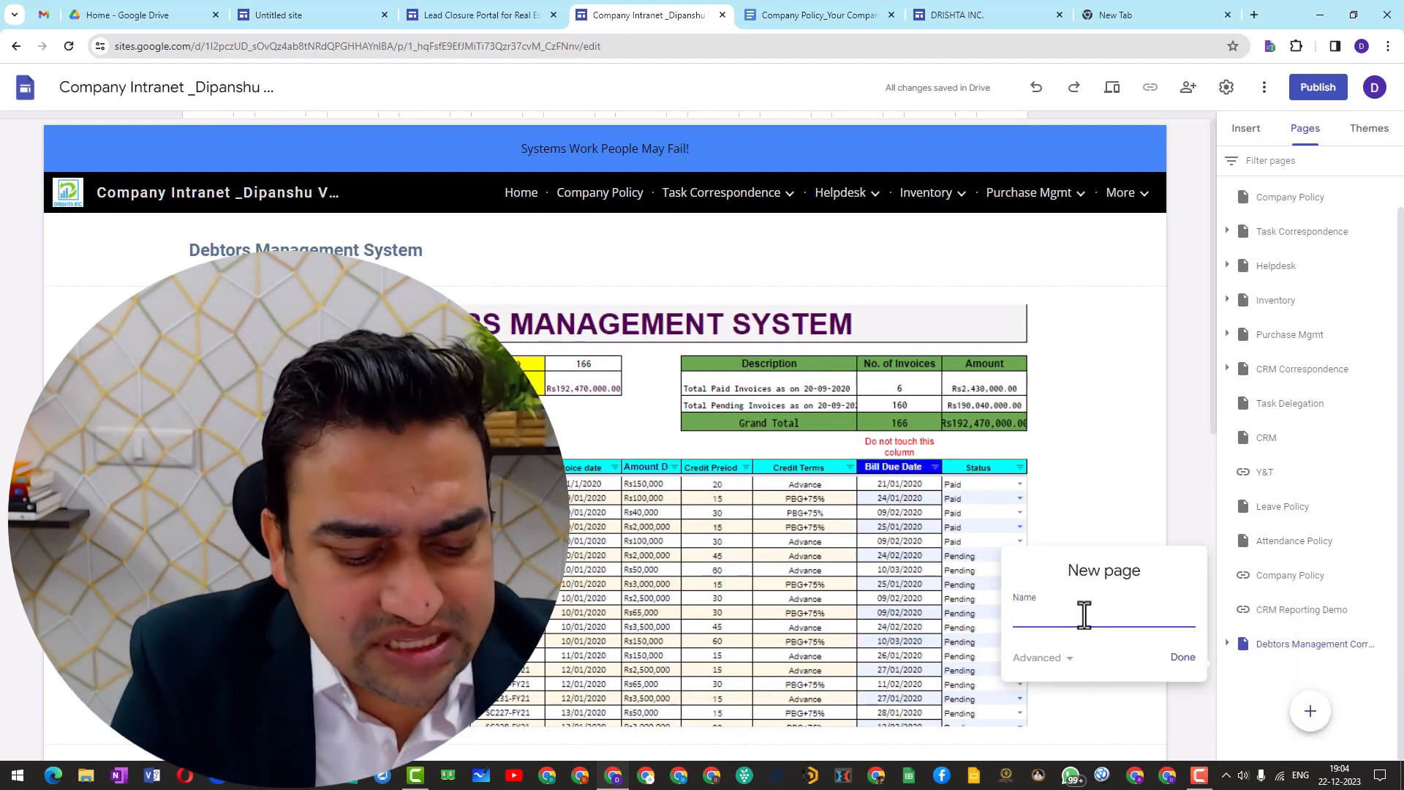
type("Company ")
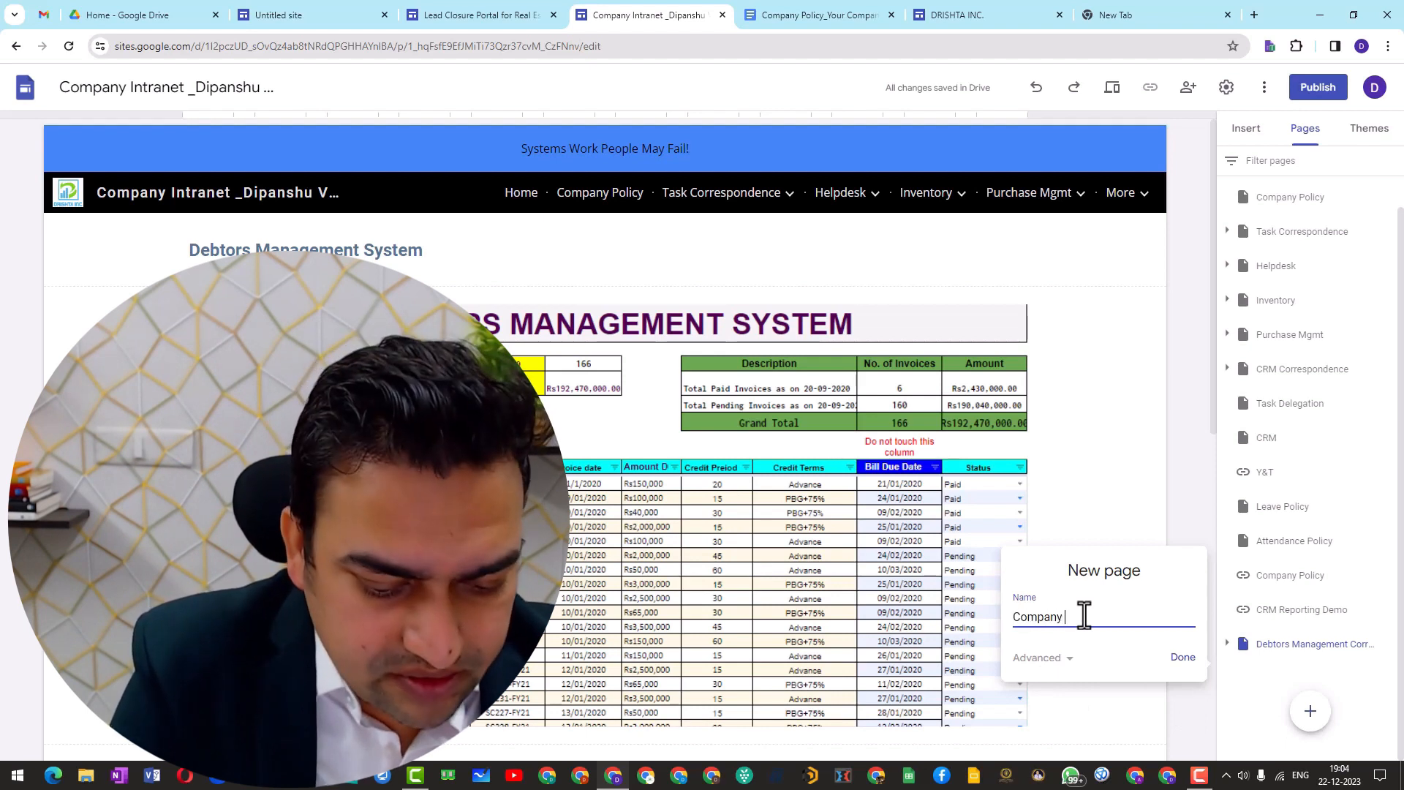
type("Policies")
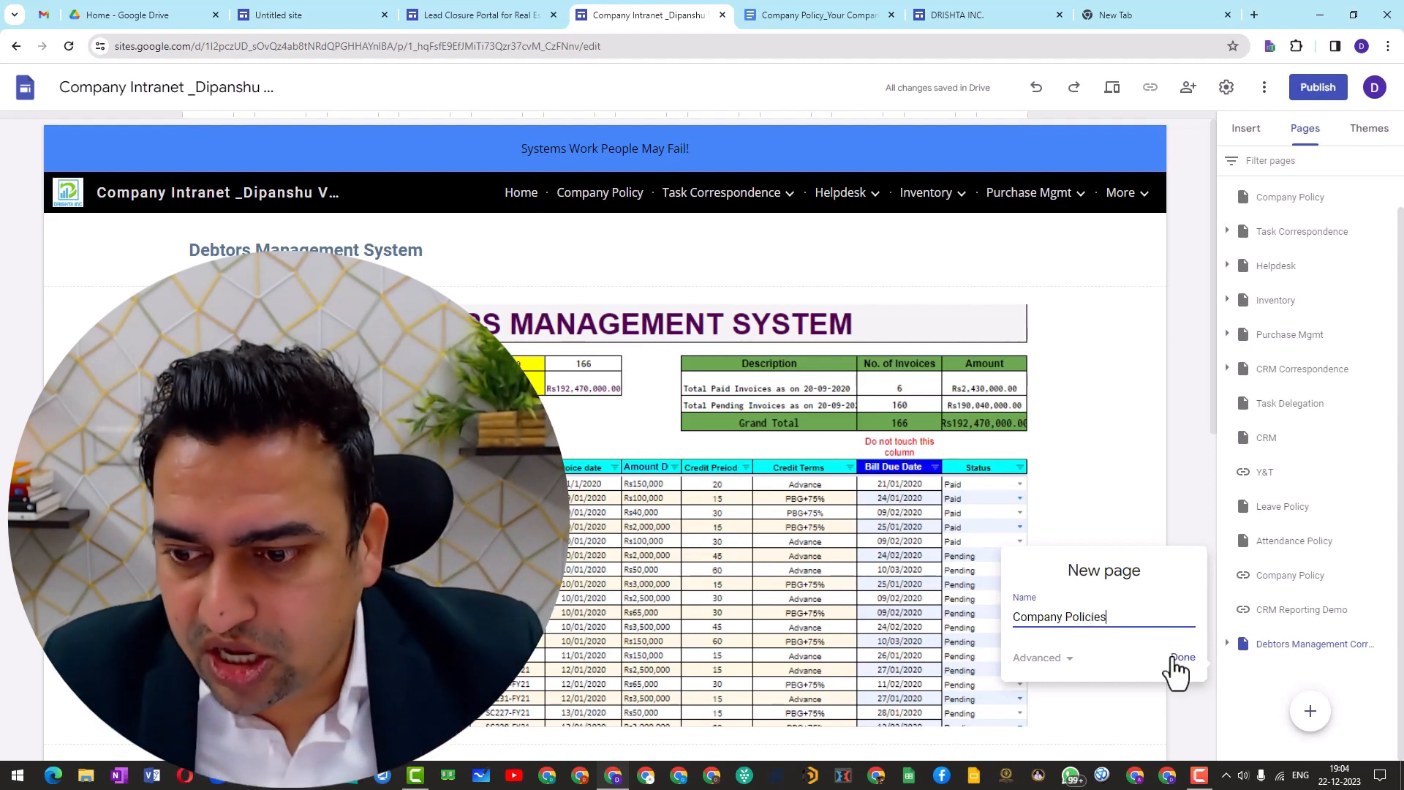
left_click(1174, 658)
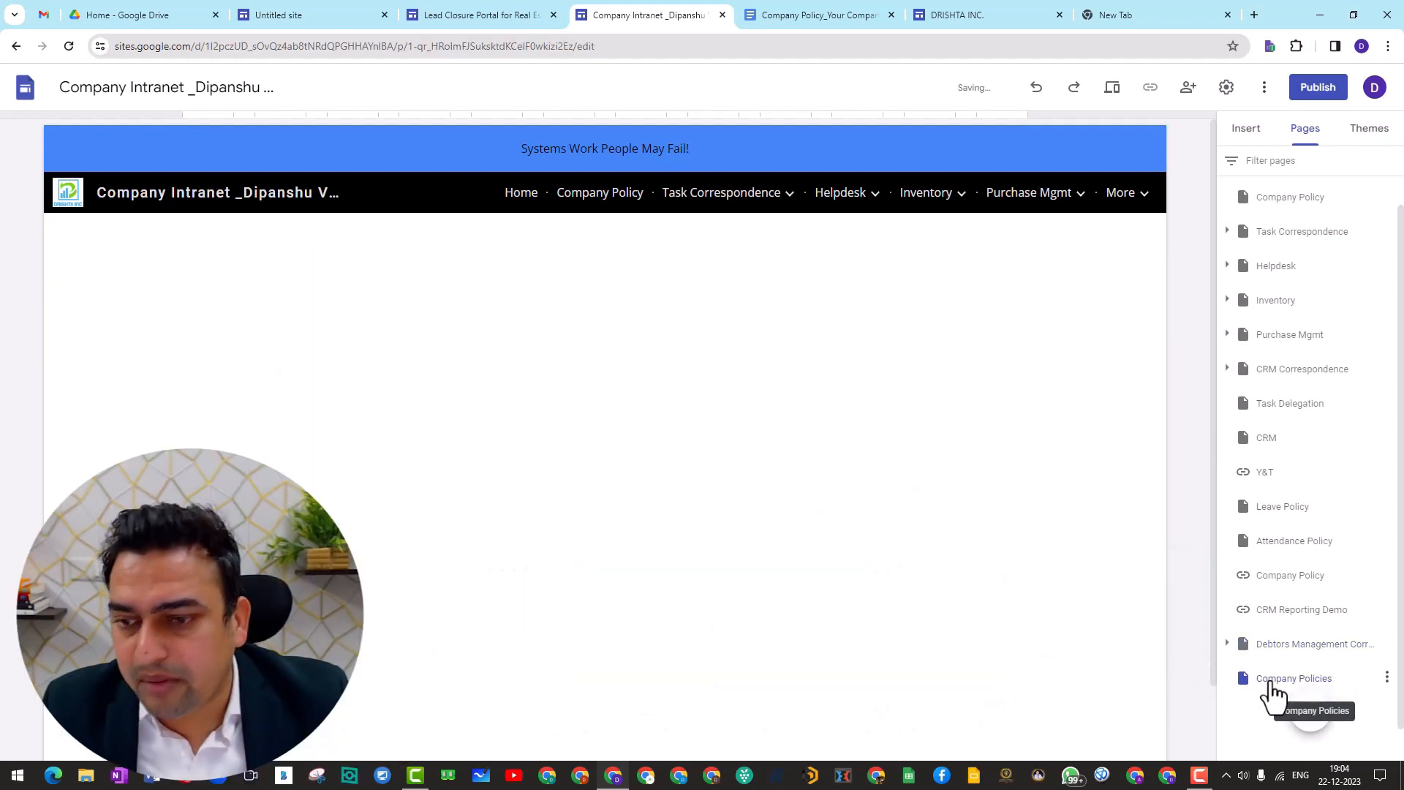
- Preview the site to check the Company Policies entry in the navigation, and return to editing
left_click(1113, 89)
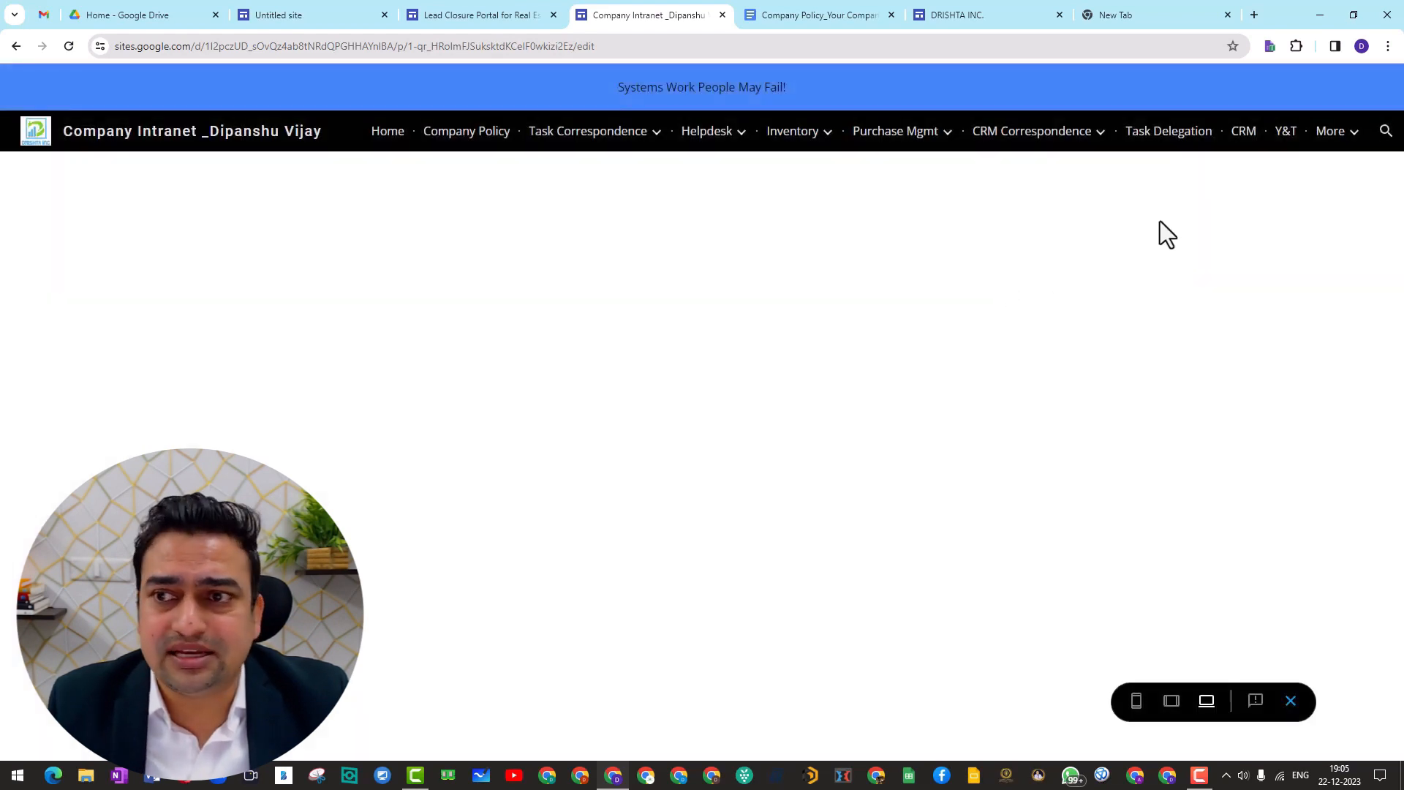
mouse_move(1357, 133)
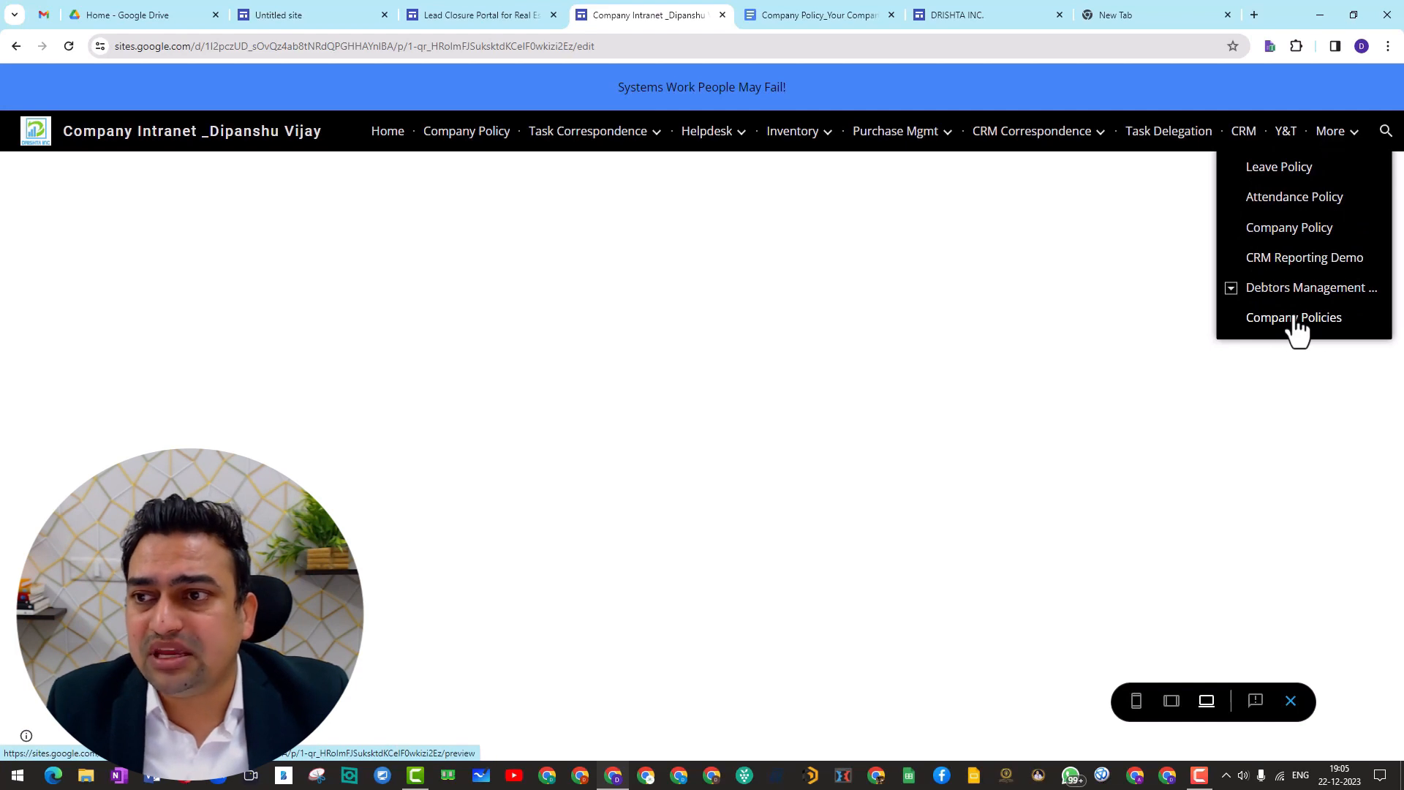
left_click(1291, 701)
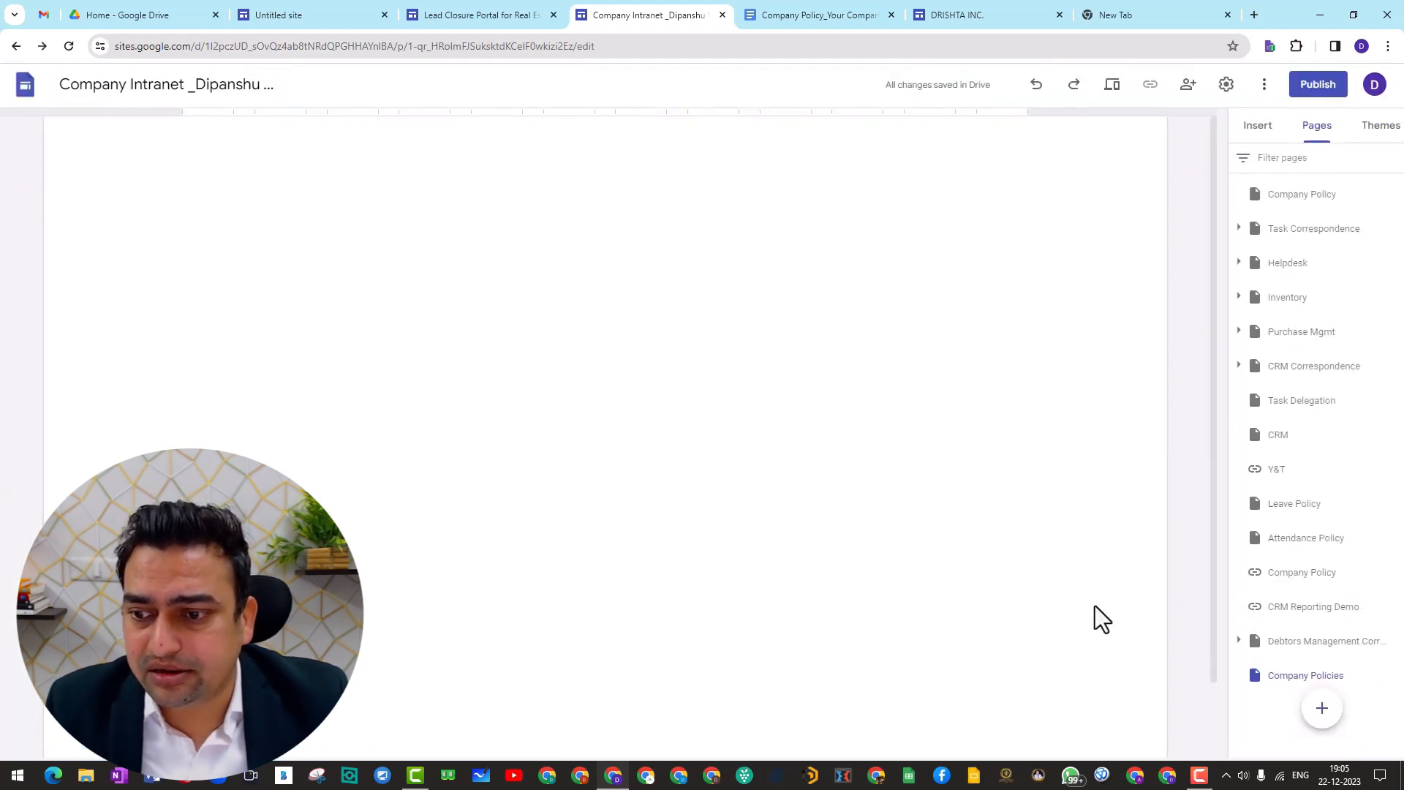
- Add a subpage named "Leave Policy" under the Company Policies page
mouse_move(1341, 681)
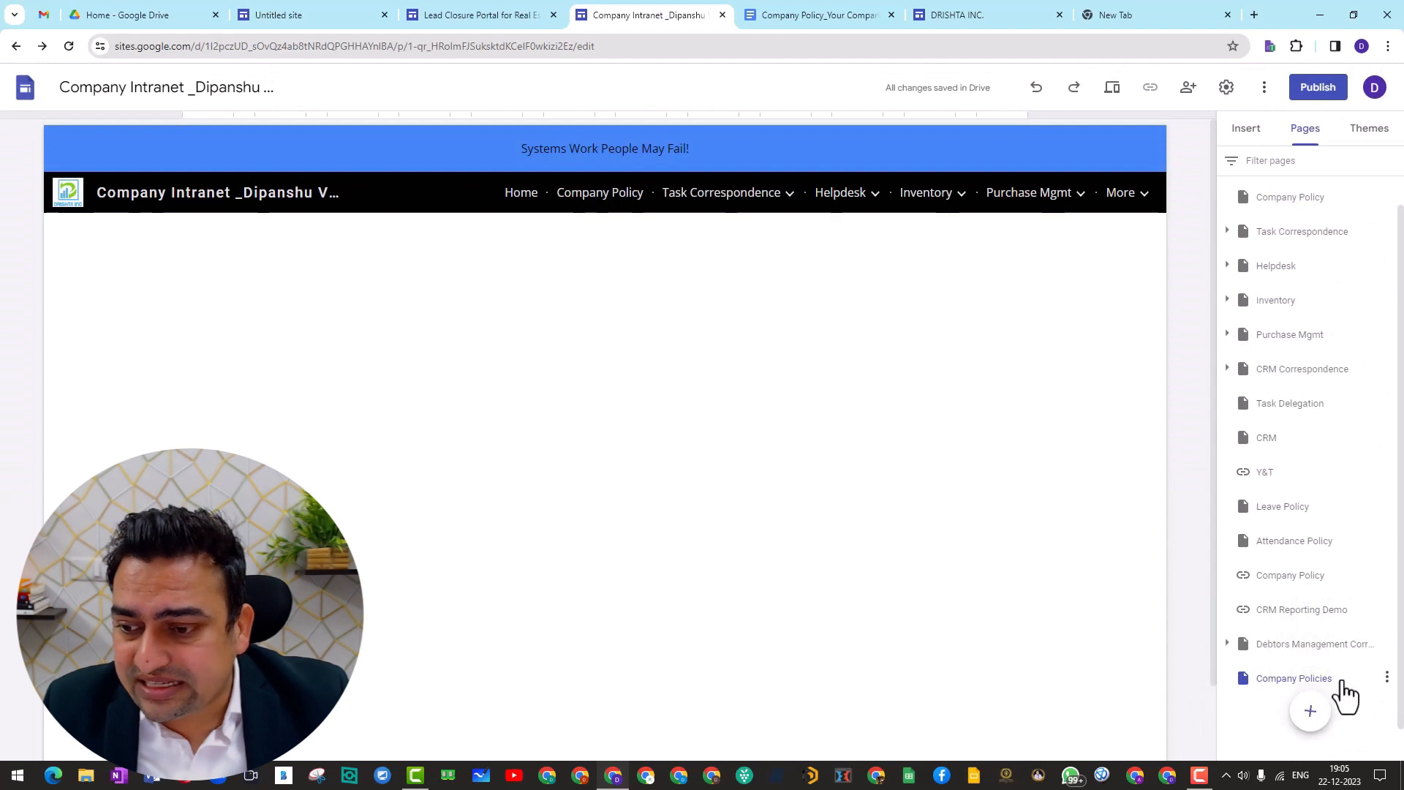
left_click(1386, 677)
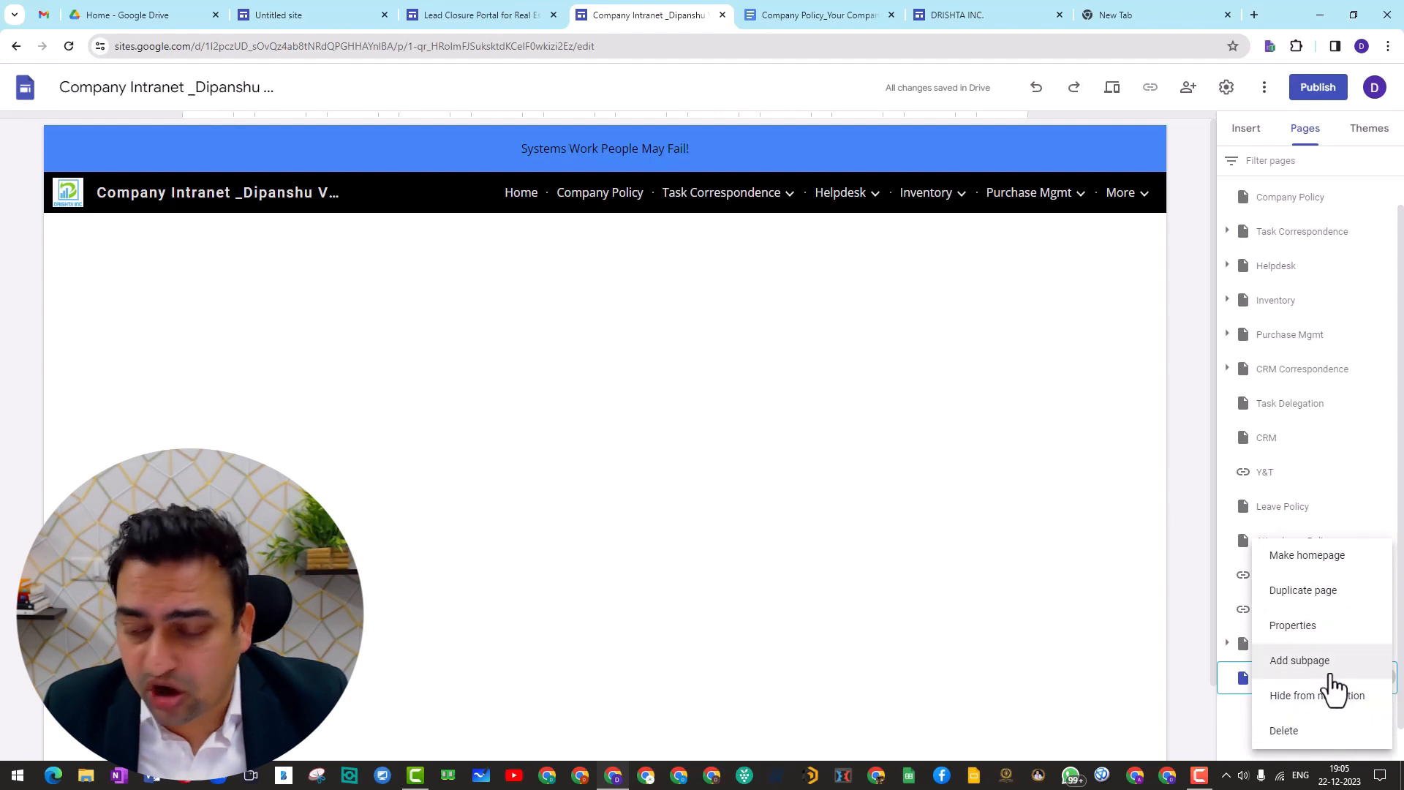
left_click(1308, 665)
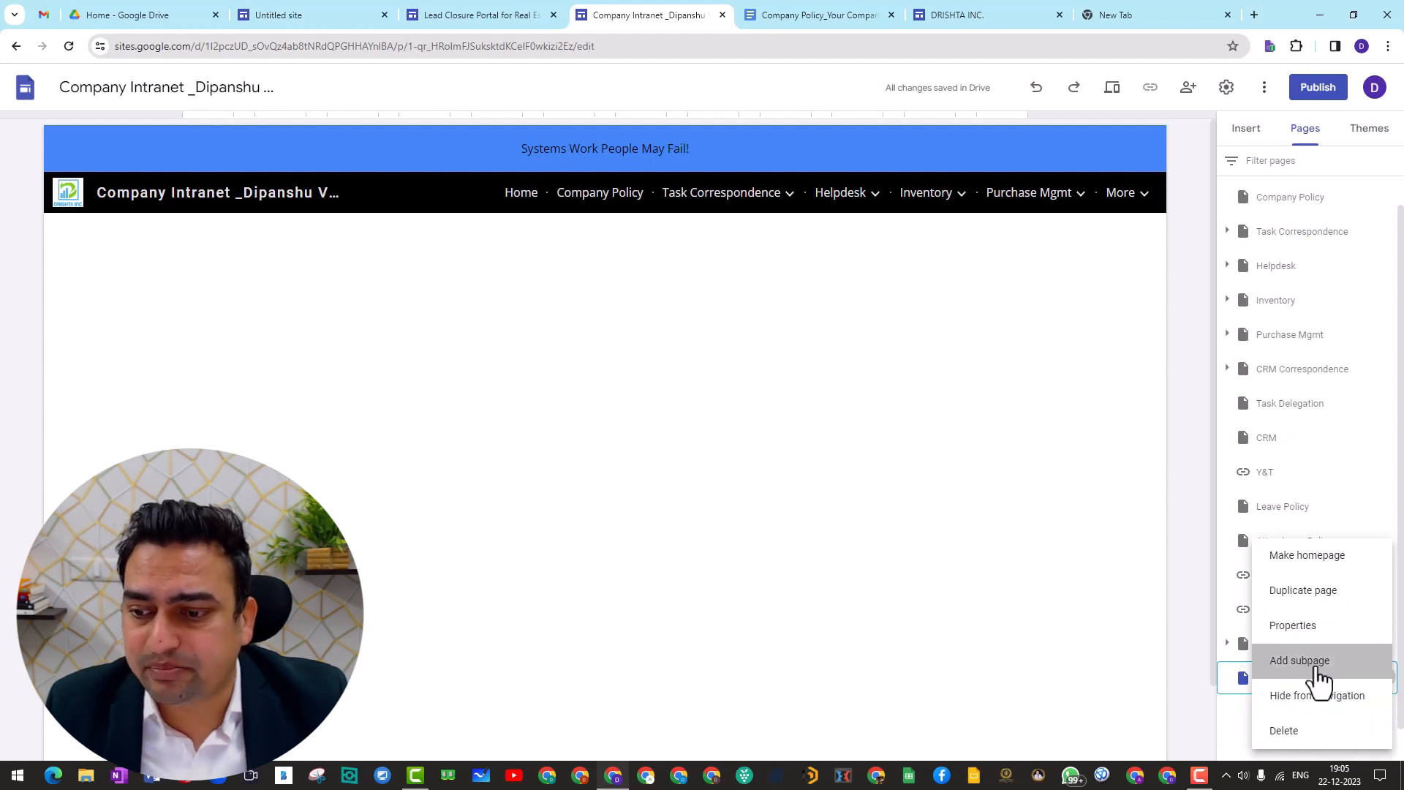
type("Leave Policy")
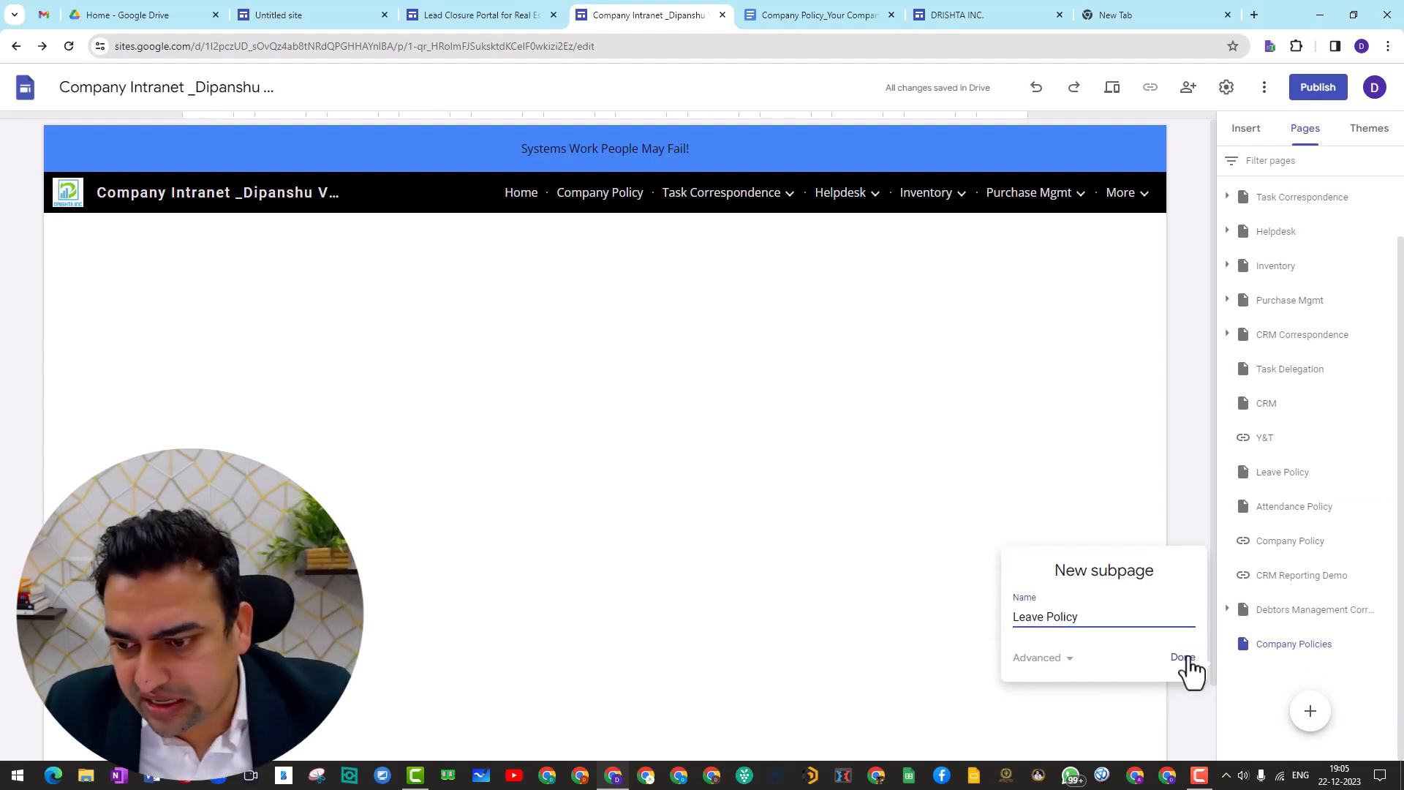
left_click(1183, 658)
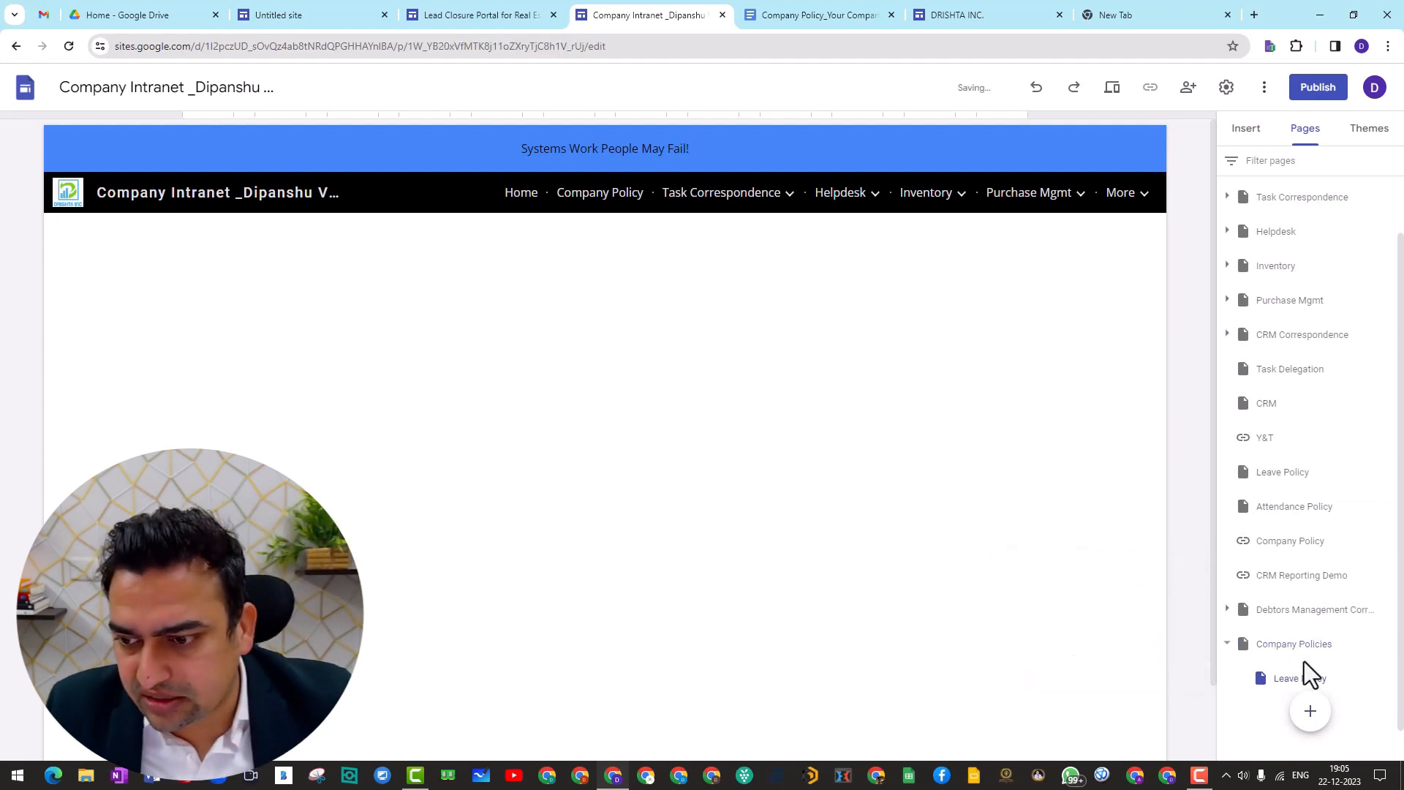
- Add another subpage under Company Policies for the learning & Development policy
left_click(1387, 644)
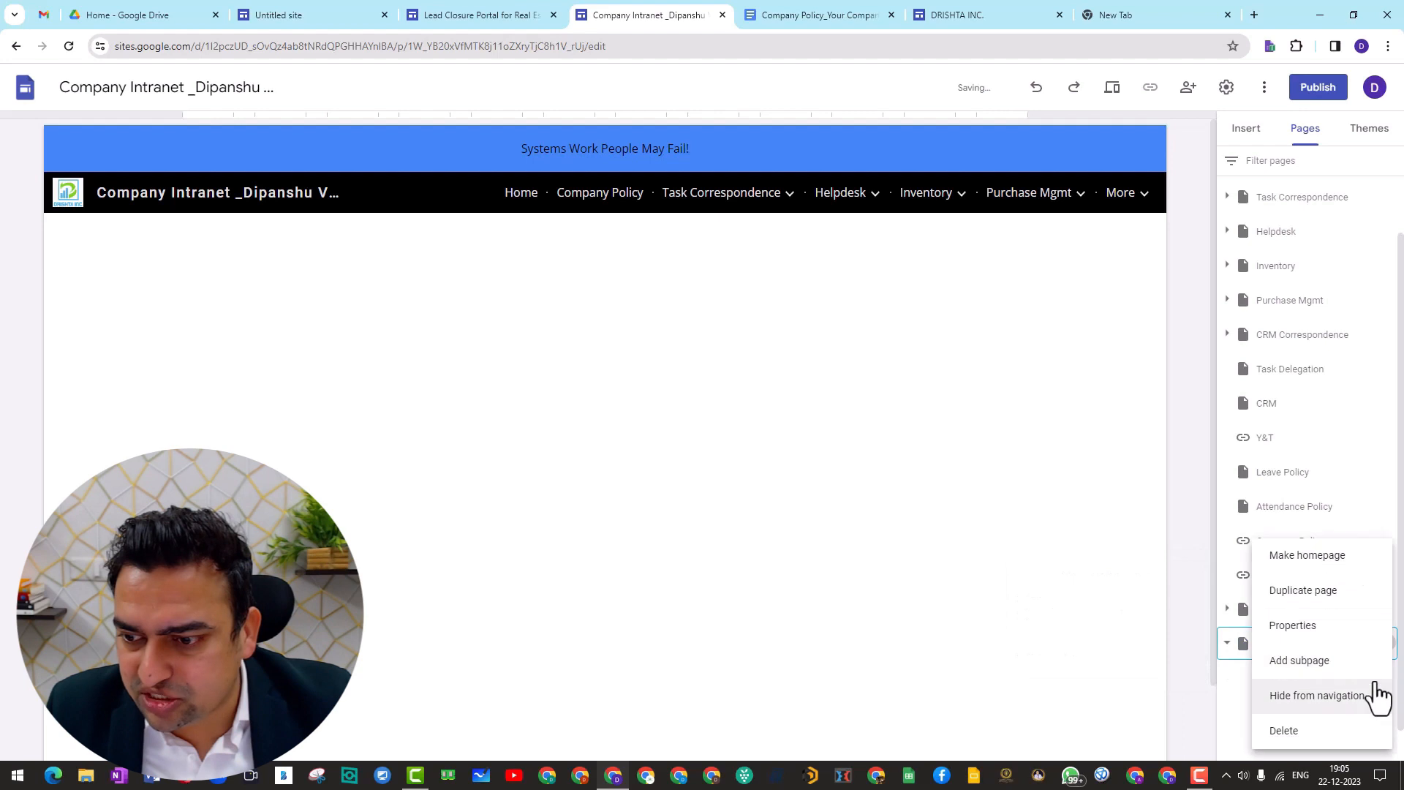
left_click(1314, 662)
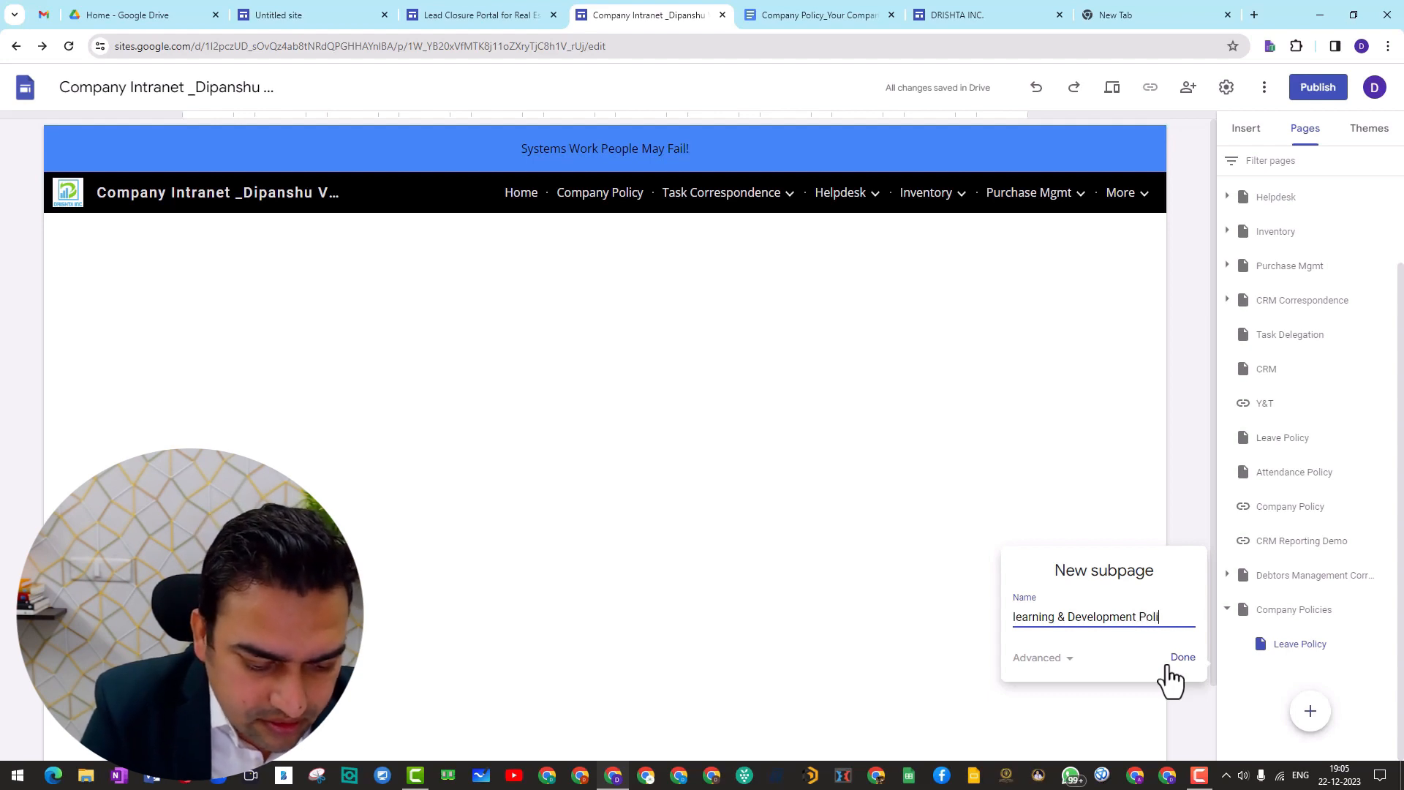
left_click(1180, 660)
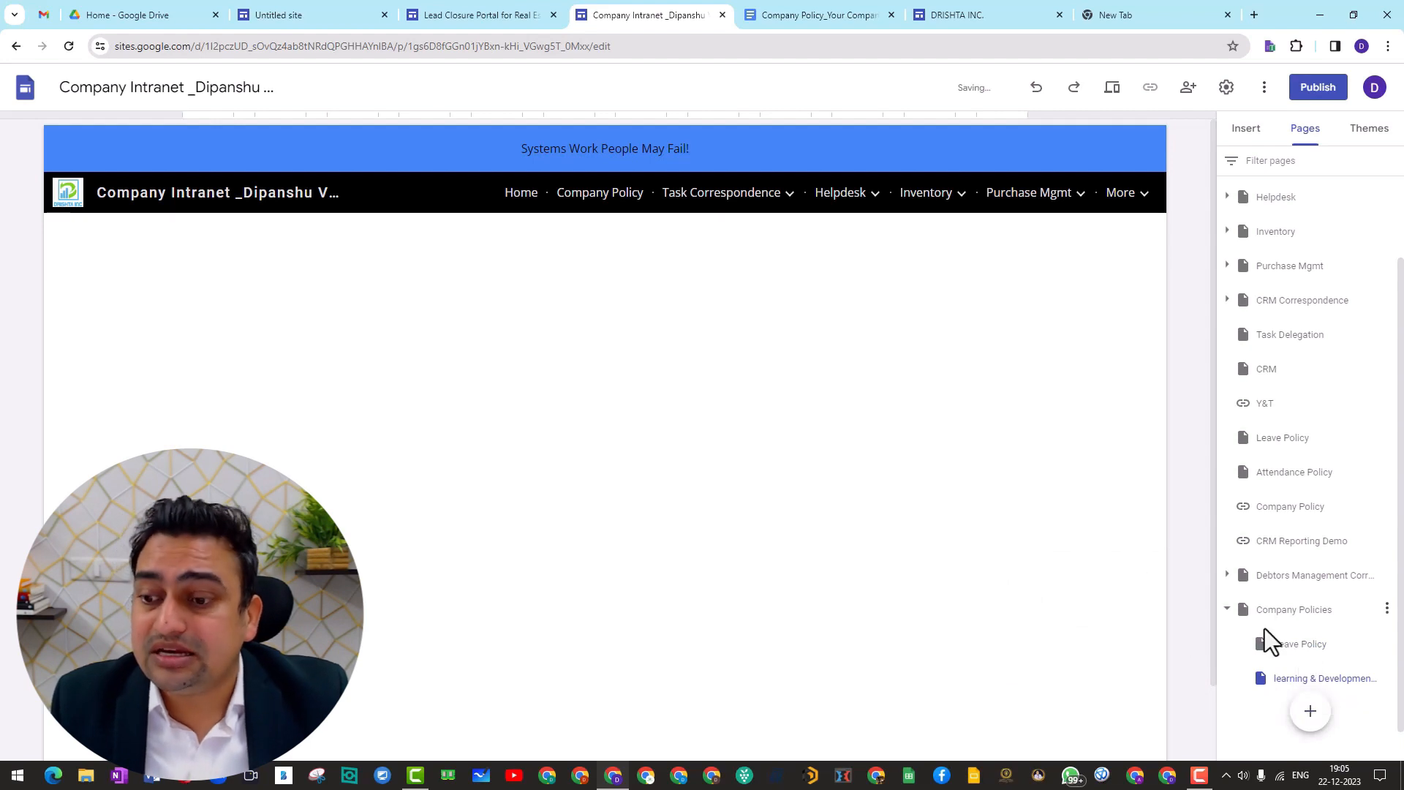
- Preview the site and expand Company Policies in the navigation to check its subpages
left_click(1112, 89)
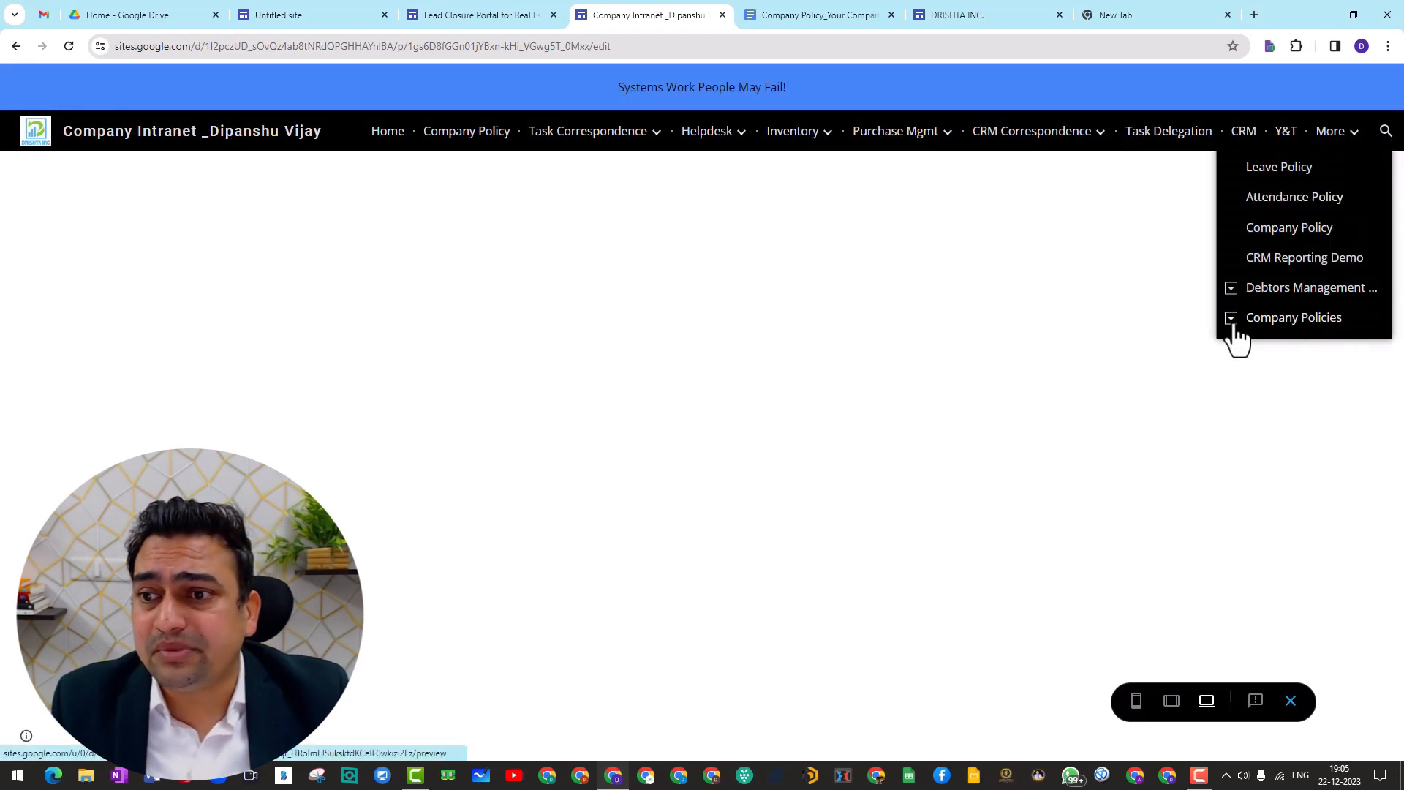
left_click(1232, 322)
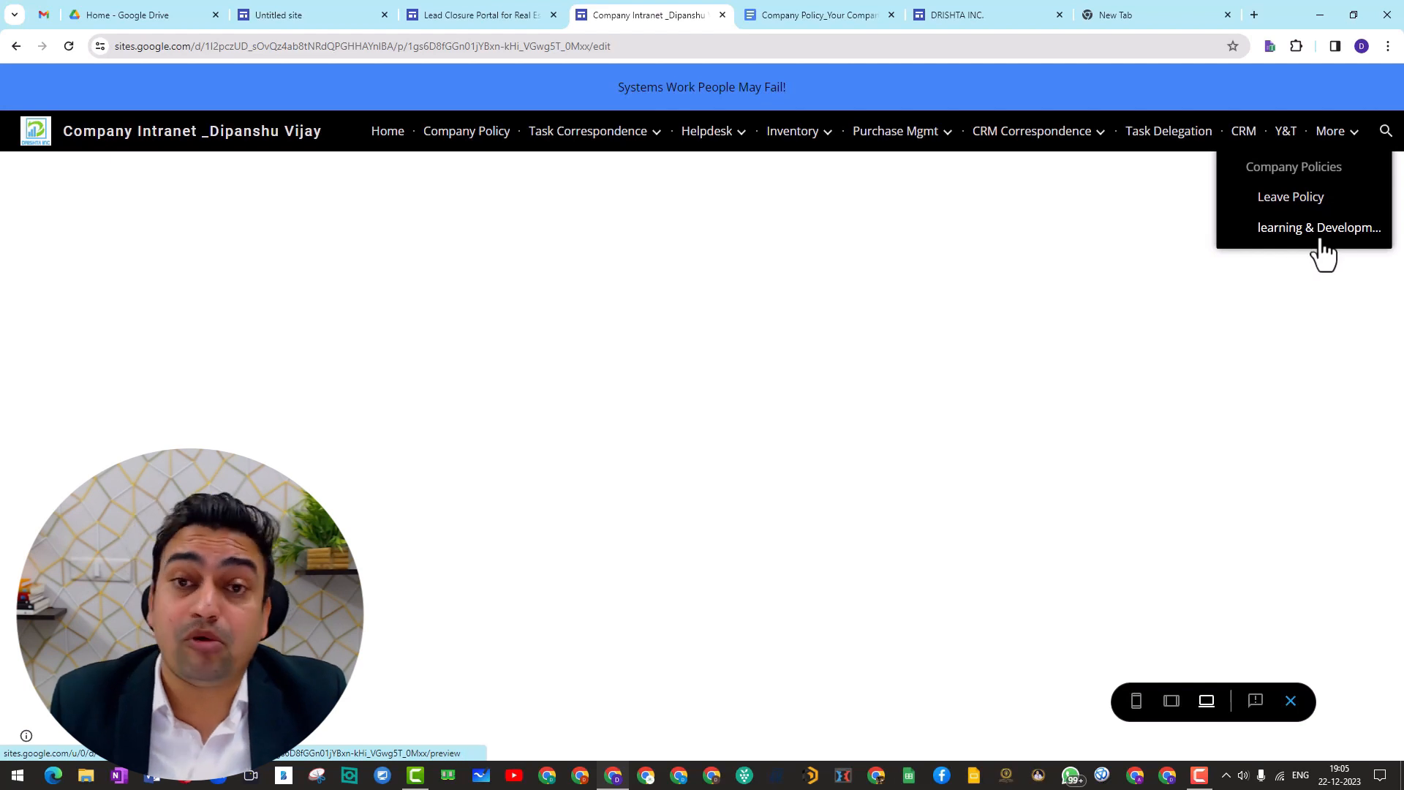
mouse_move(884, 146)
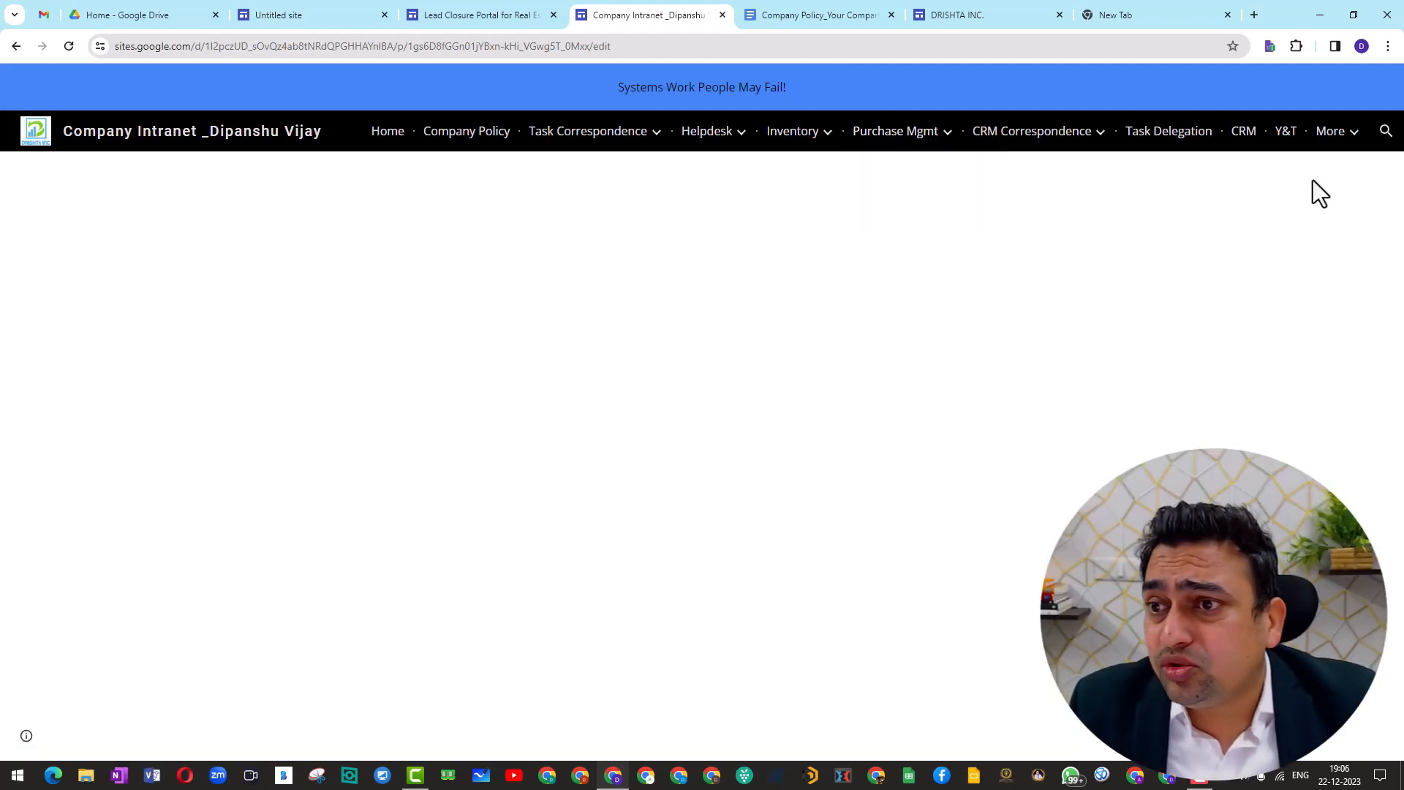
- View the Leave Policy subpage in the preview, and return to editing to check the Company Policies entry in the site navigation
mouse_move(993, 142)
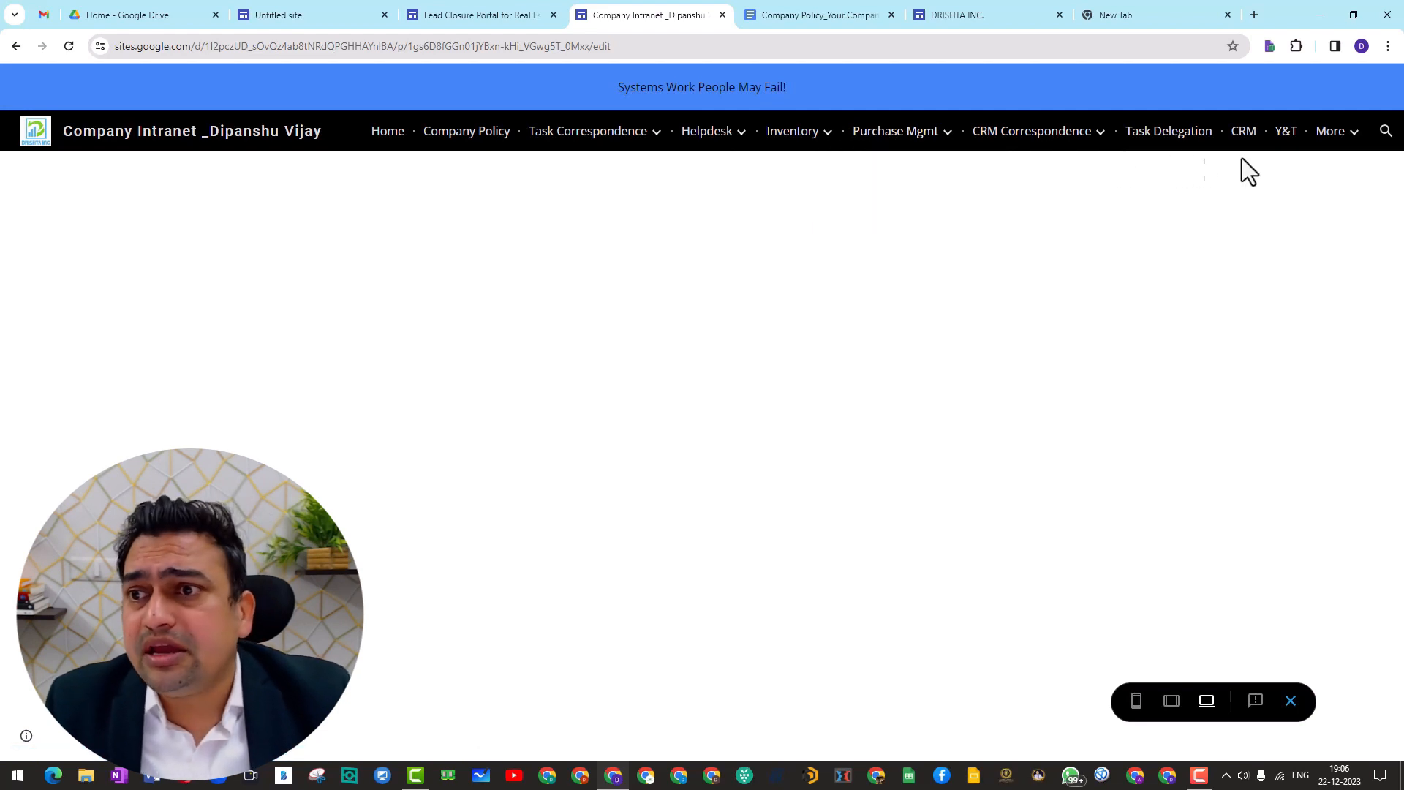
mouse_move(1350, 136)
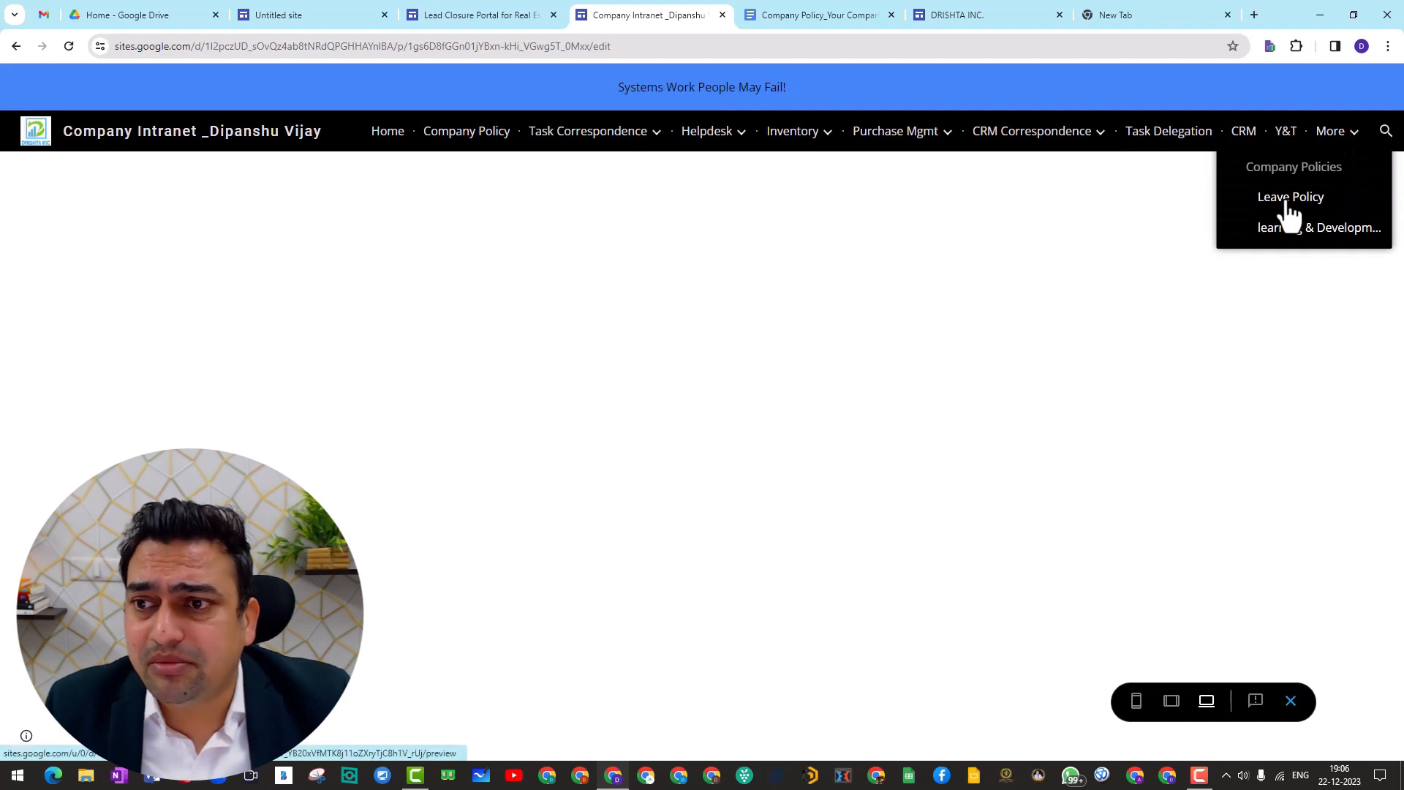
left_click(1303, 213)
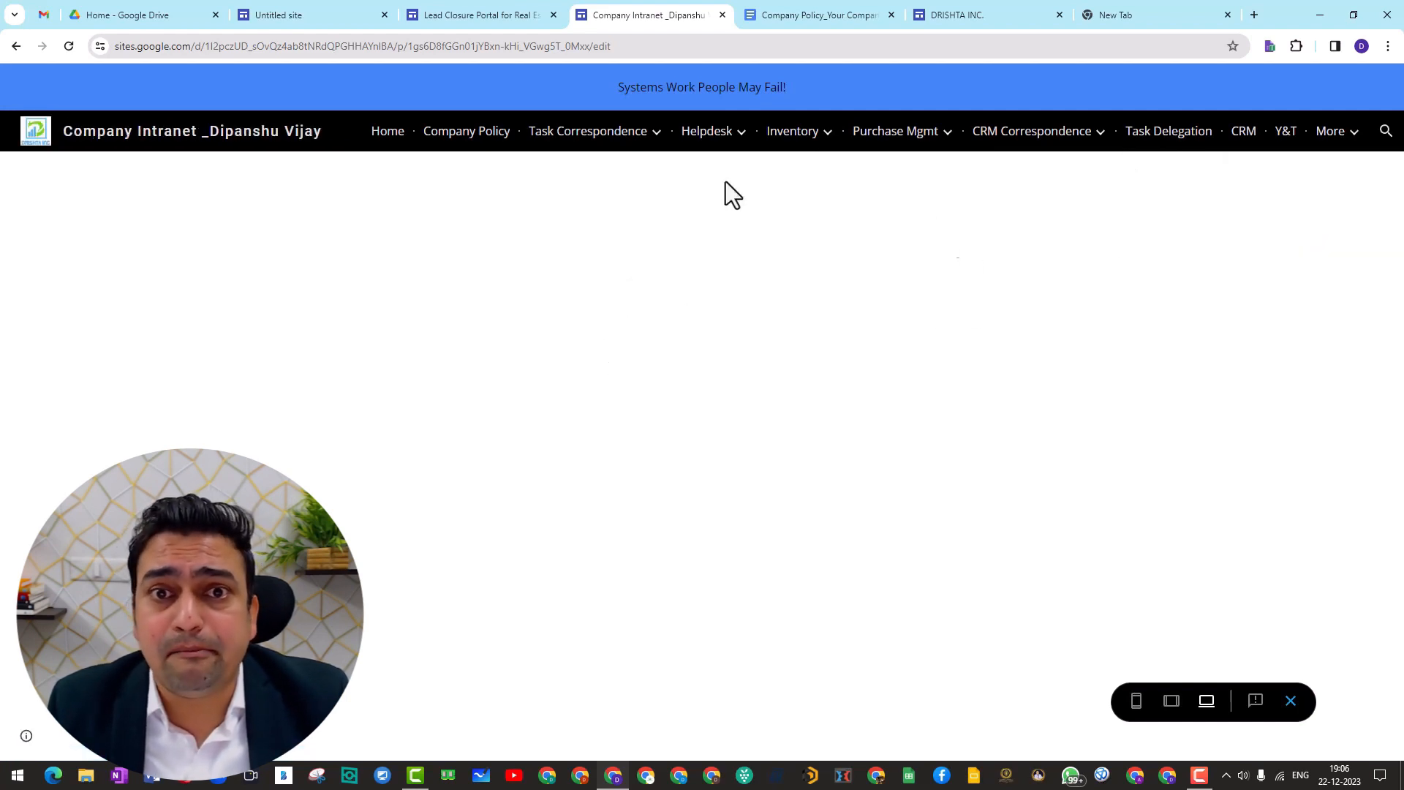
left_click(1290, 704)
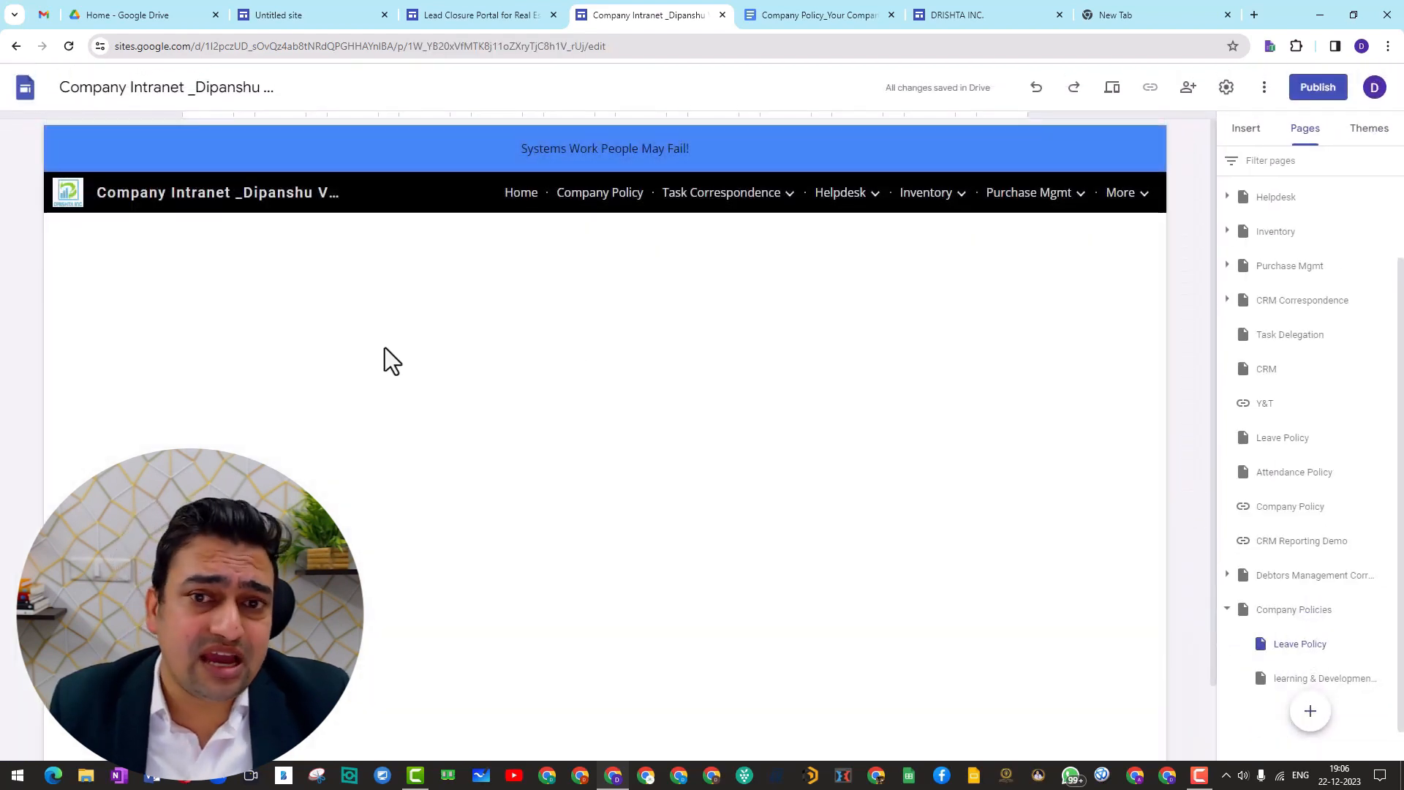
mouse_move(1138, 214)
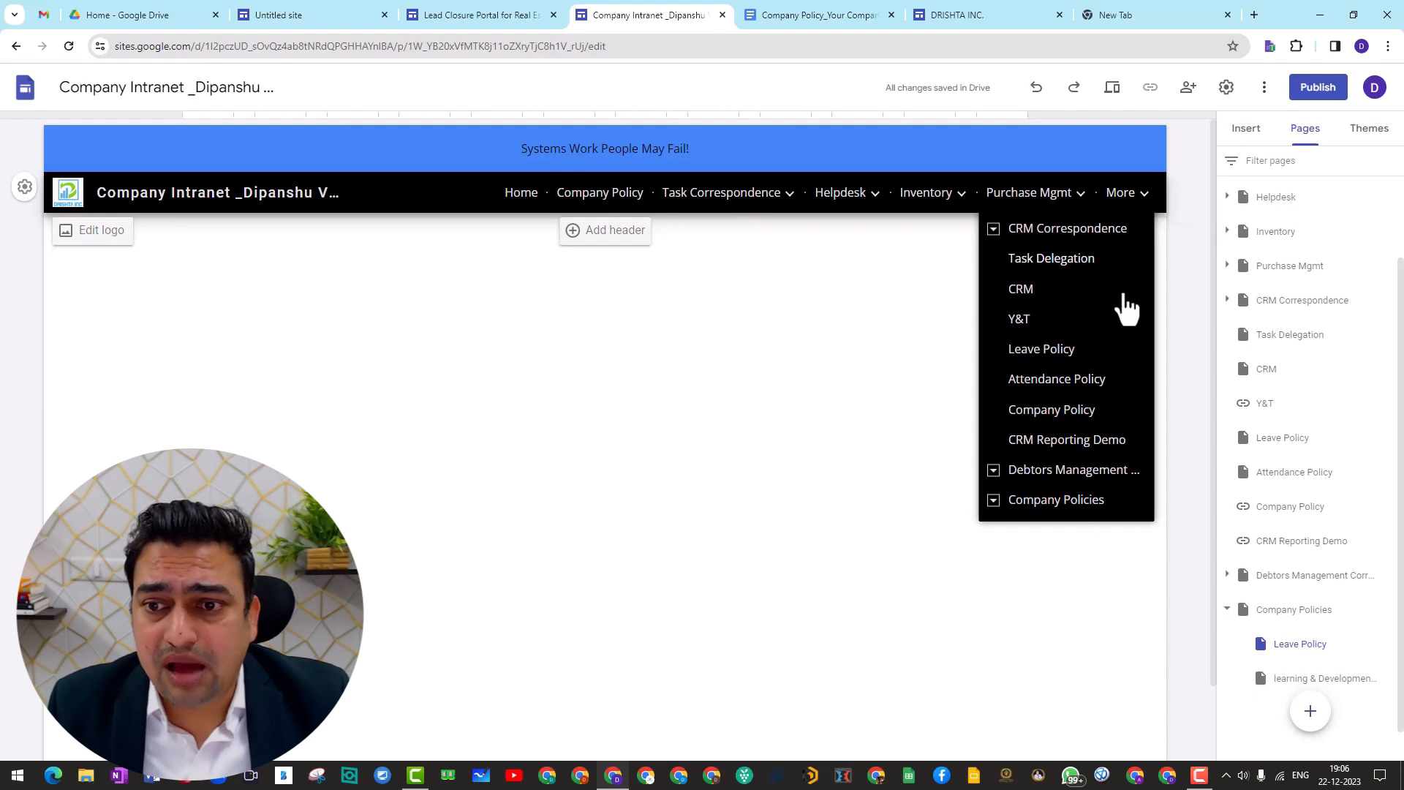
left_click(993, 502)
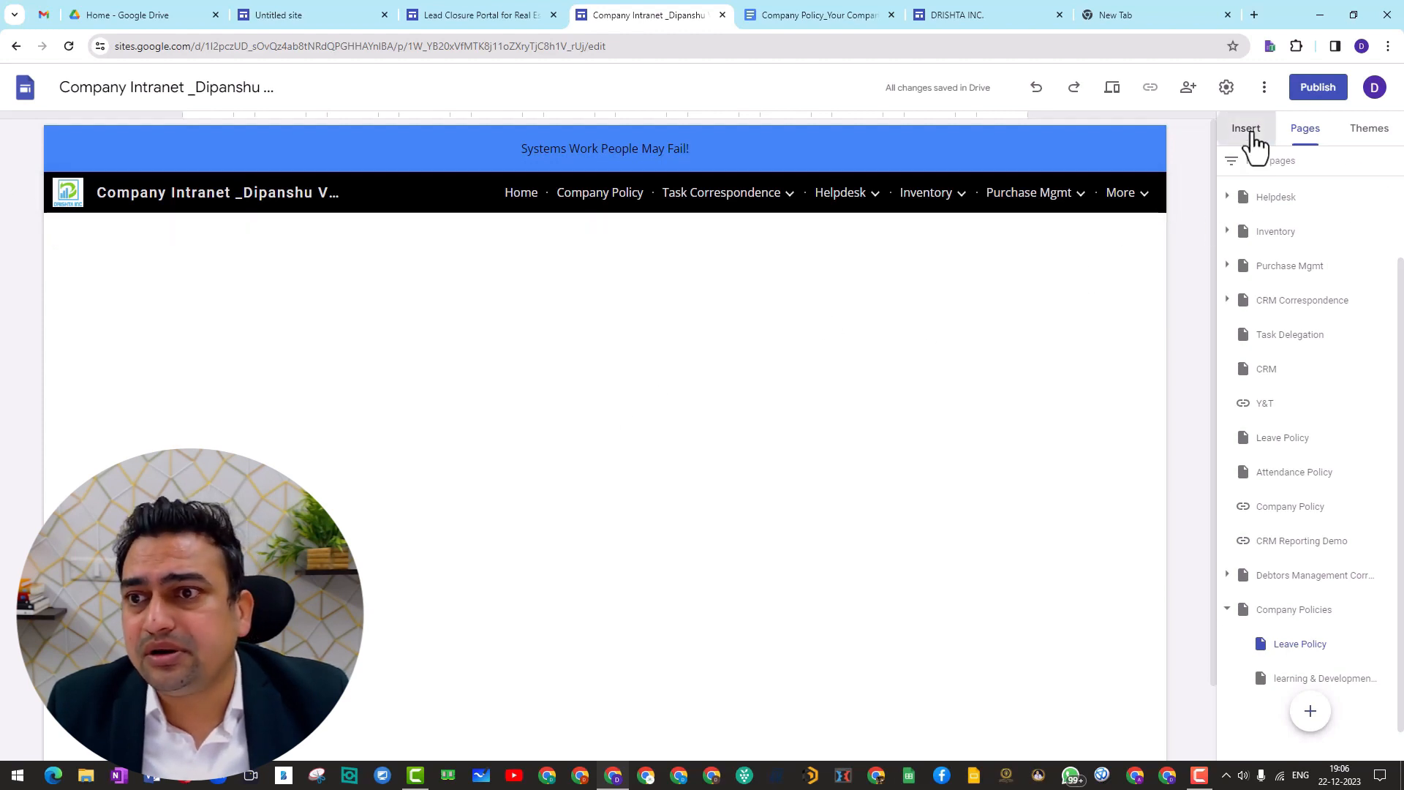
- Start inserting a button on the Leave Policy page with the name "Leave Policy Document"
left_click(1249, 133)
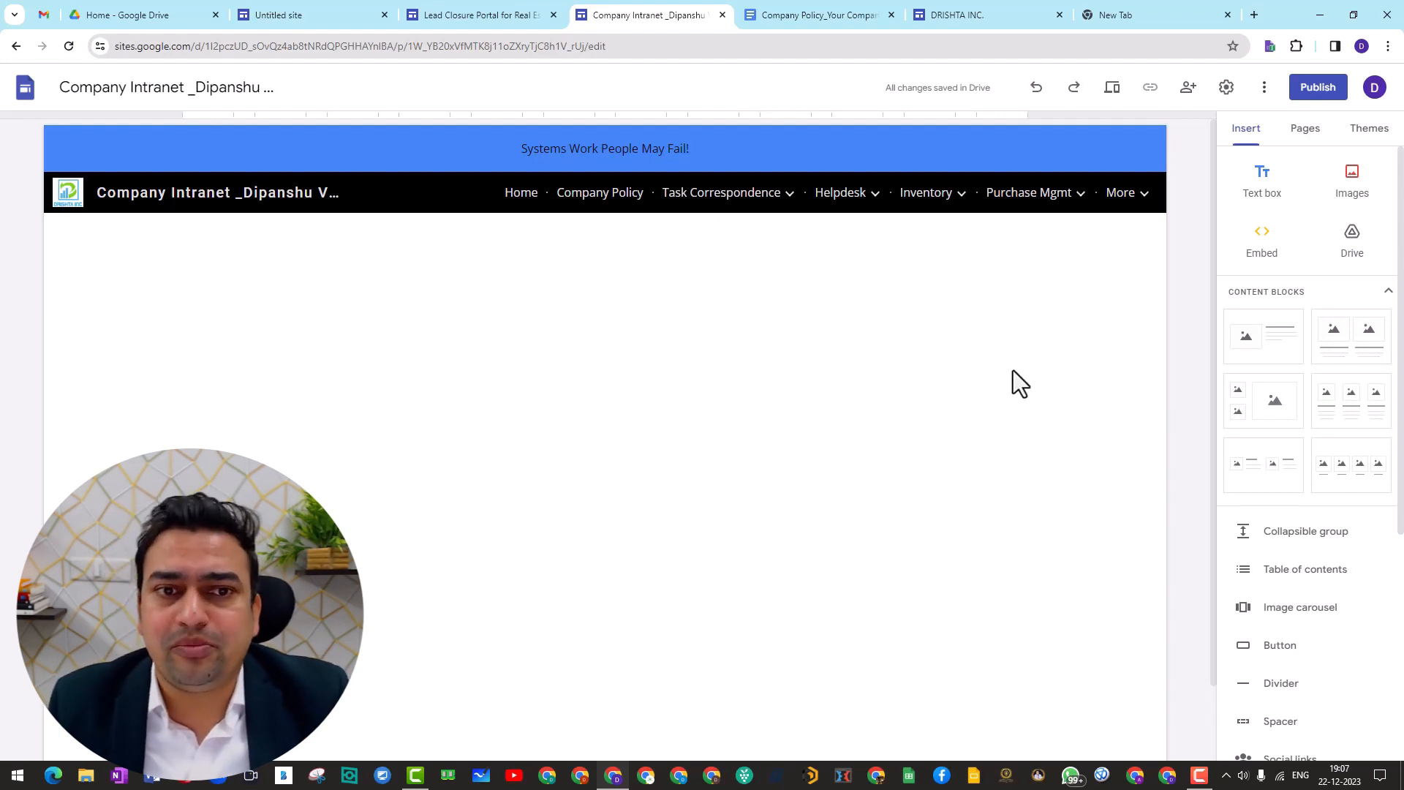
left_click(1281, 647)
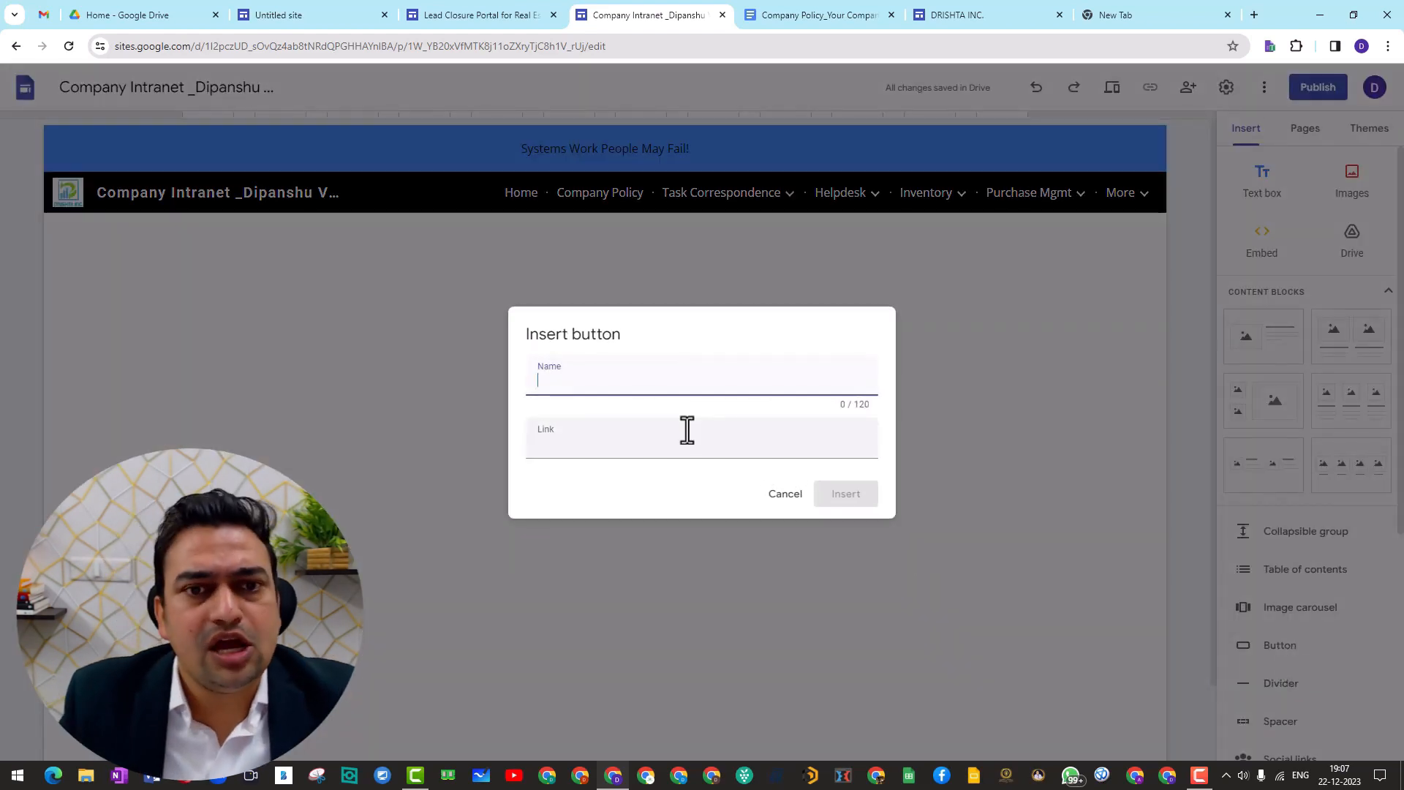
type("Policy ")
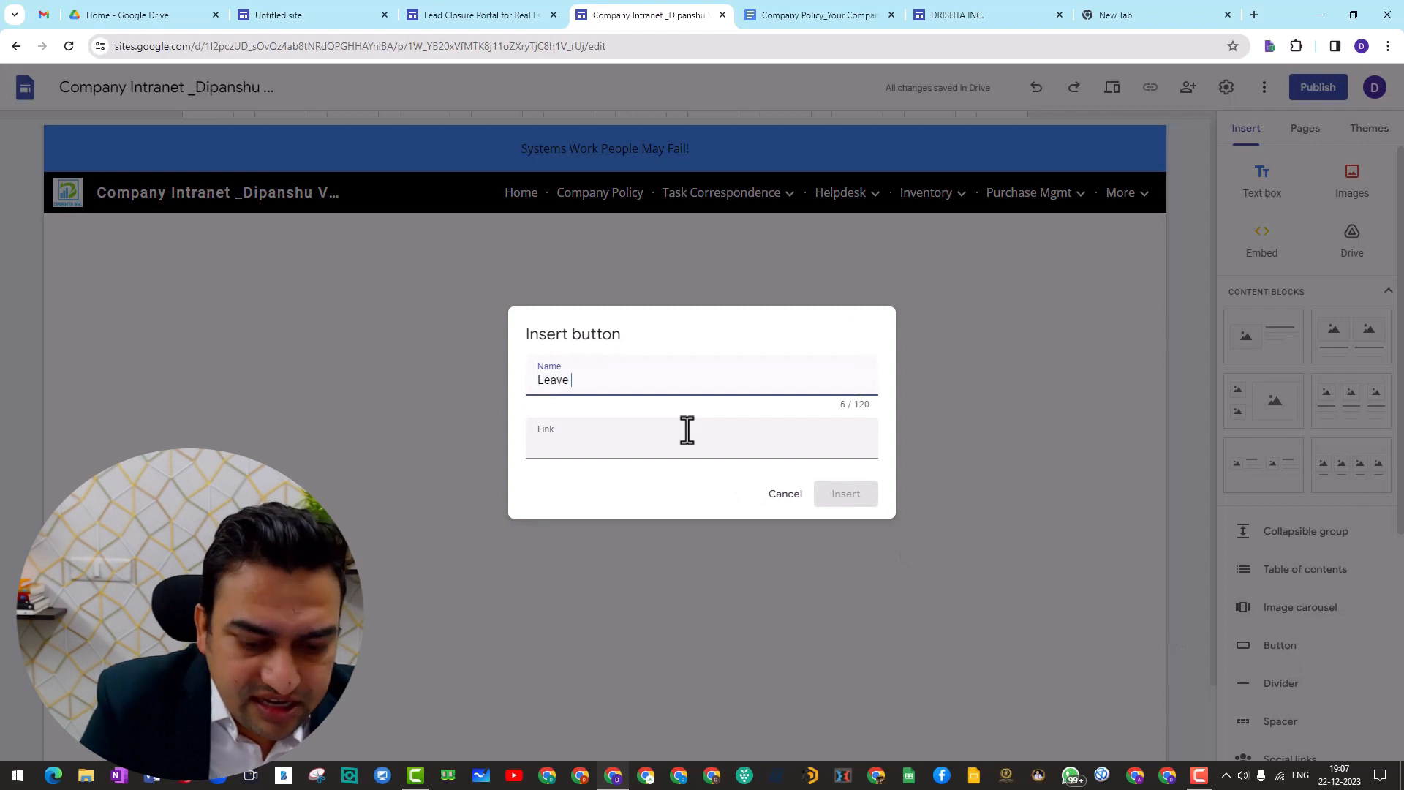
type("Document")
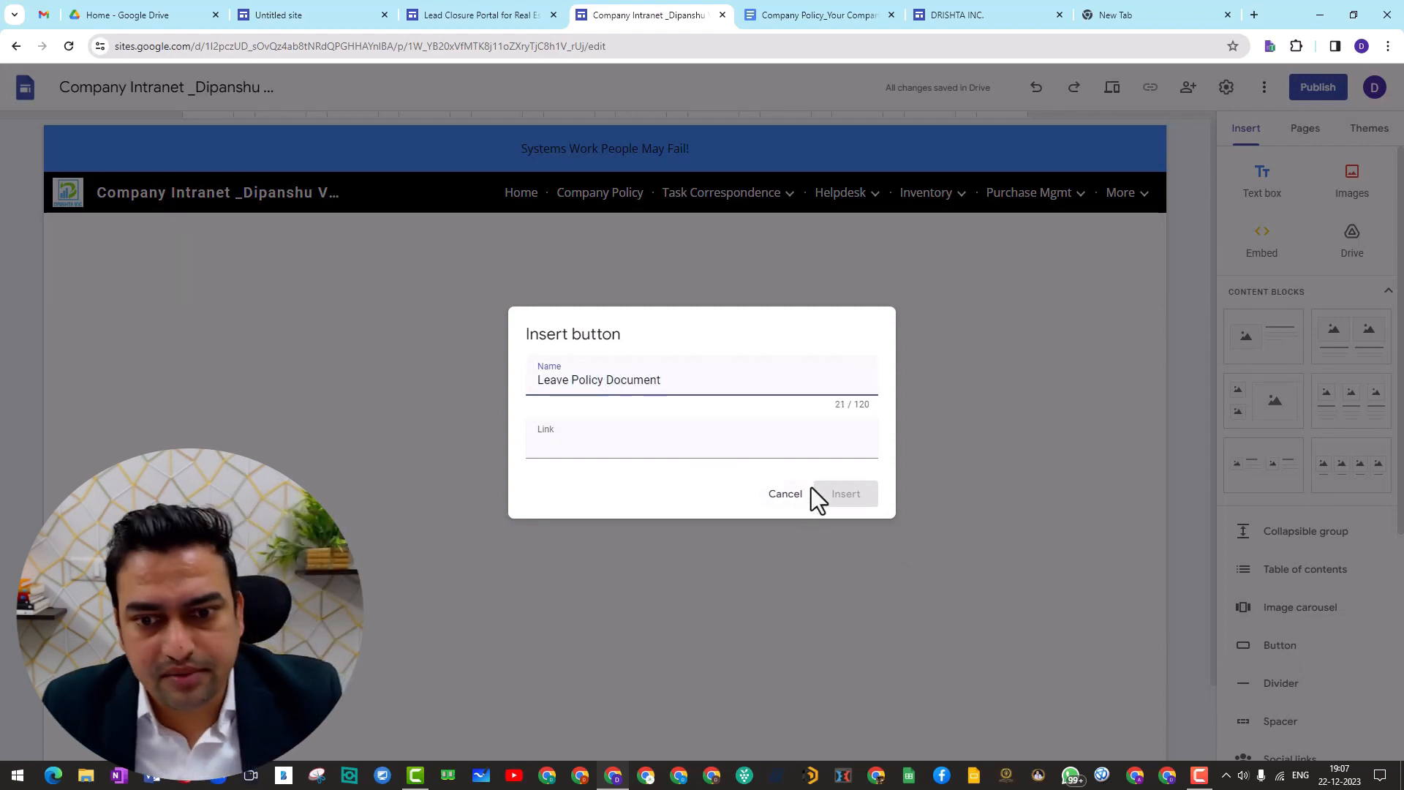
left_click(630, 445)
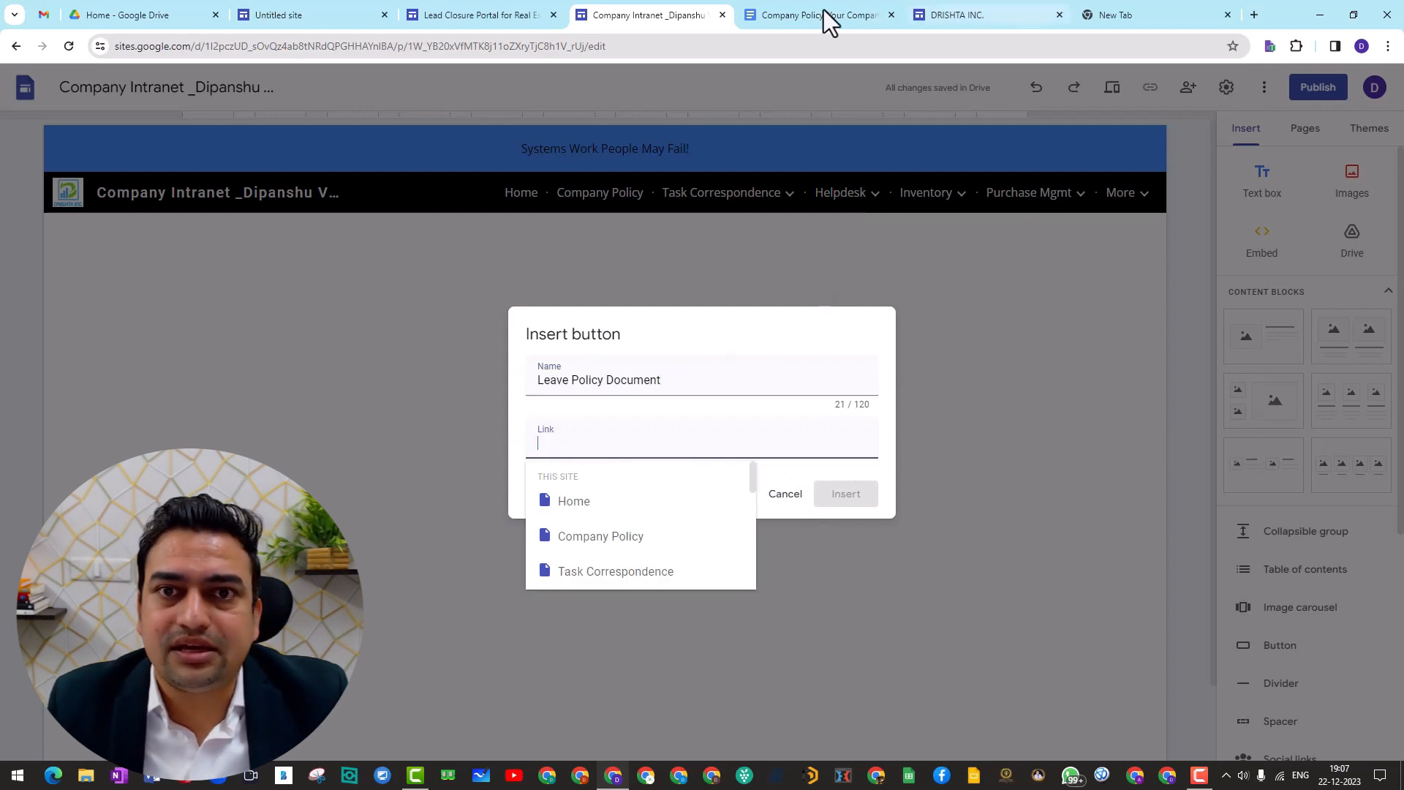
- In the Company Policy_Your Company Name document, set general access to Anyone with the link as Viewer and copy the sharing link
left_click(805, 10)
left_click(380, 49)
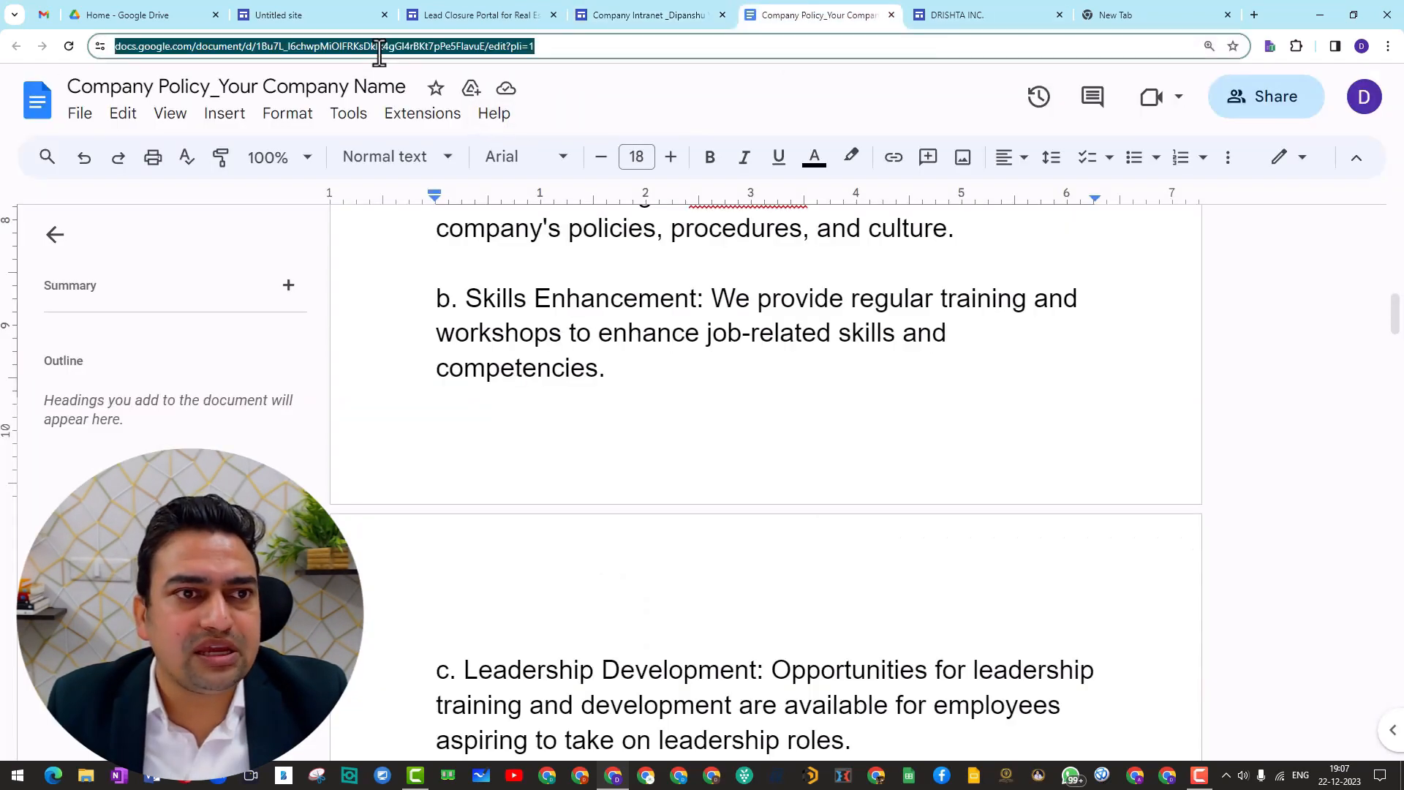
left_click(1259, 113)
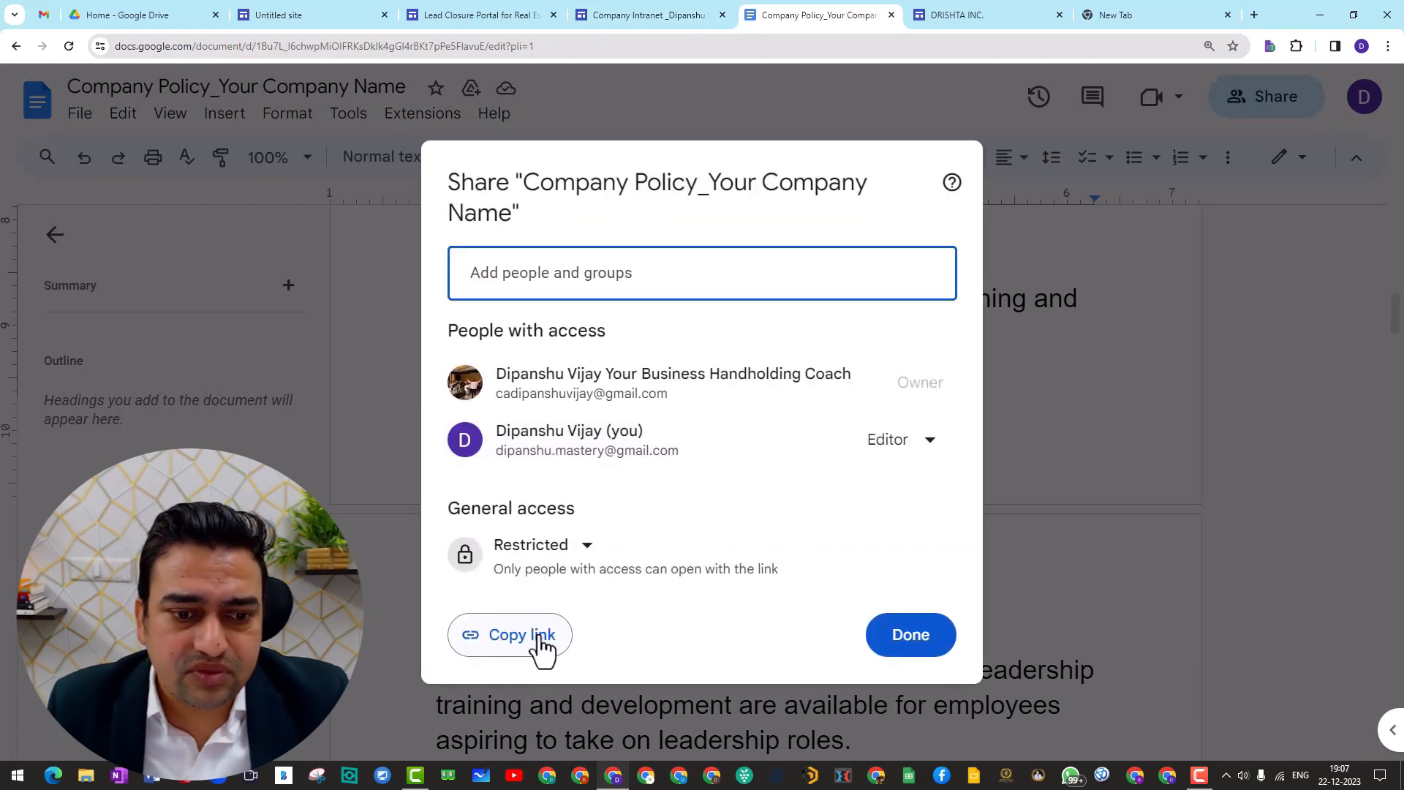
left_click(585, 549)
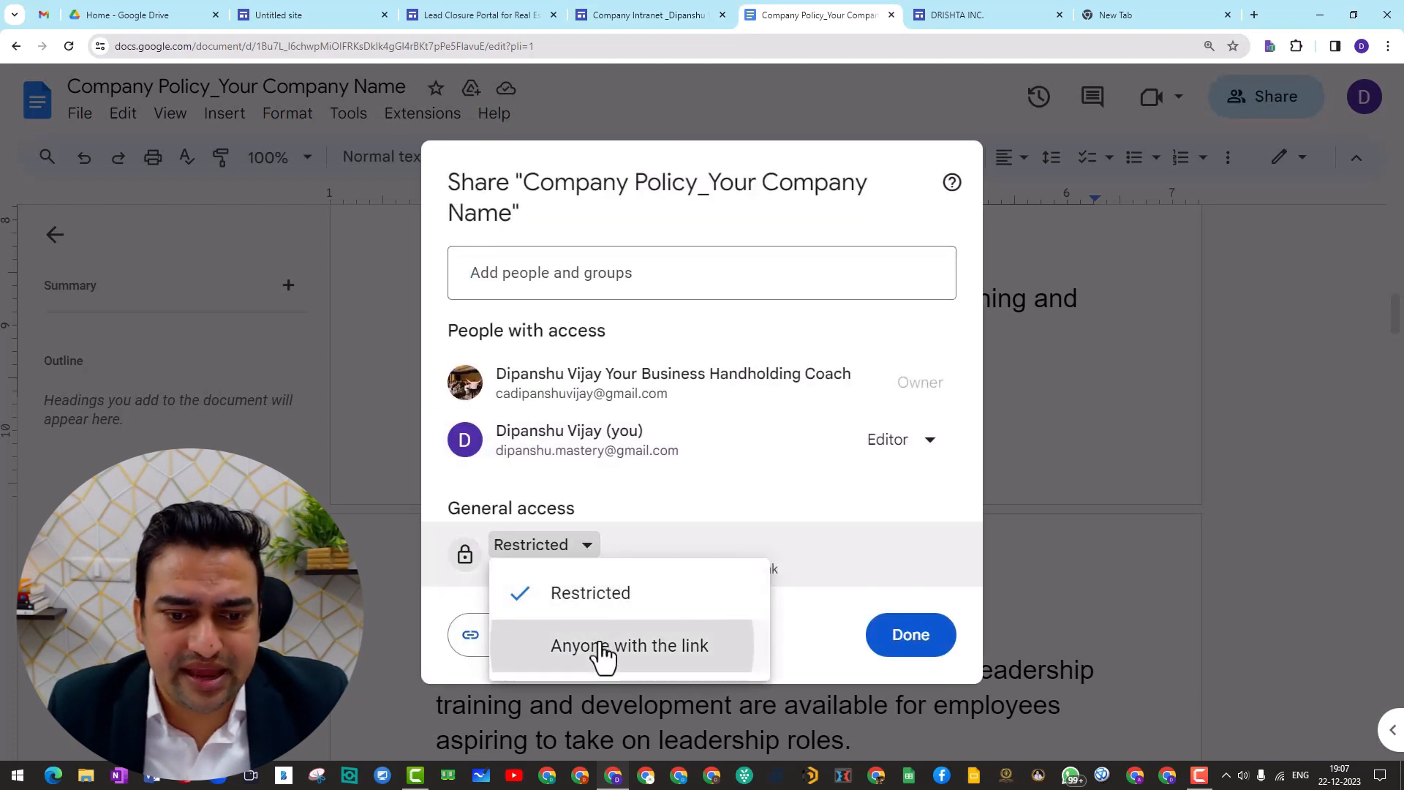
left_click(603, 647)
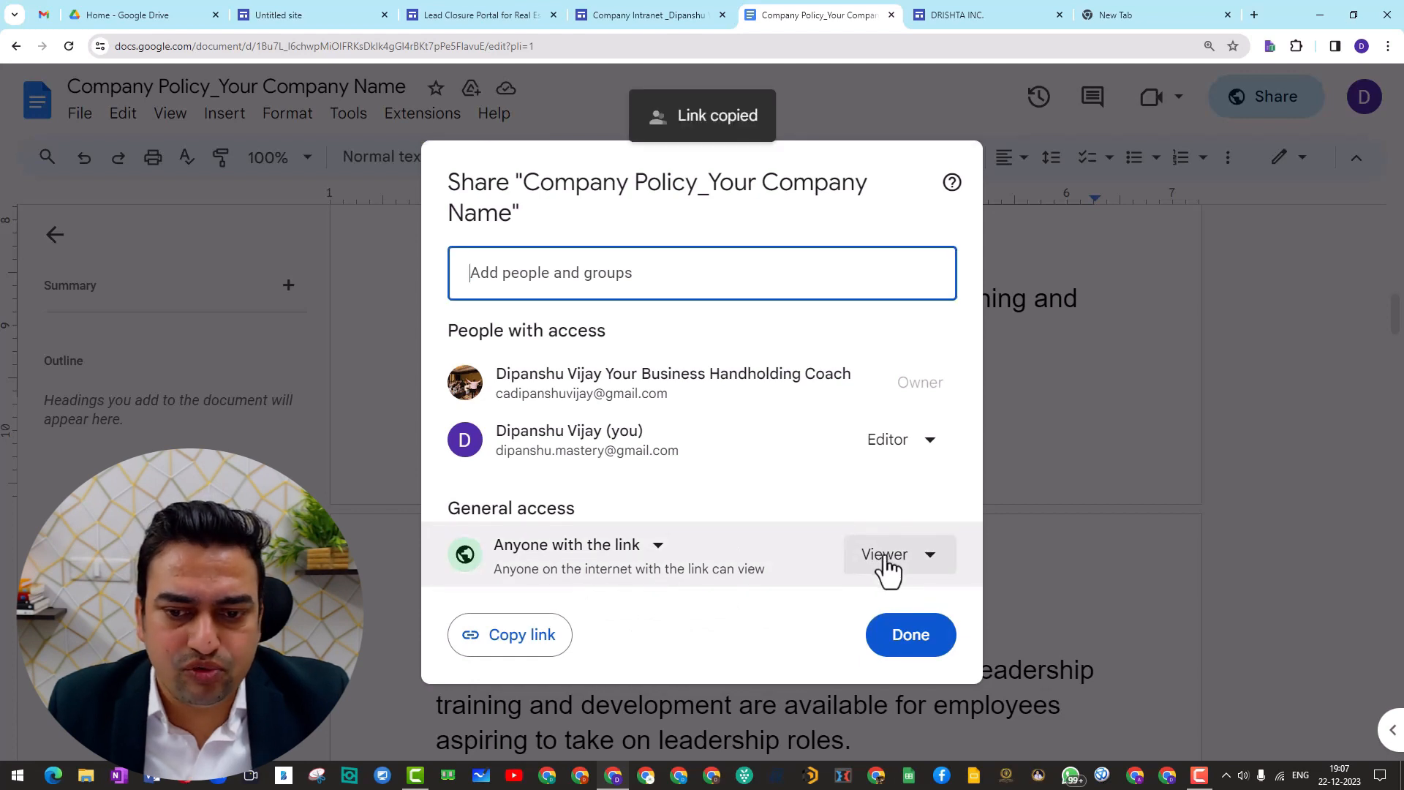
left_click(517, 644)
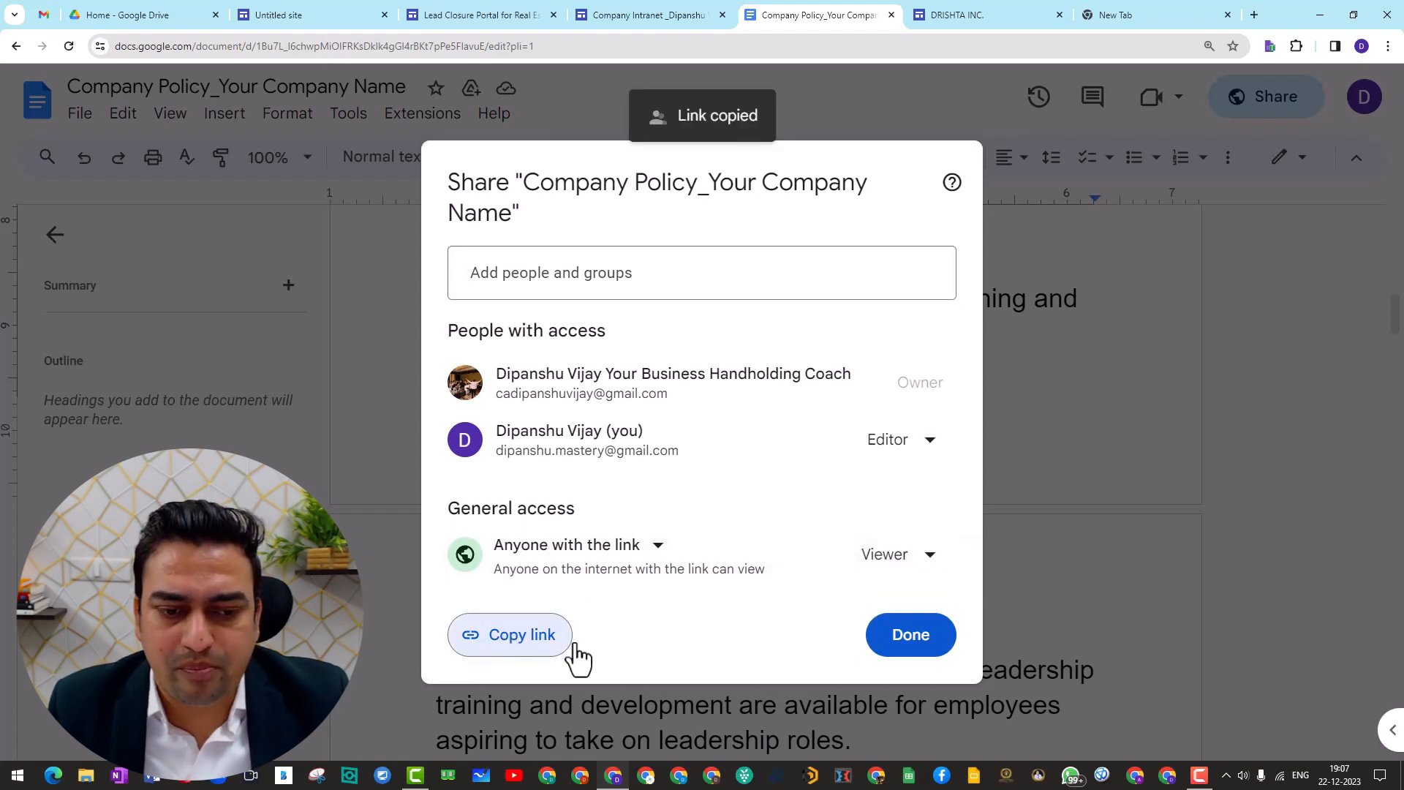
left_click(894, 647)
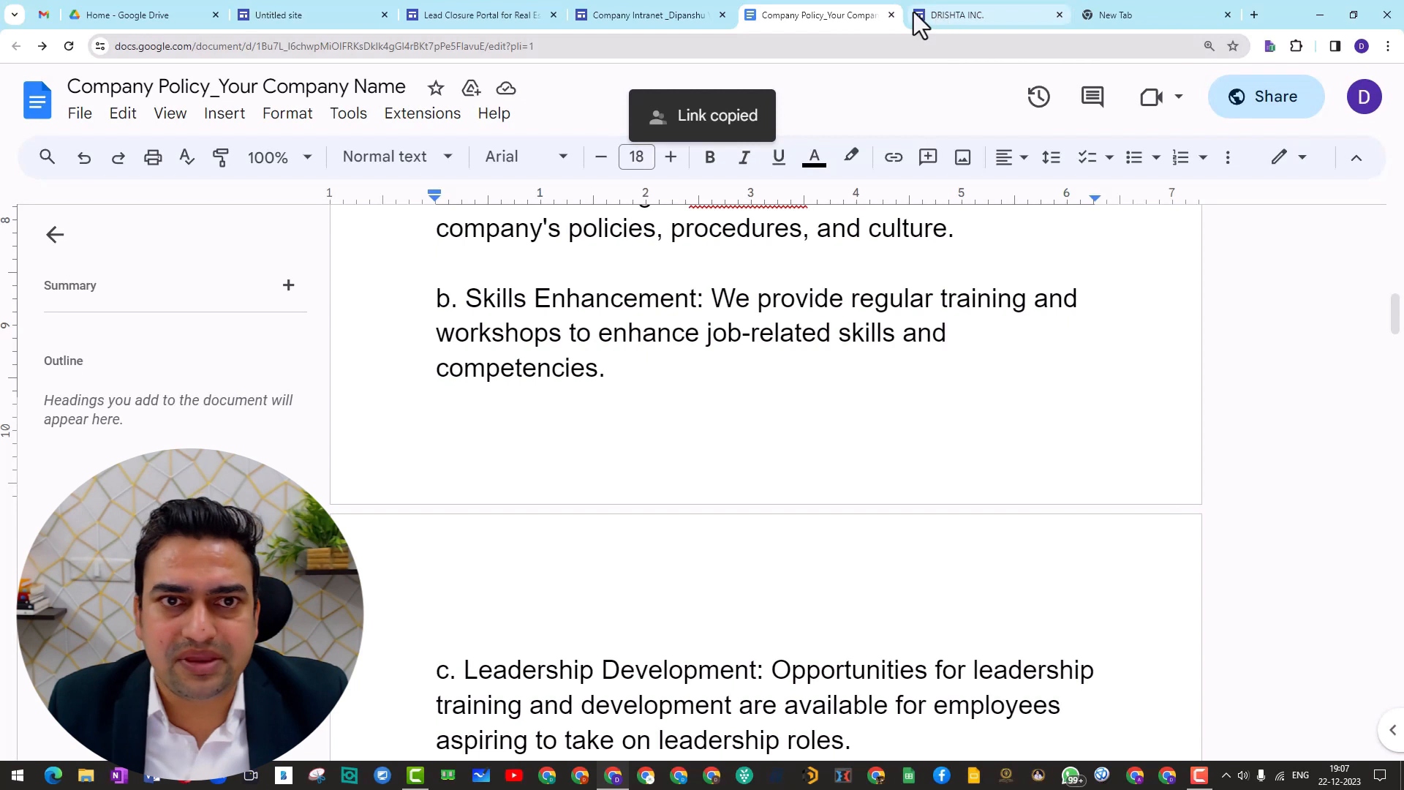
- Link the Leave Policy Document button to the copied document link, insert it, and widen it until its full name fits
left_click(646, 13)
key("ctrl+v")
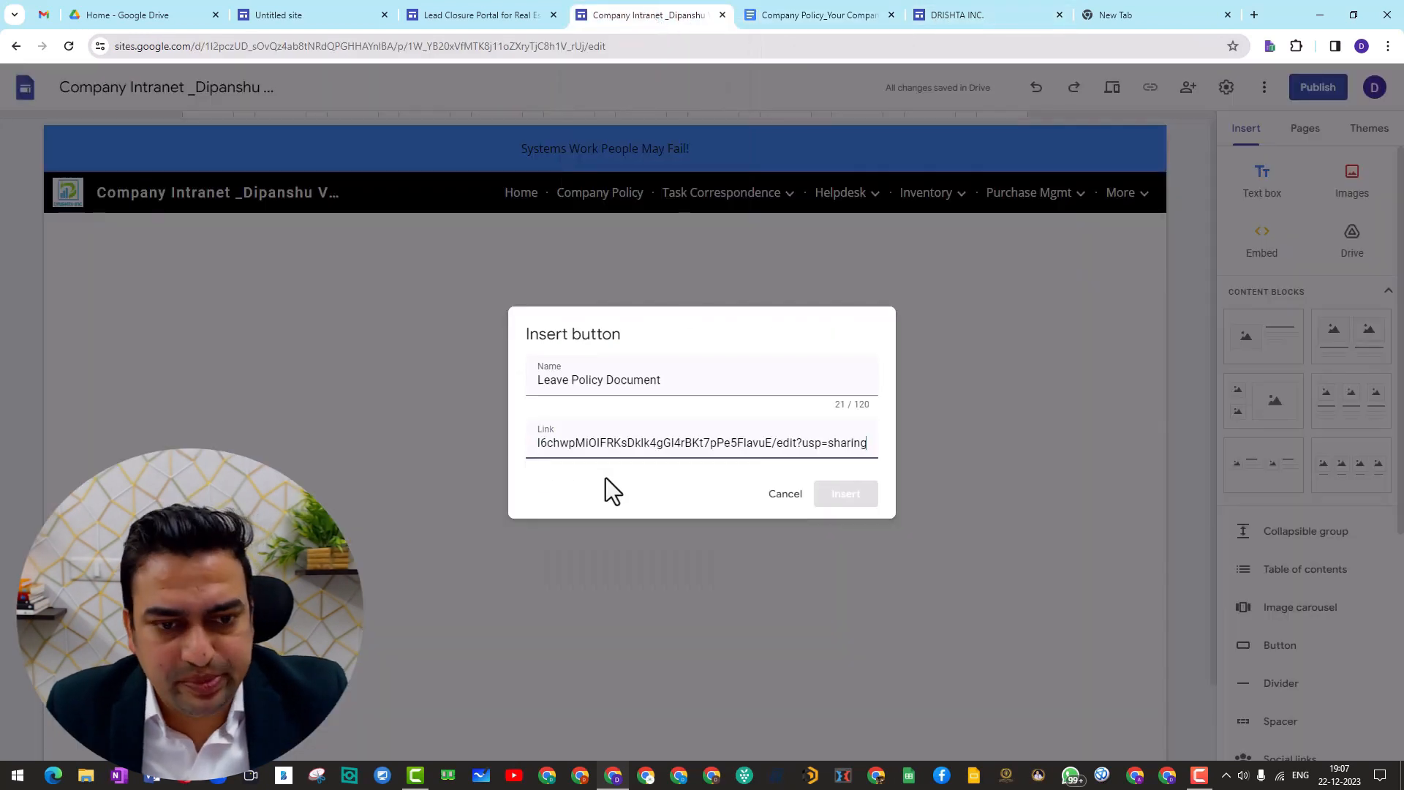
left_click(854, 503)
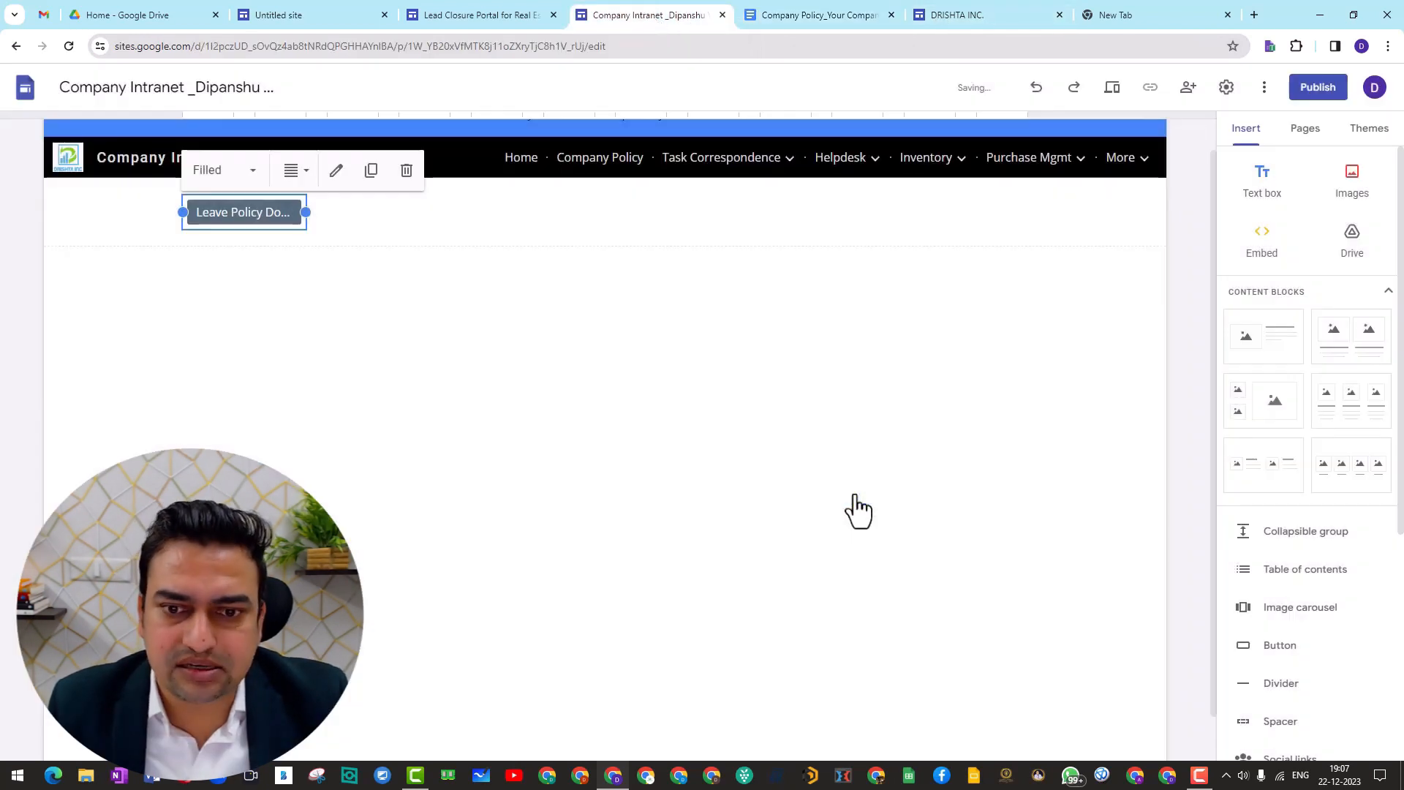
left_click_drag(307, 227, 369, 233)
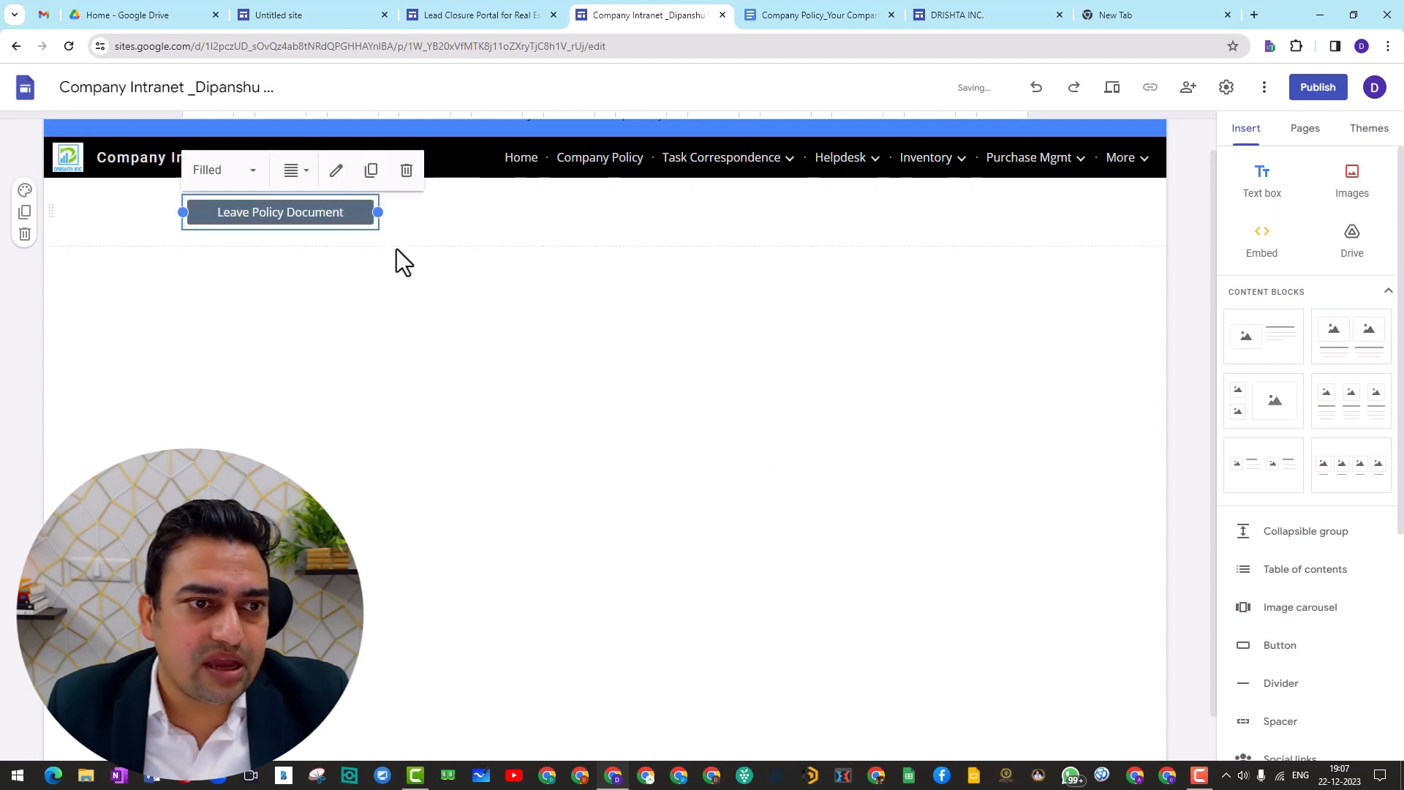
- Preview the page and test that the Leave Policy Document button opens the policy document, and return to editing
key("ctrl+shift+p")
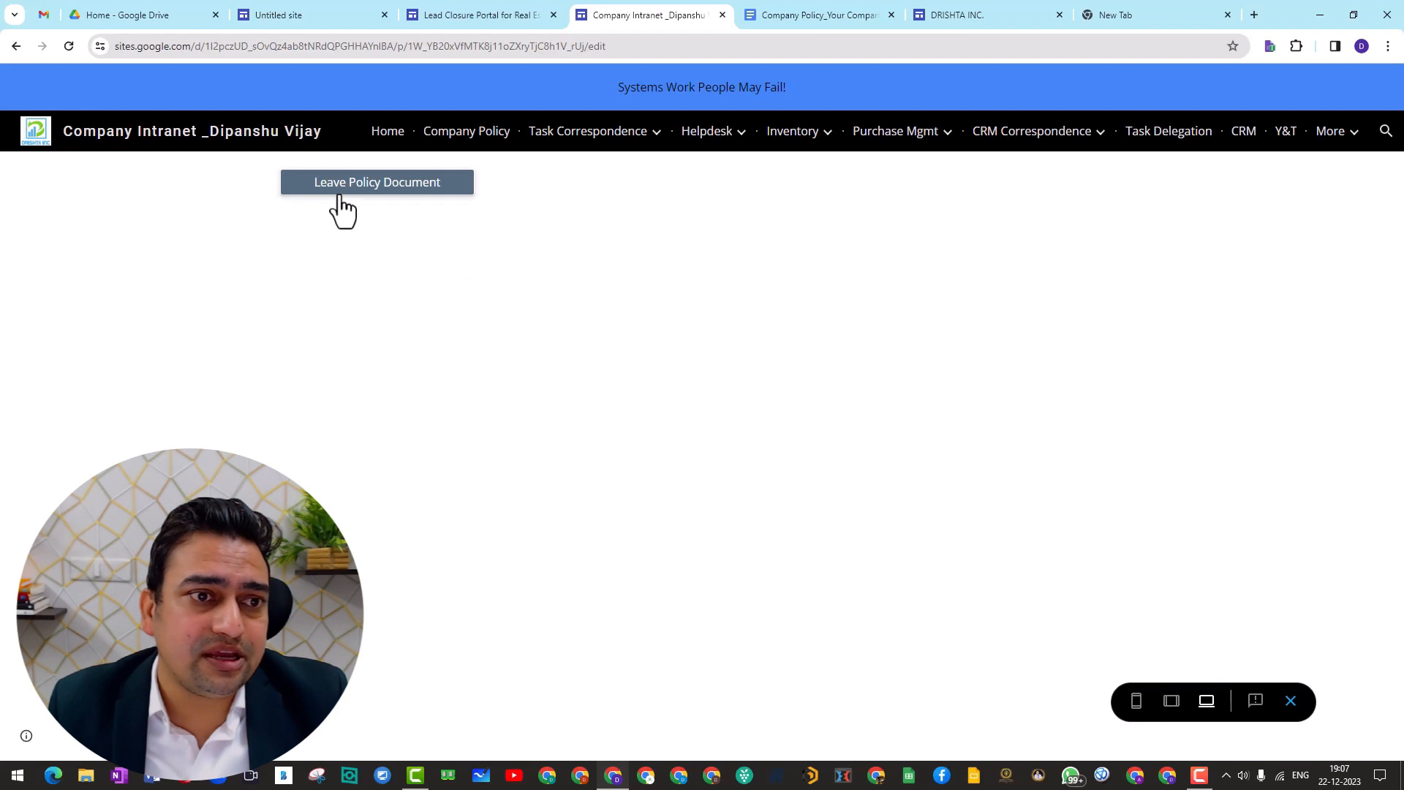
left_click(340, 185)
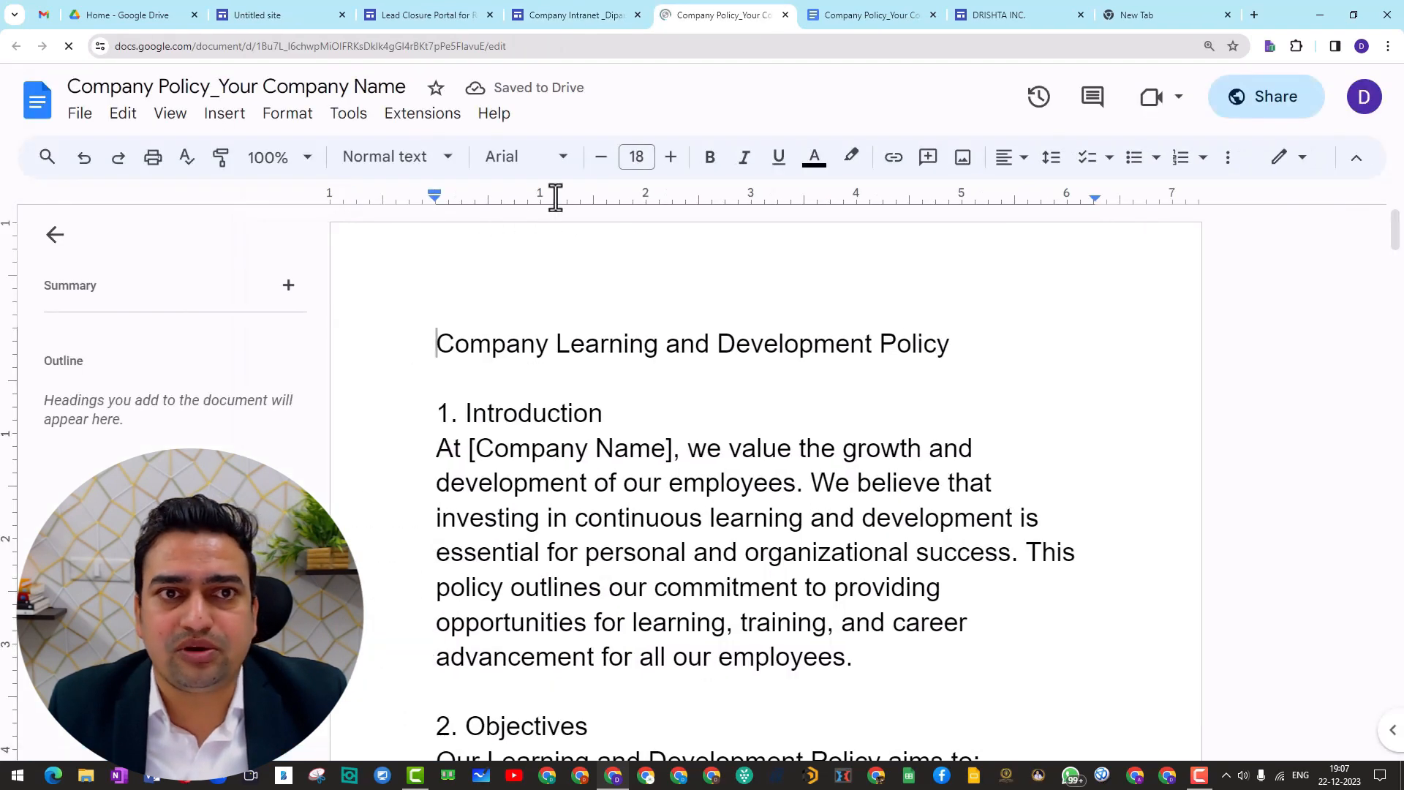
left_click(563, 16)
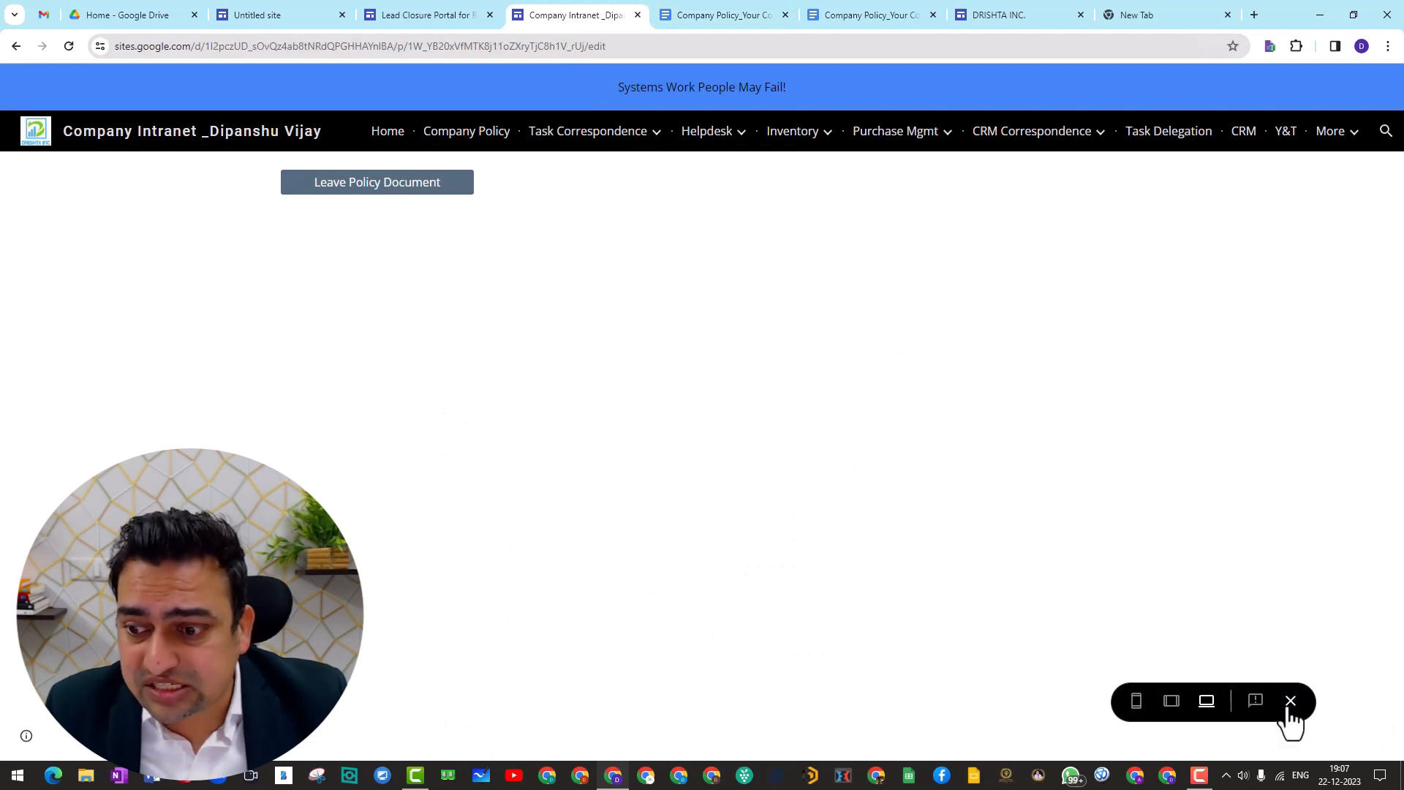
left_click(1290, 701)
- Center and widen the Leave Policy Document button, and duplicate its section with the Style 3 section color on the copy
left_click_drag(320, 206, 134, 216)
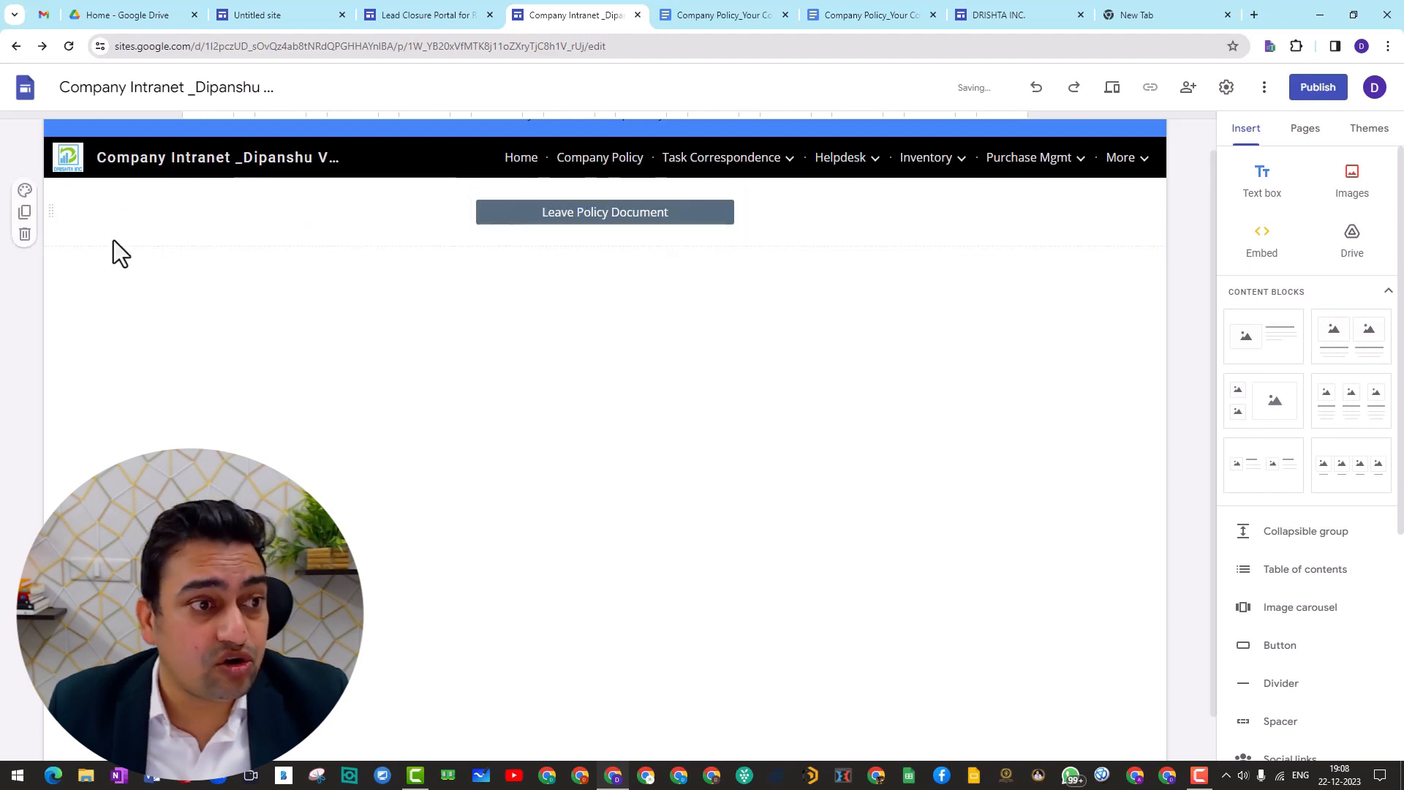
left_click(24, 215)
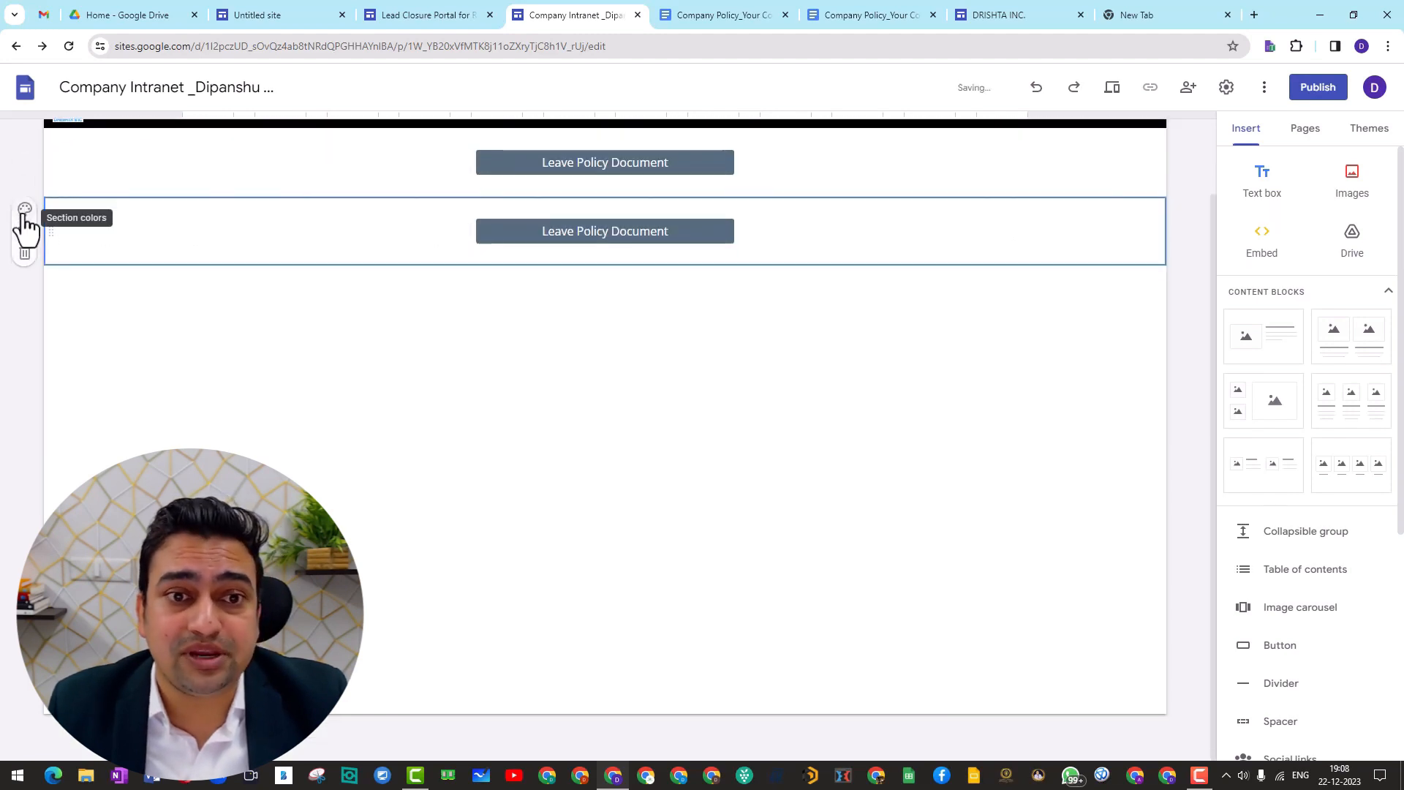
left_click(25, 212)
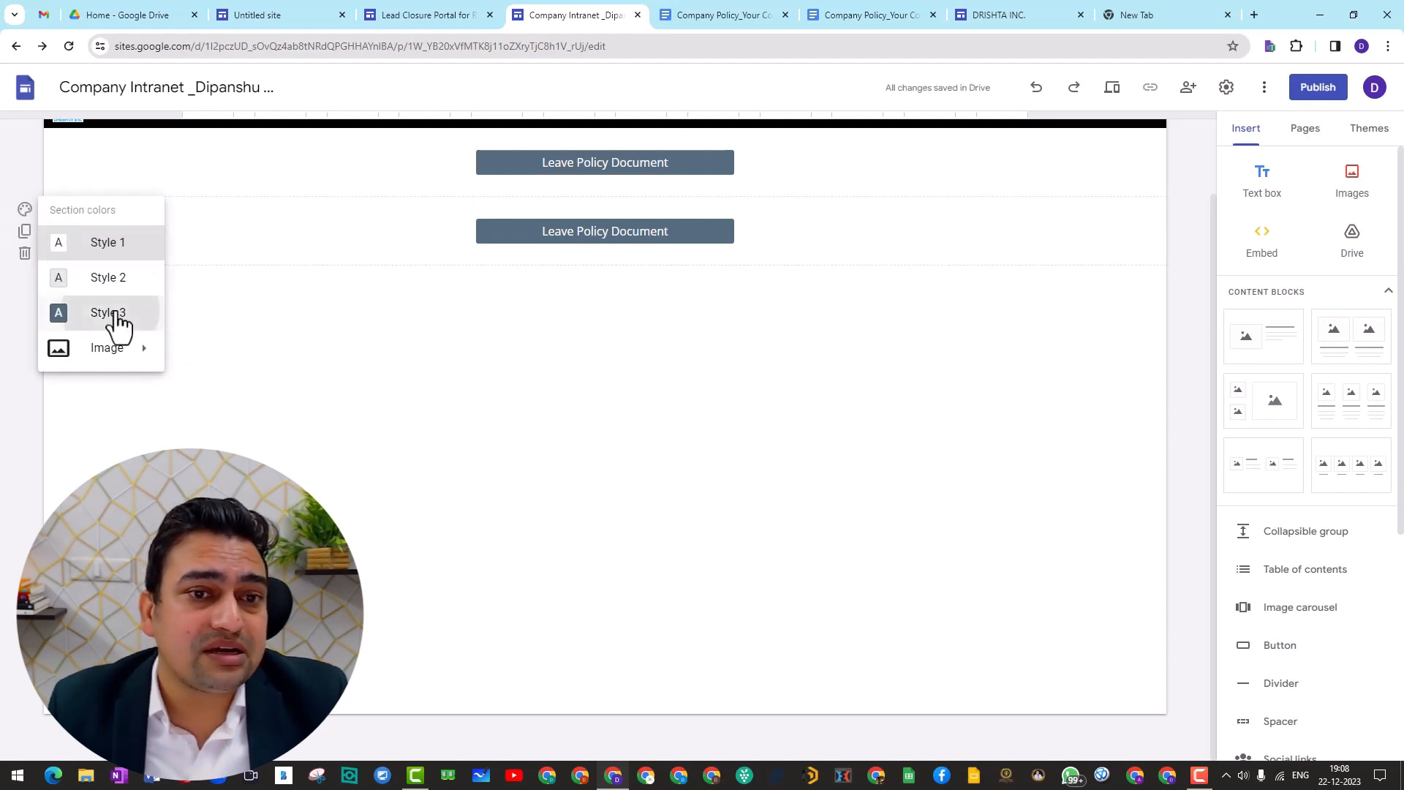
left_click(113, 316)
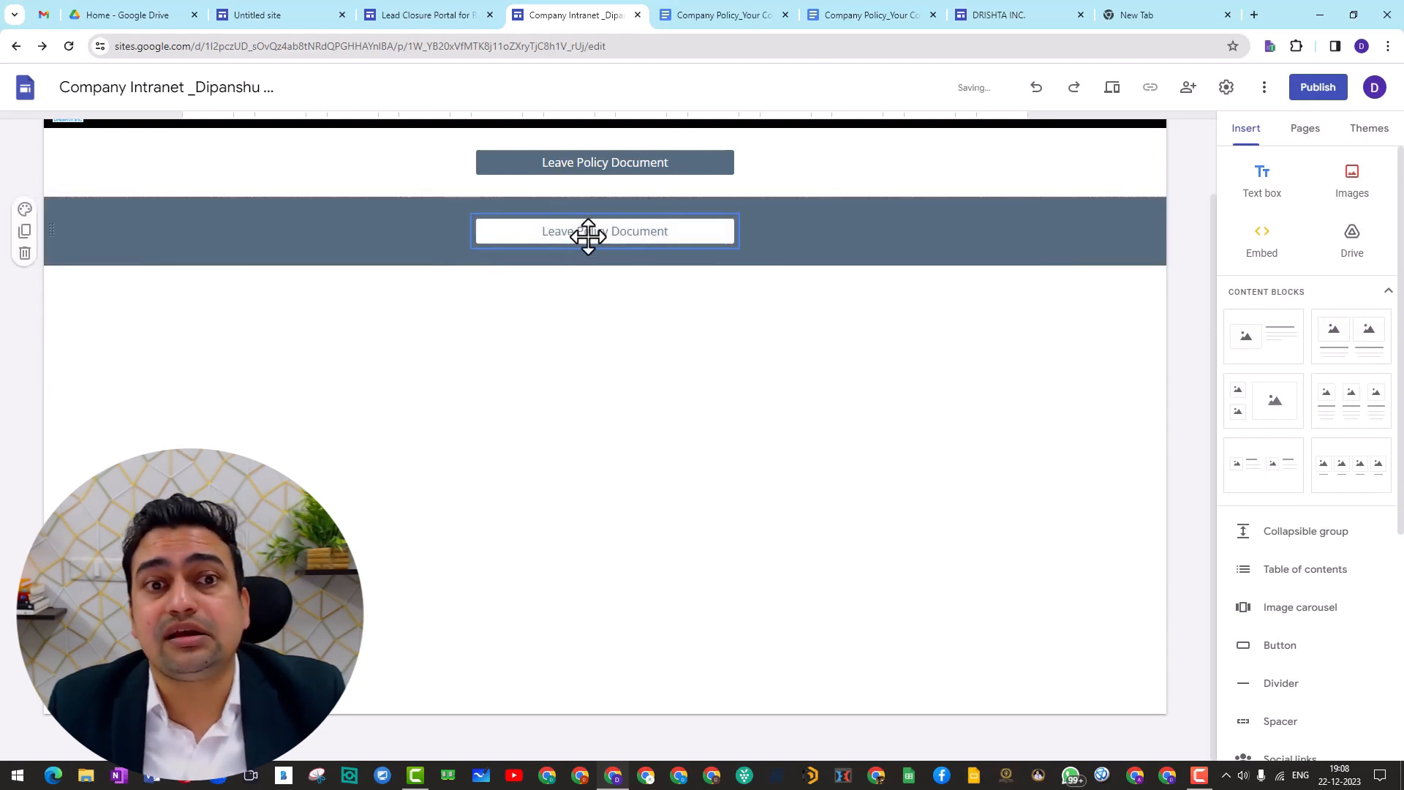
scroll(603, 229, "up", 2)
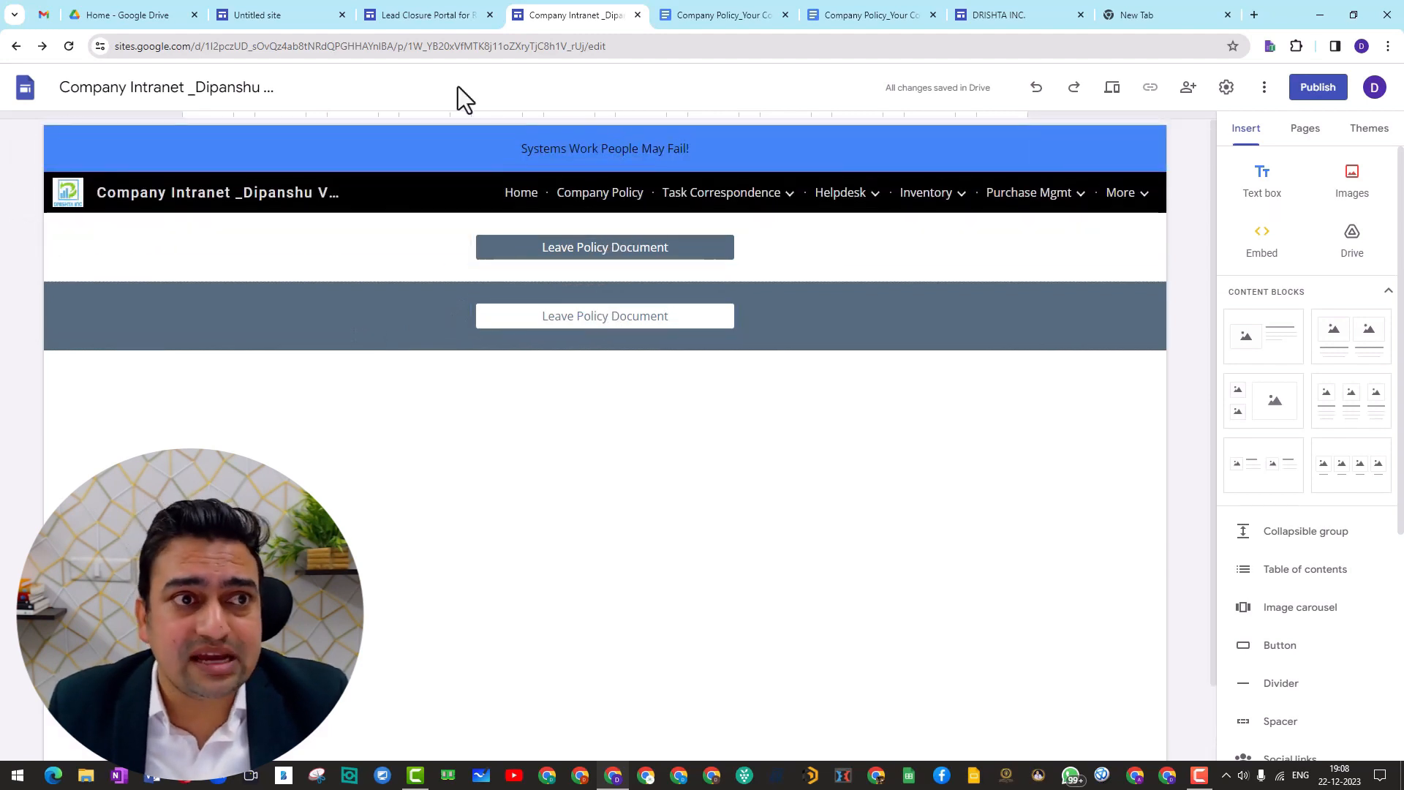
- Review the row of link buttons on the DRISHTA INC. home page as an example, and return to the intranet's Leave Policy page
left_click(1011, 9)
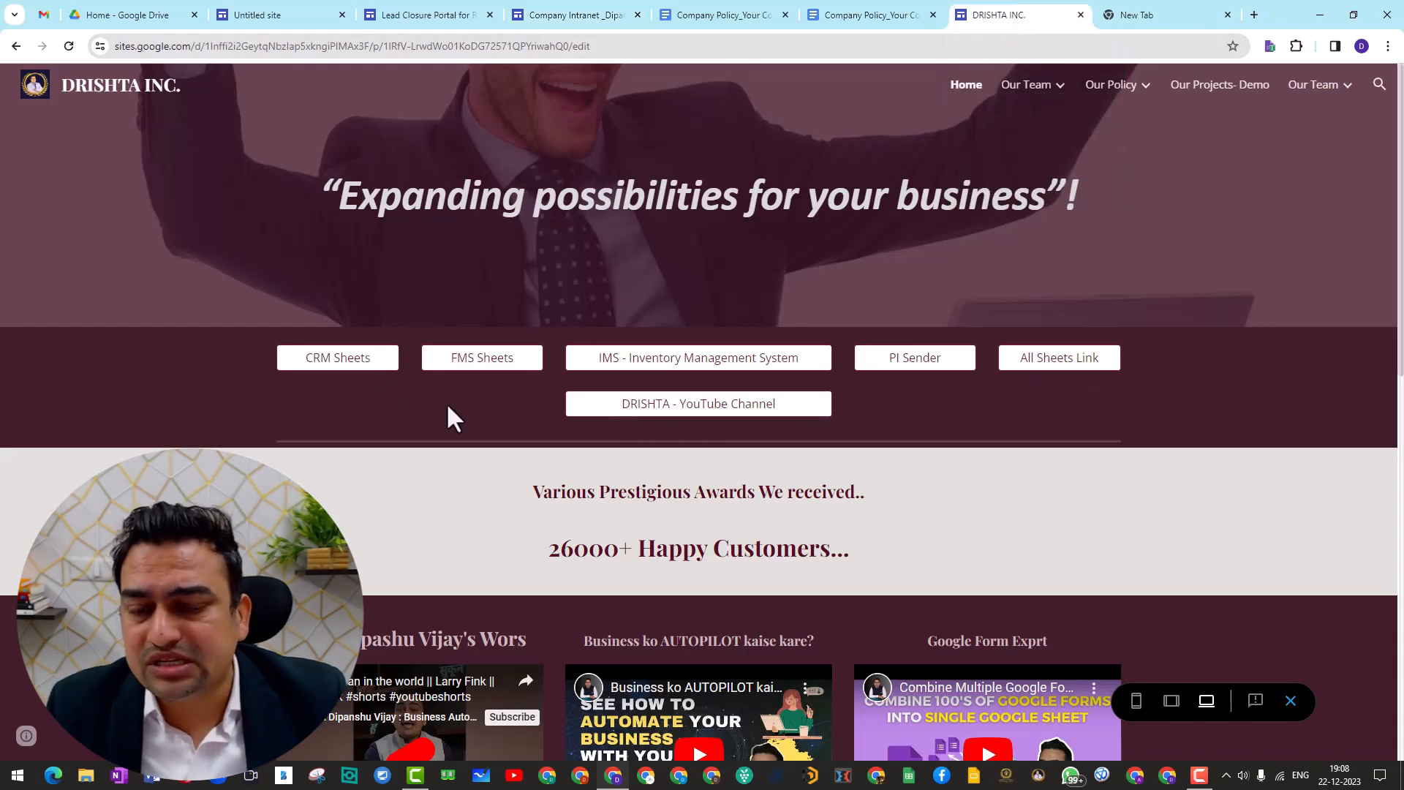
left_click(560, 19)
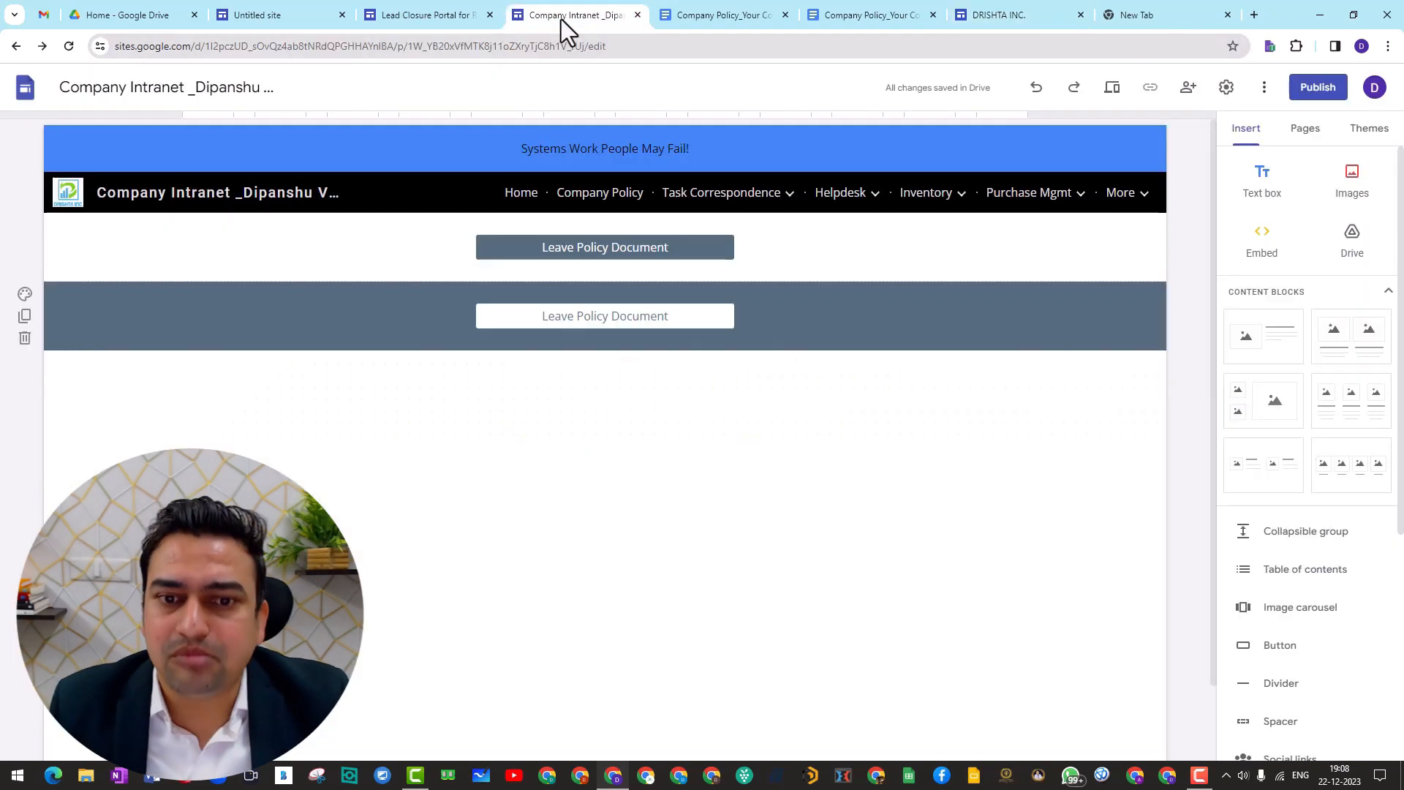
left_click(619, 323)
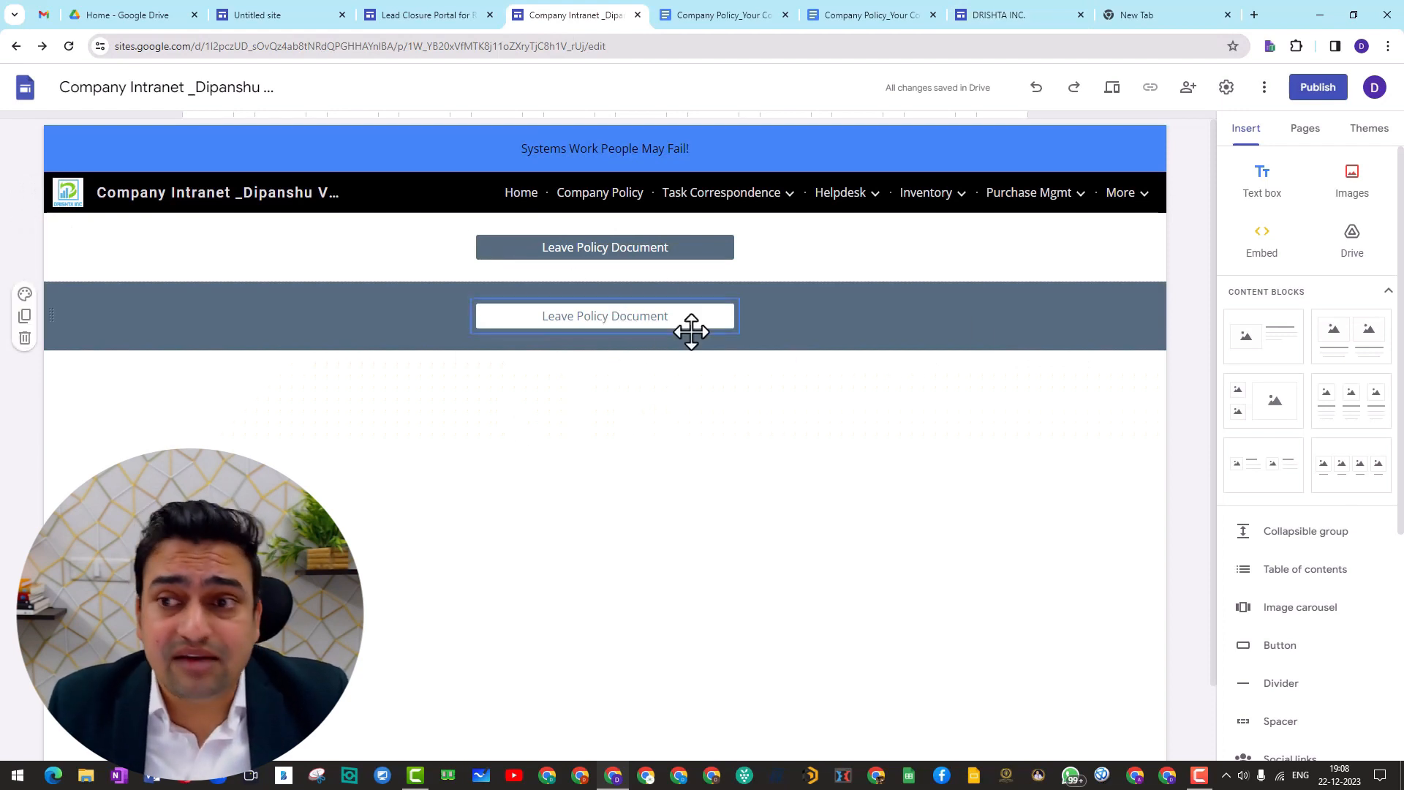
- Start a new link beside the learning & Development subpage under Company Policies and name it Holiday Calendar
left_click(1302, 136)
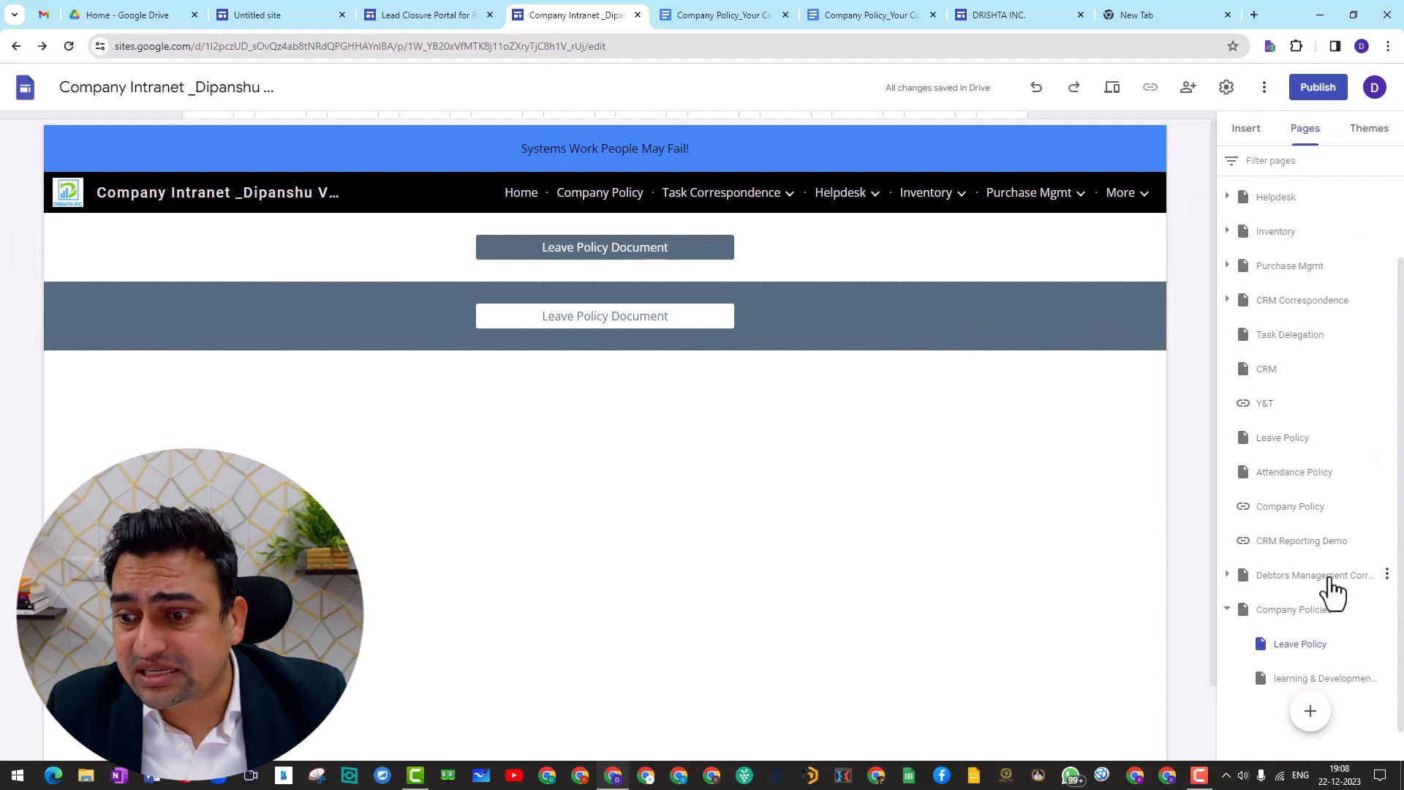
scroll(1367, 643, "down", 1)
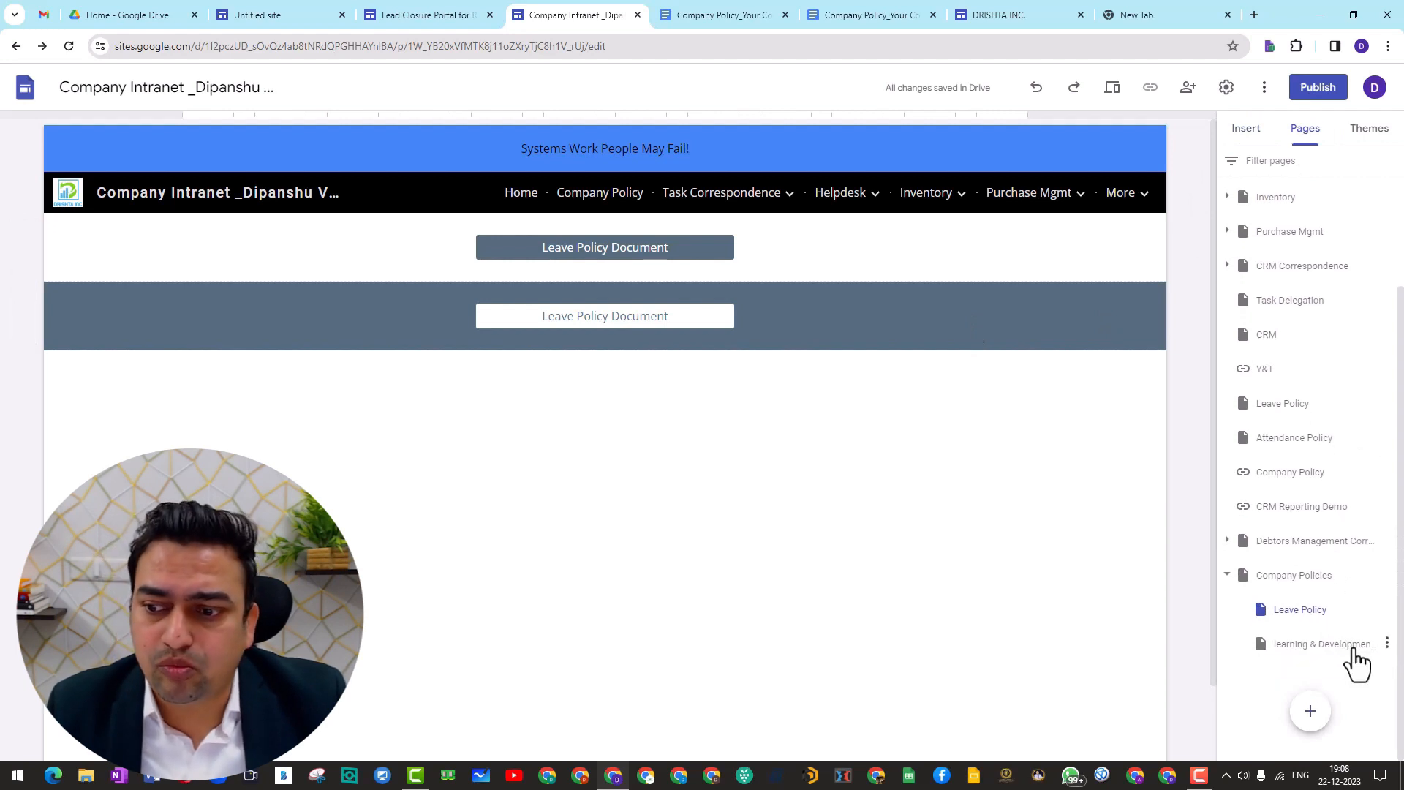
left_click(1353, 649)
mouse_move(1311, 720)
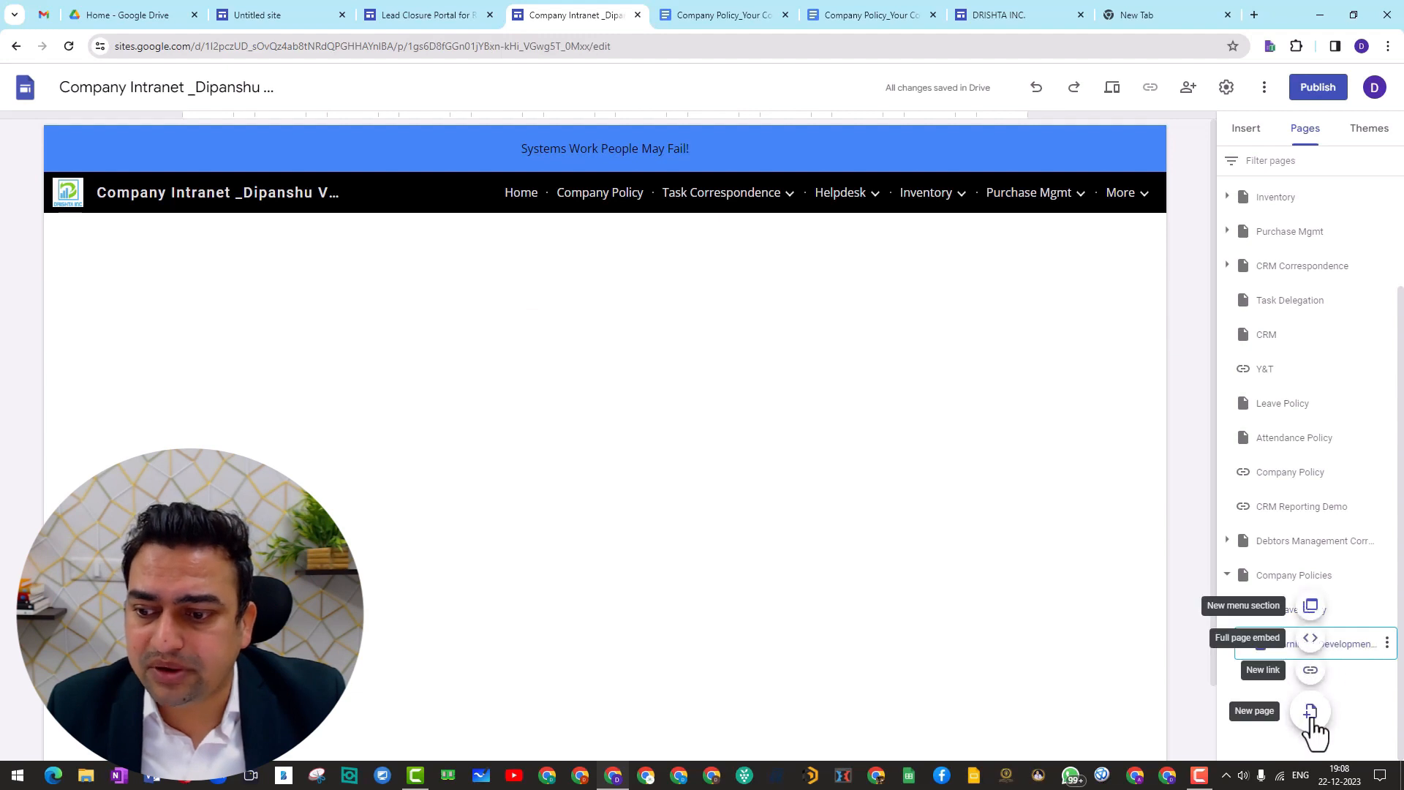
left_click(1309, 671)
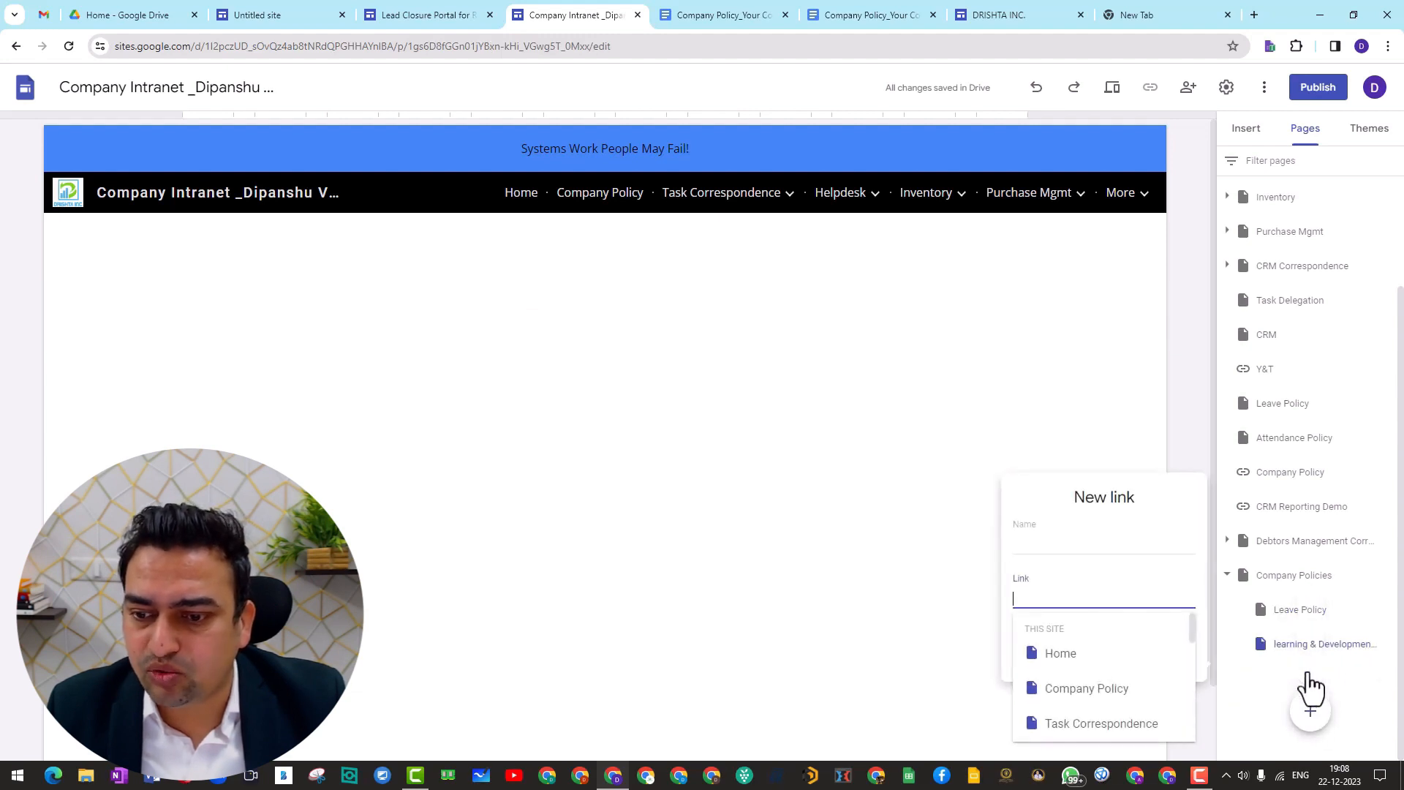
left_click(1034, 542)
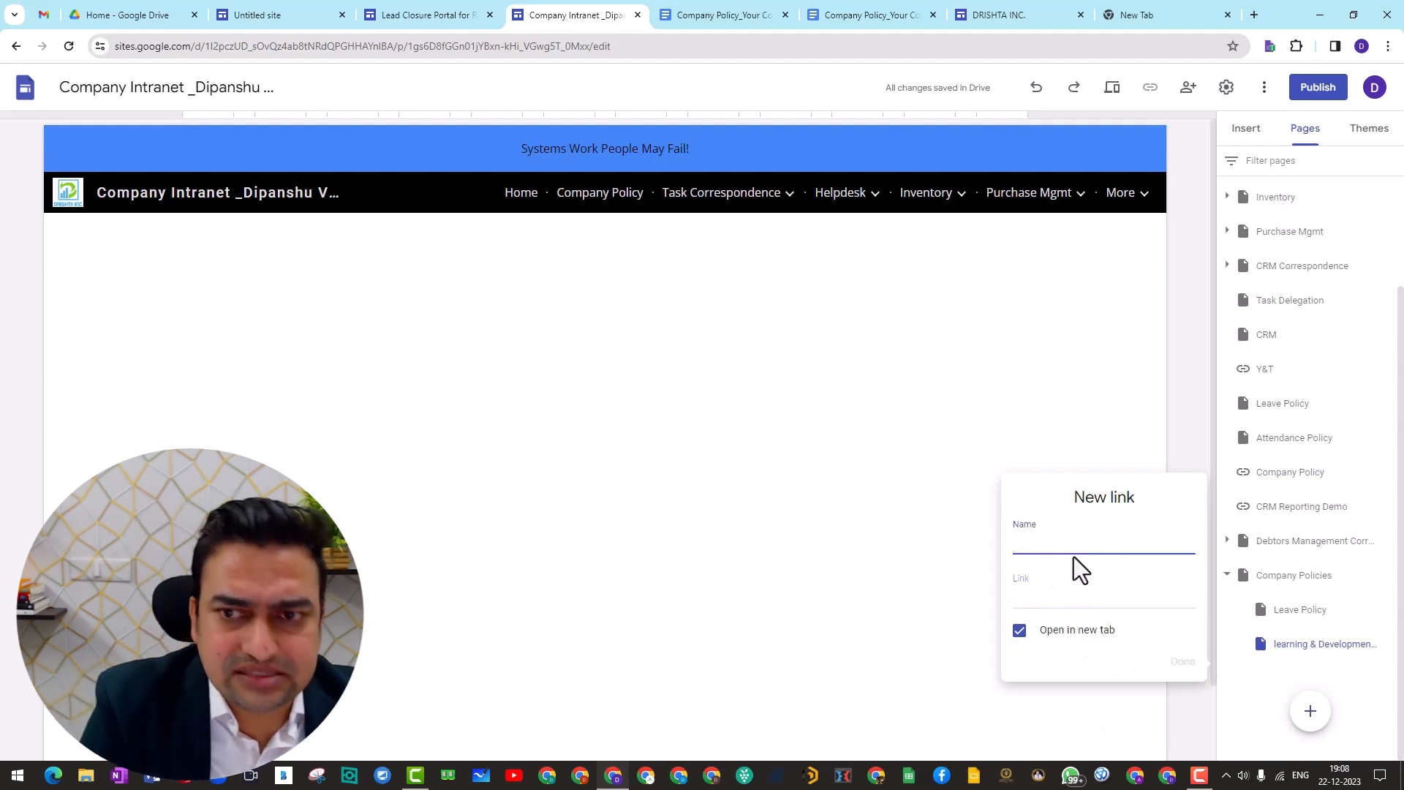
type("Holid")
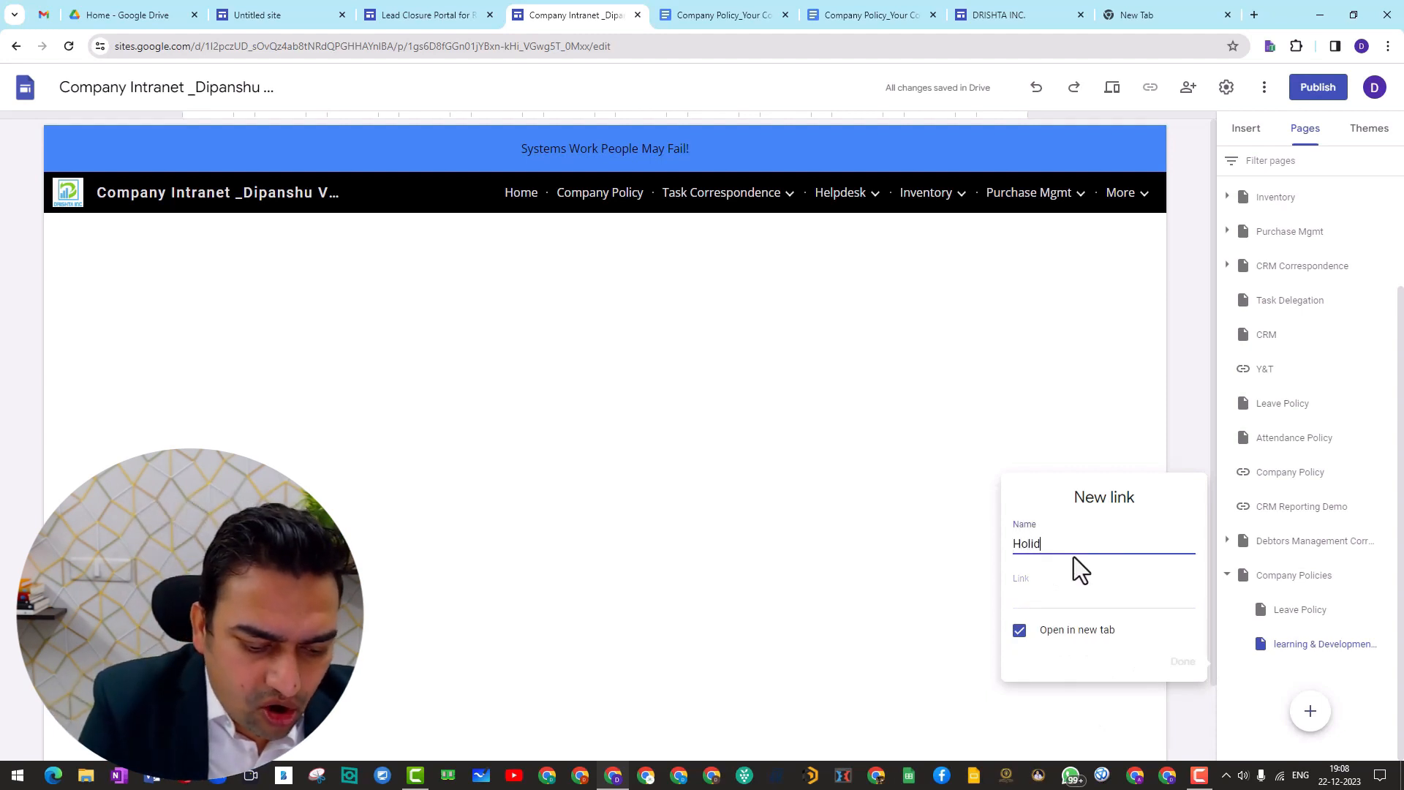
type("ay Calendar")
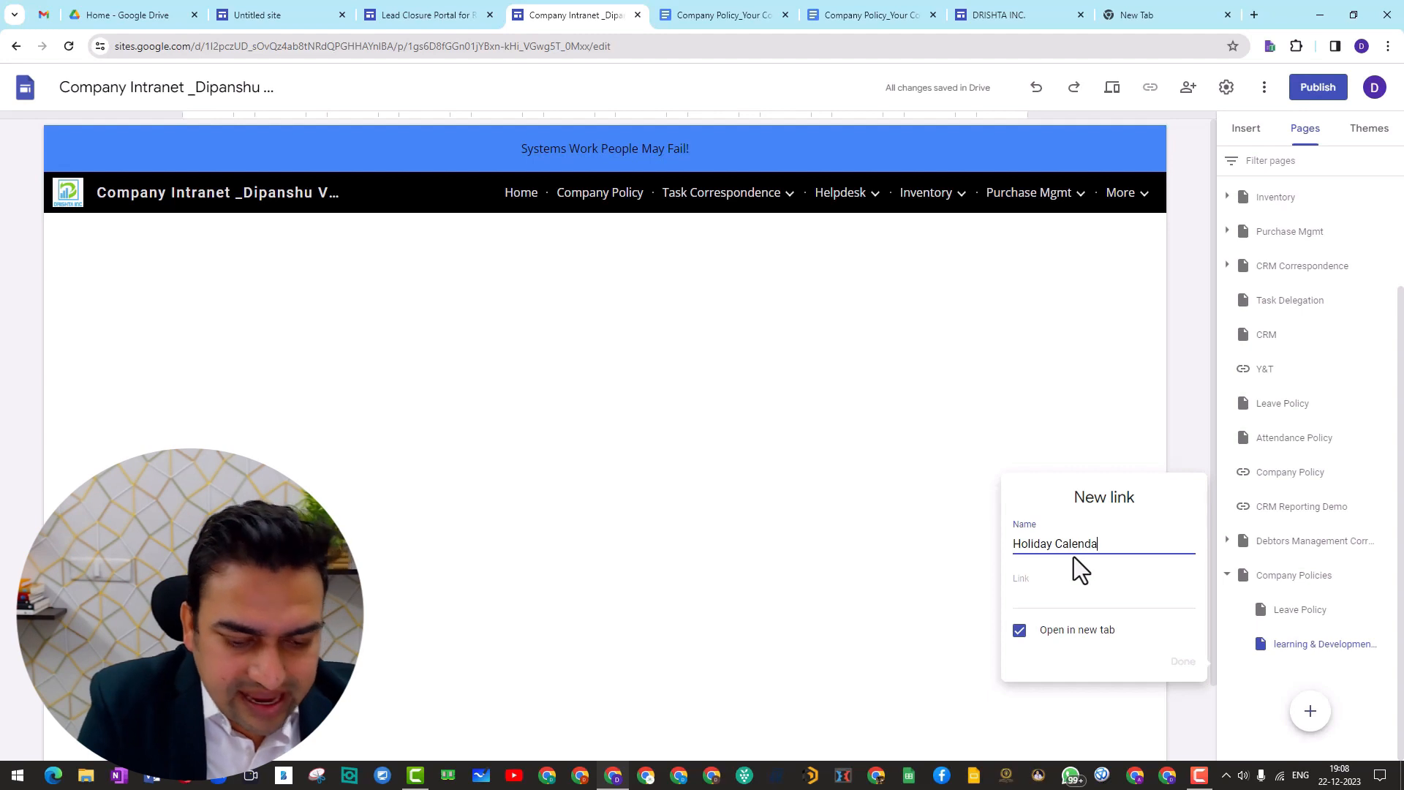
- Point the Holiday Calendar link to the copied Google Docs document URL, keep it opening in a new tab, and create it
left_click(1057, 598)
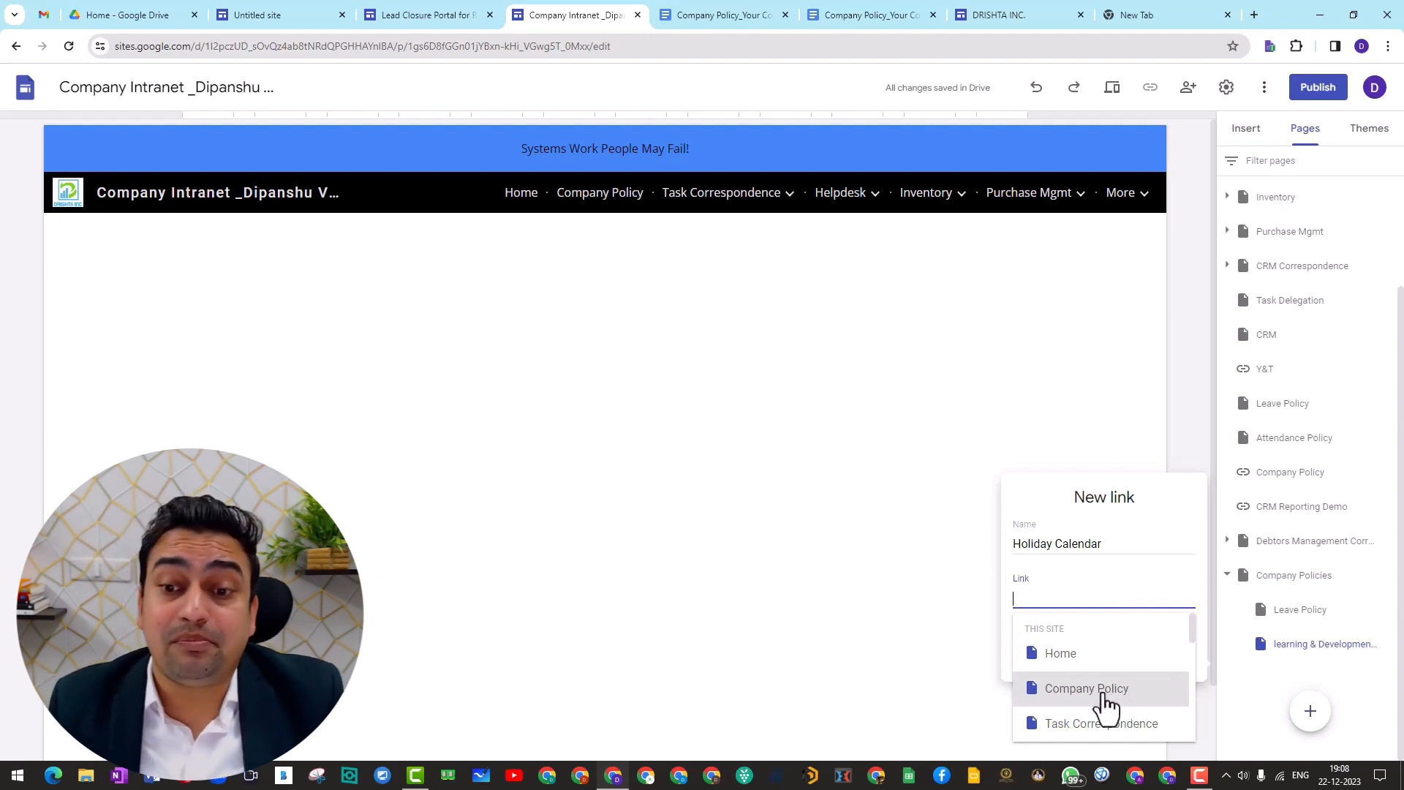
left_click(1069, 591)
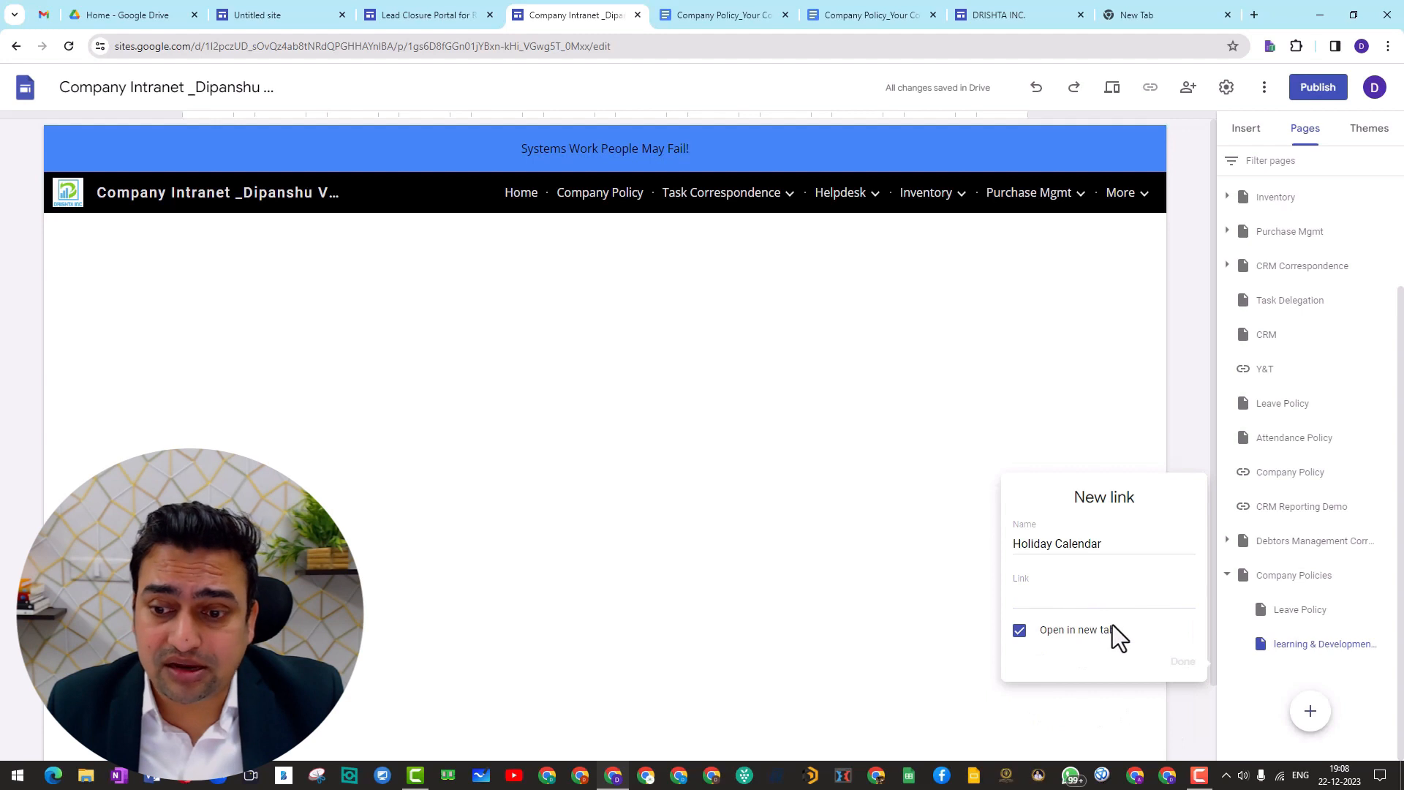
left_click(1064, 596)
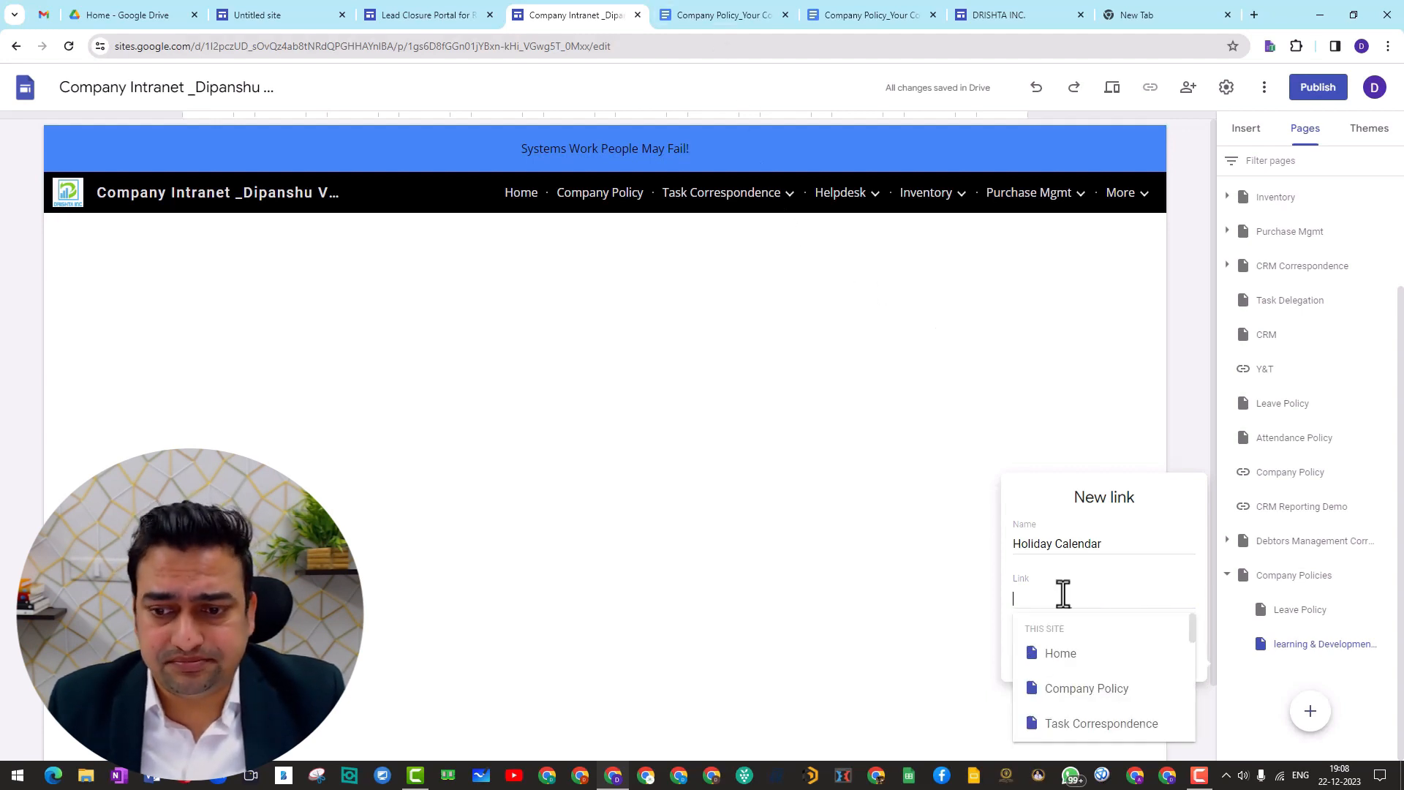
key("ctrl+v")
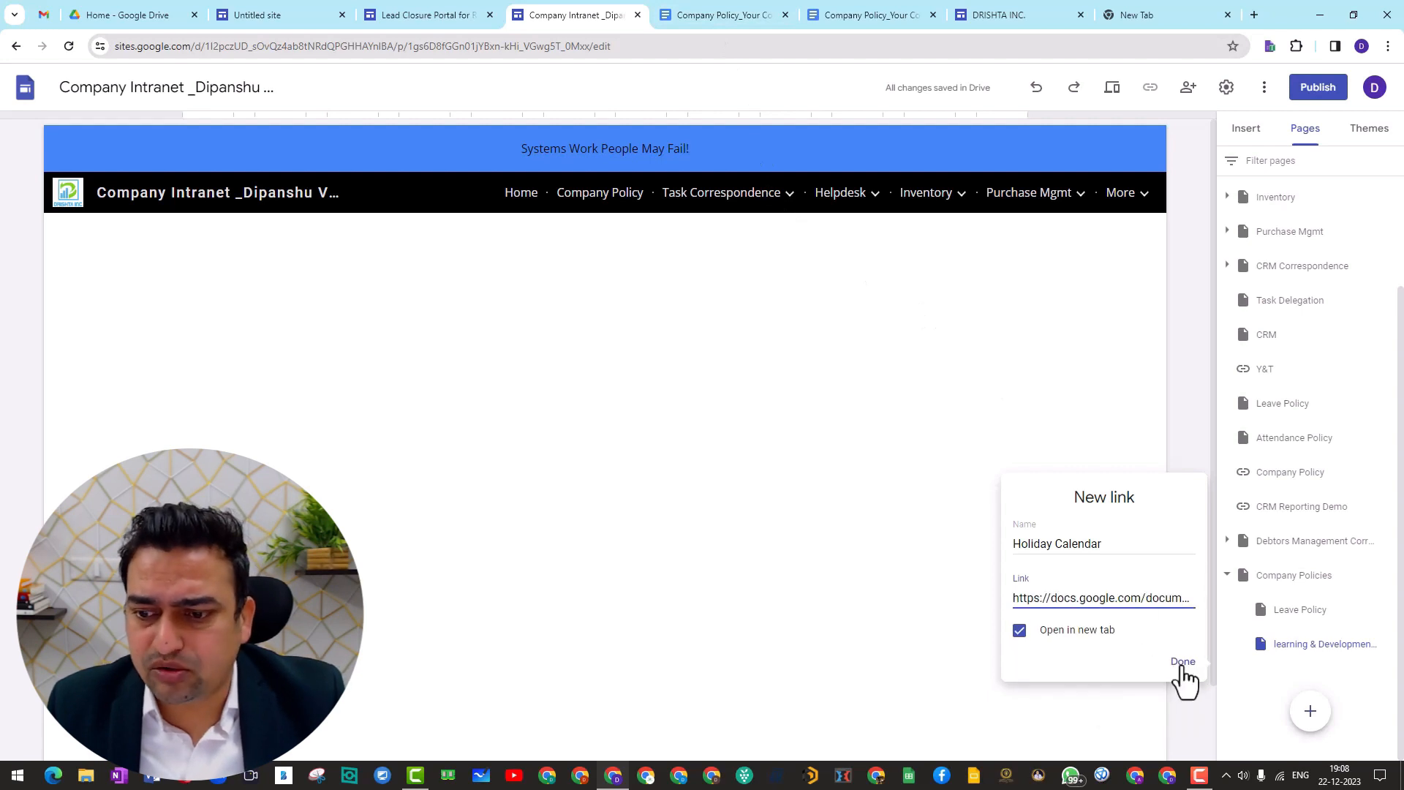
left_click(1174, 664)
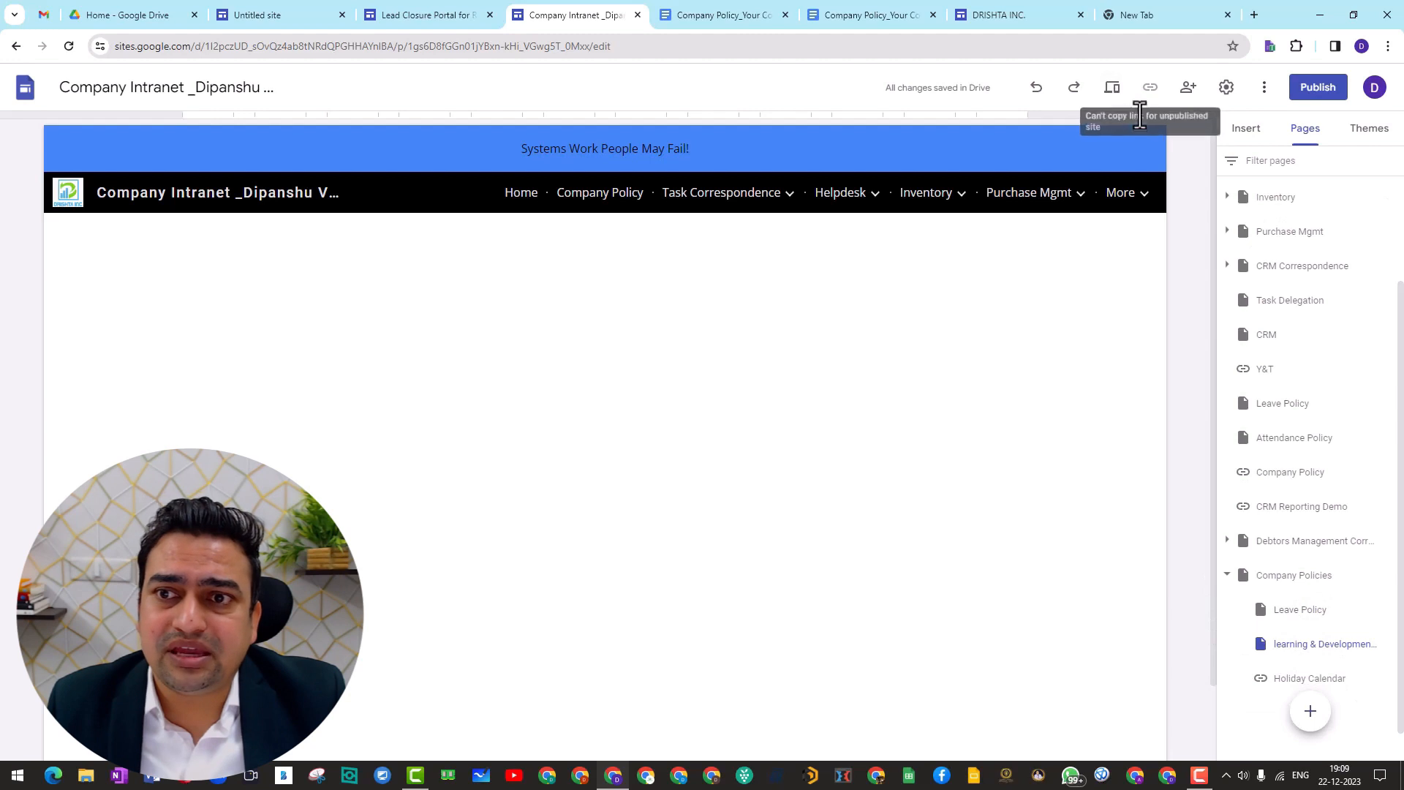
- Preview the site, test the Holiday Calendar link under Company Policies, and return to editing
left_click(1113, 92)
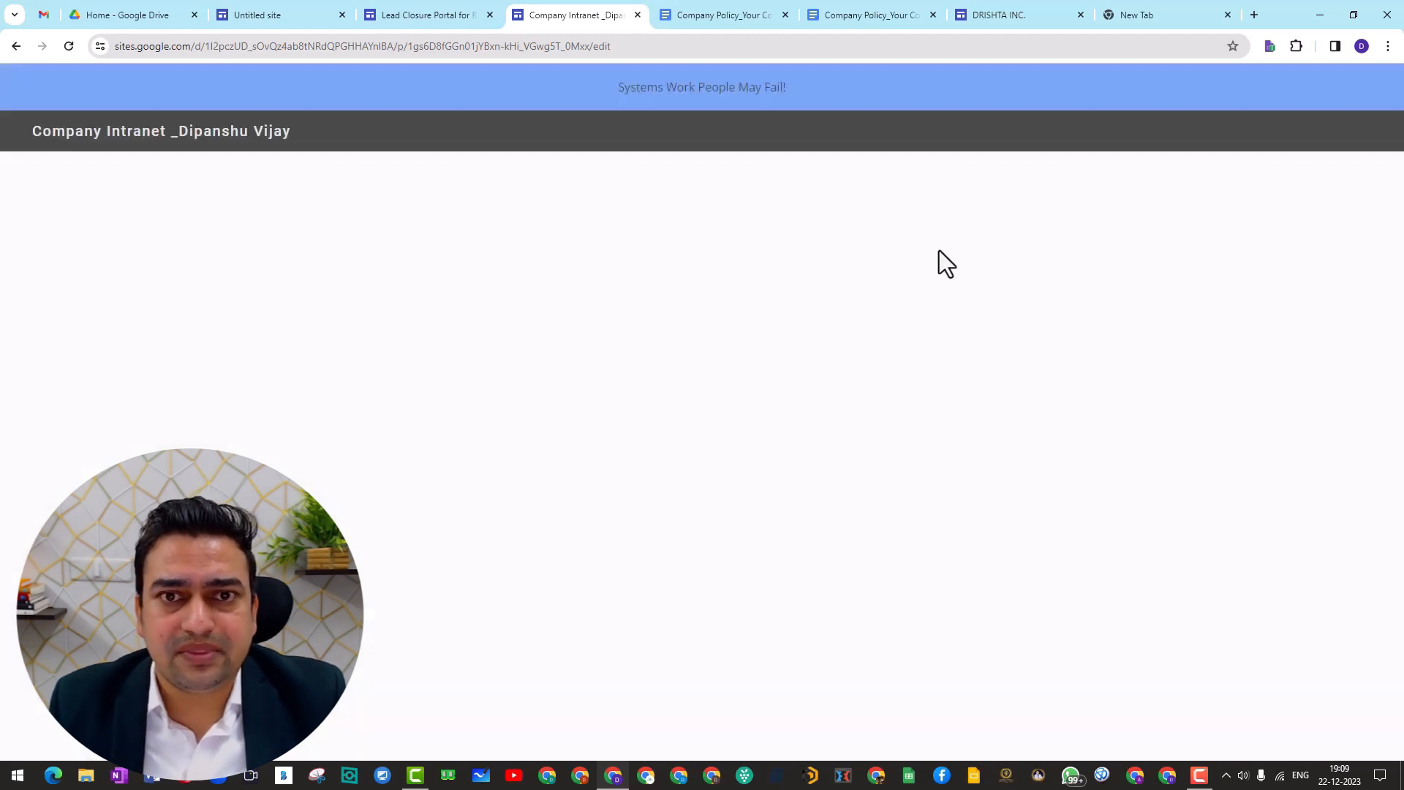
left_click(1355, 136)
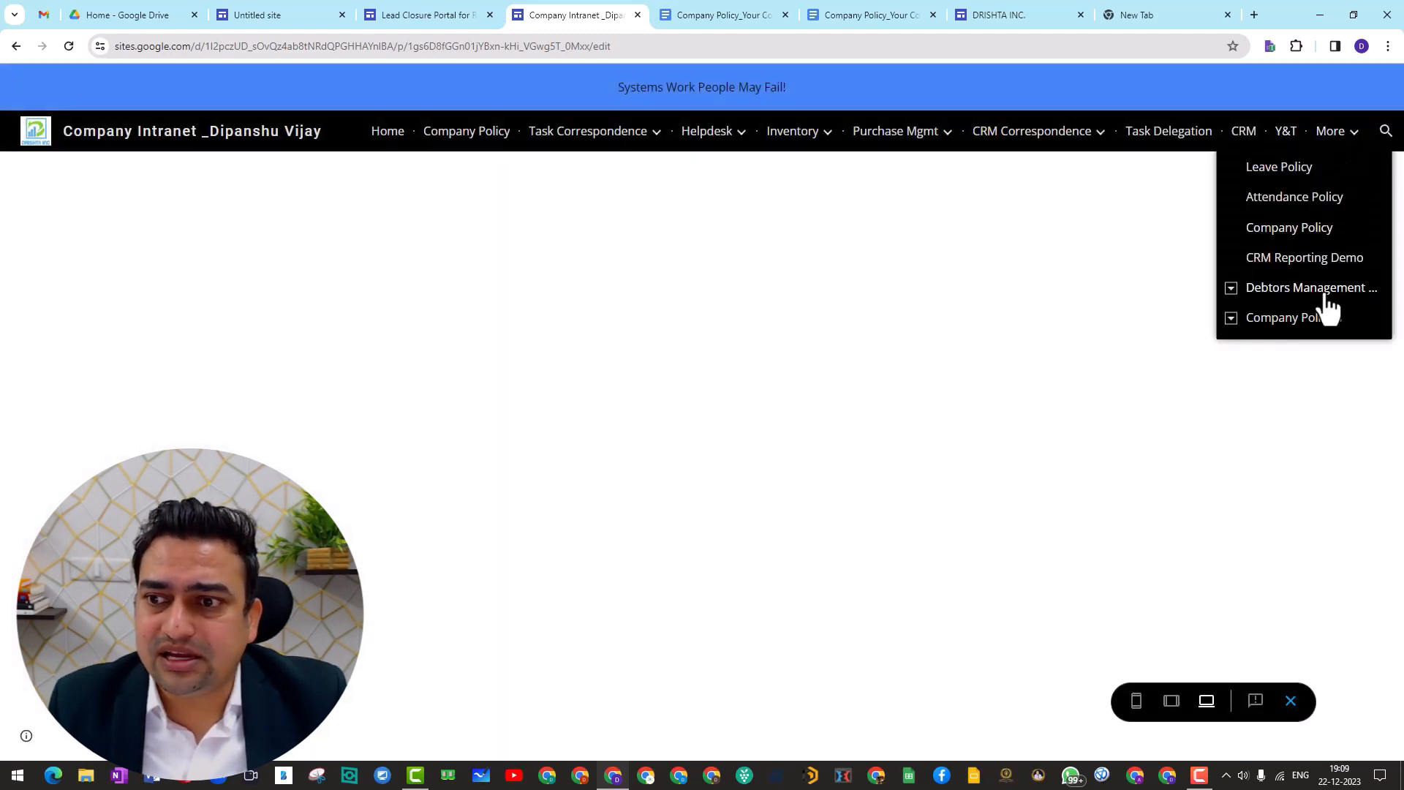
left_click(1231, 318)
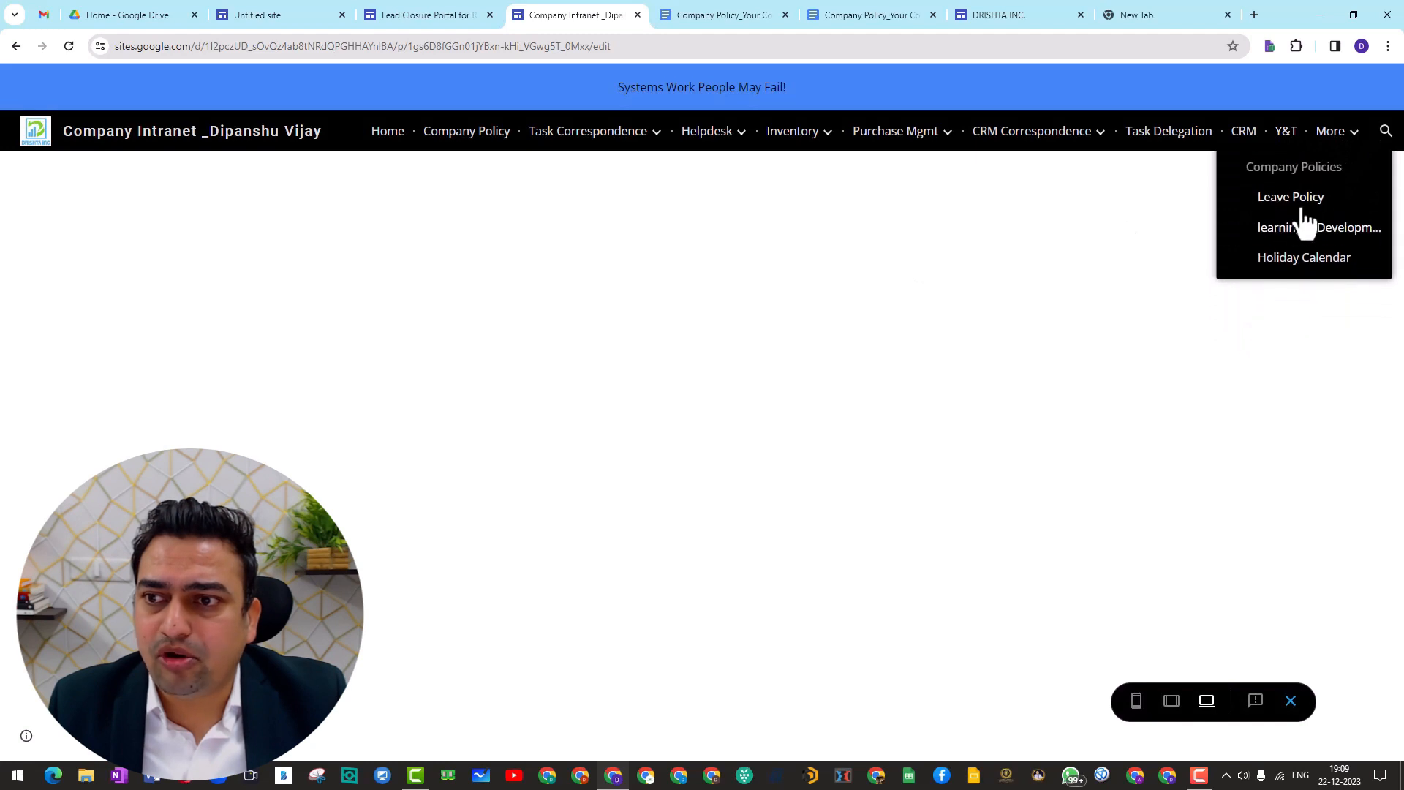
left_click(1297, 262)
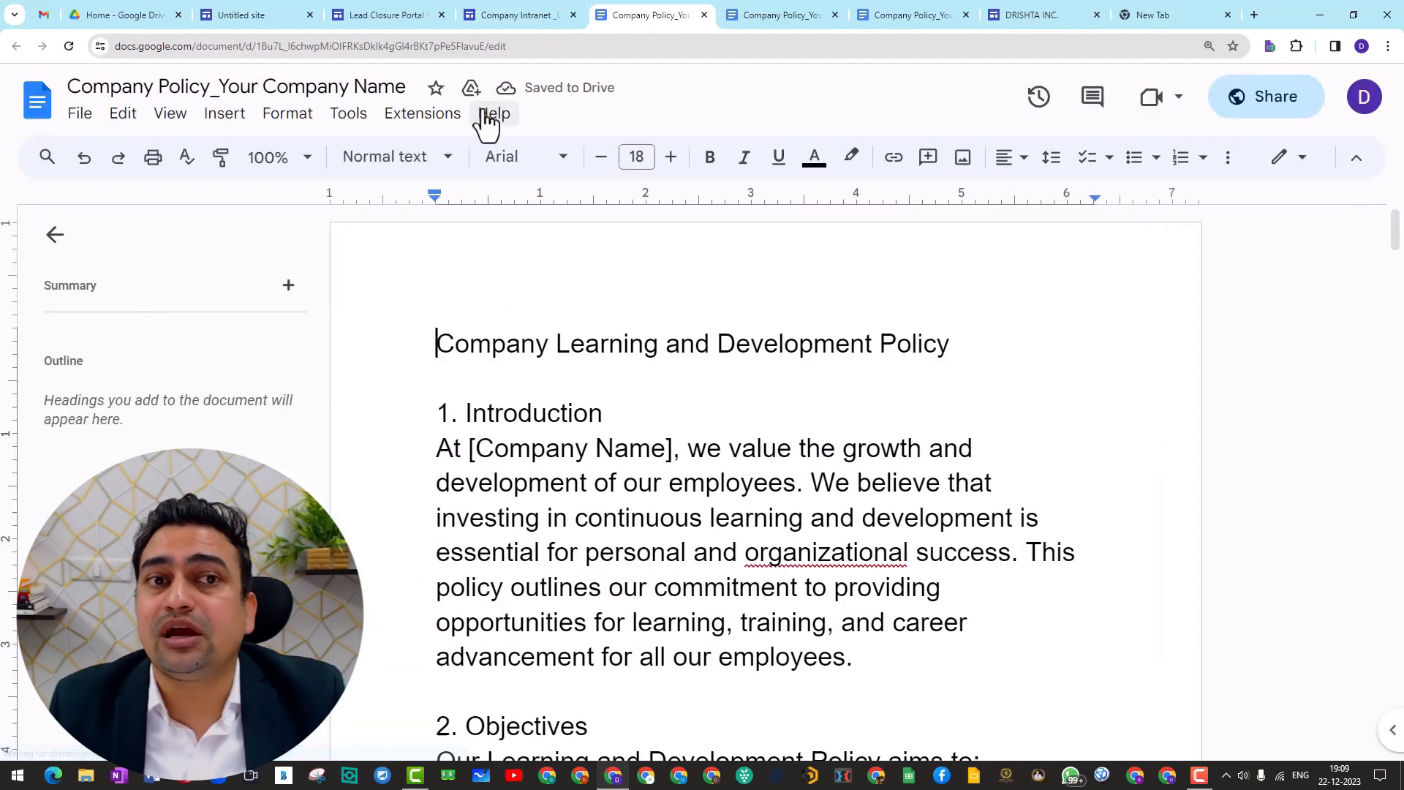
left_click(515, 15)
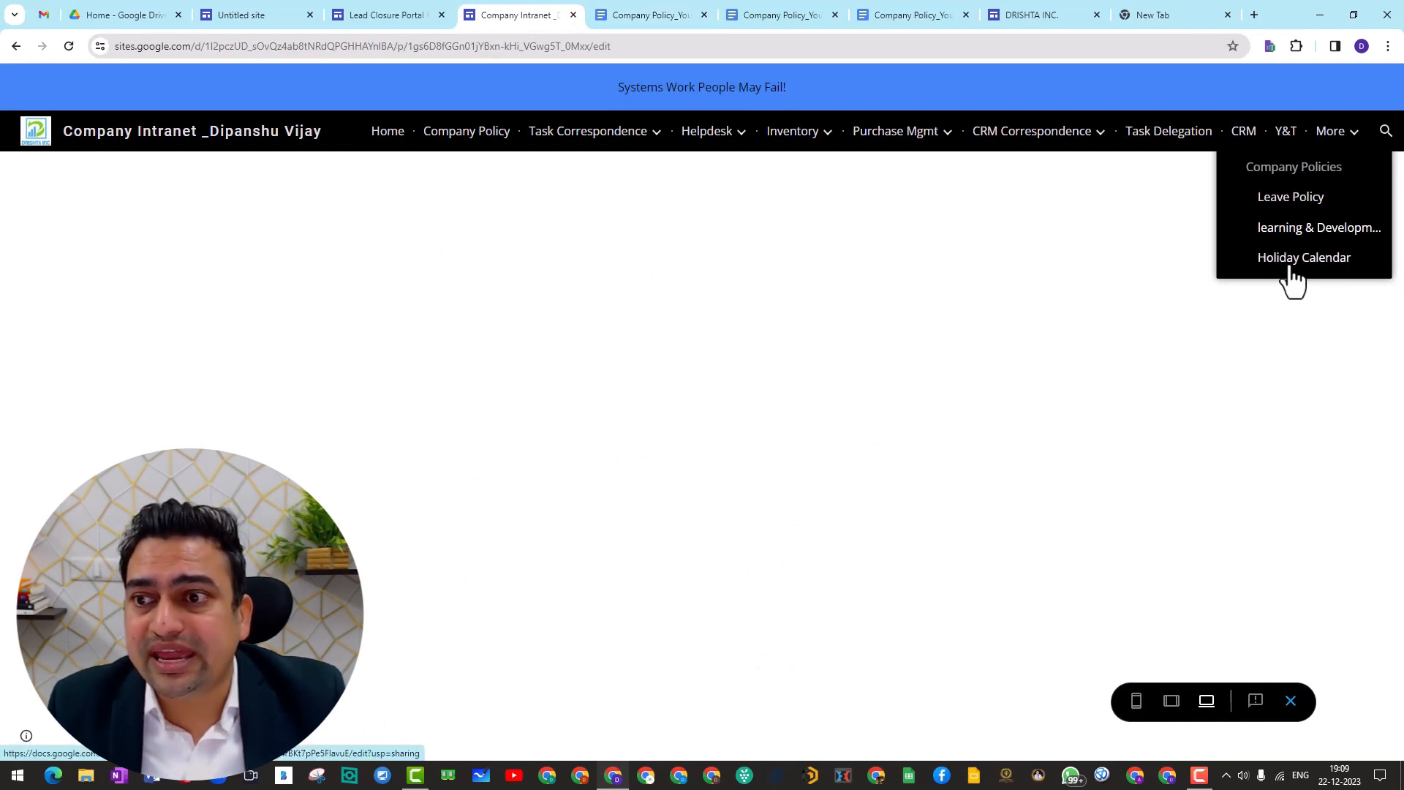
left_click(1291, 700)
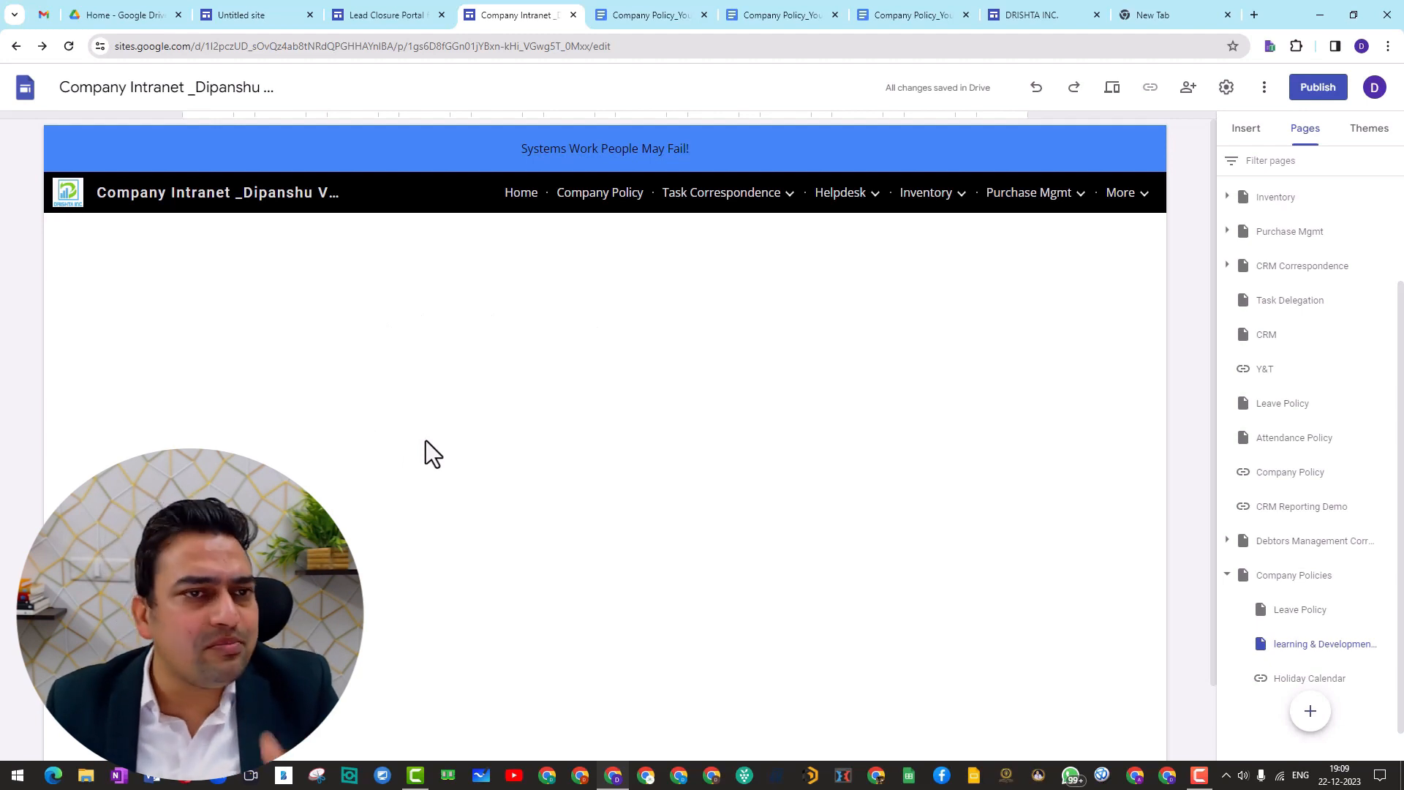
- Review the Lead Closure Portal site as an example and return to the company intranet site
left_click(391, 17)
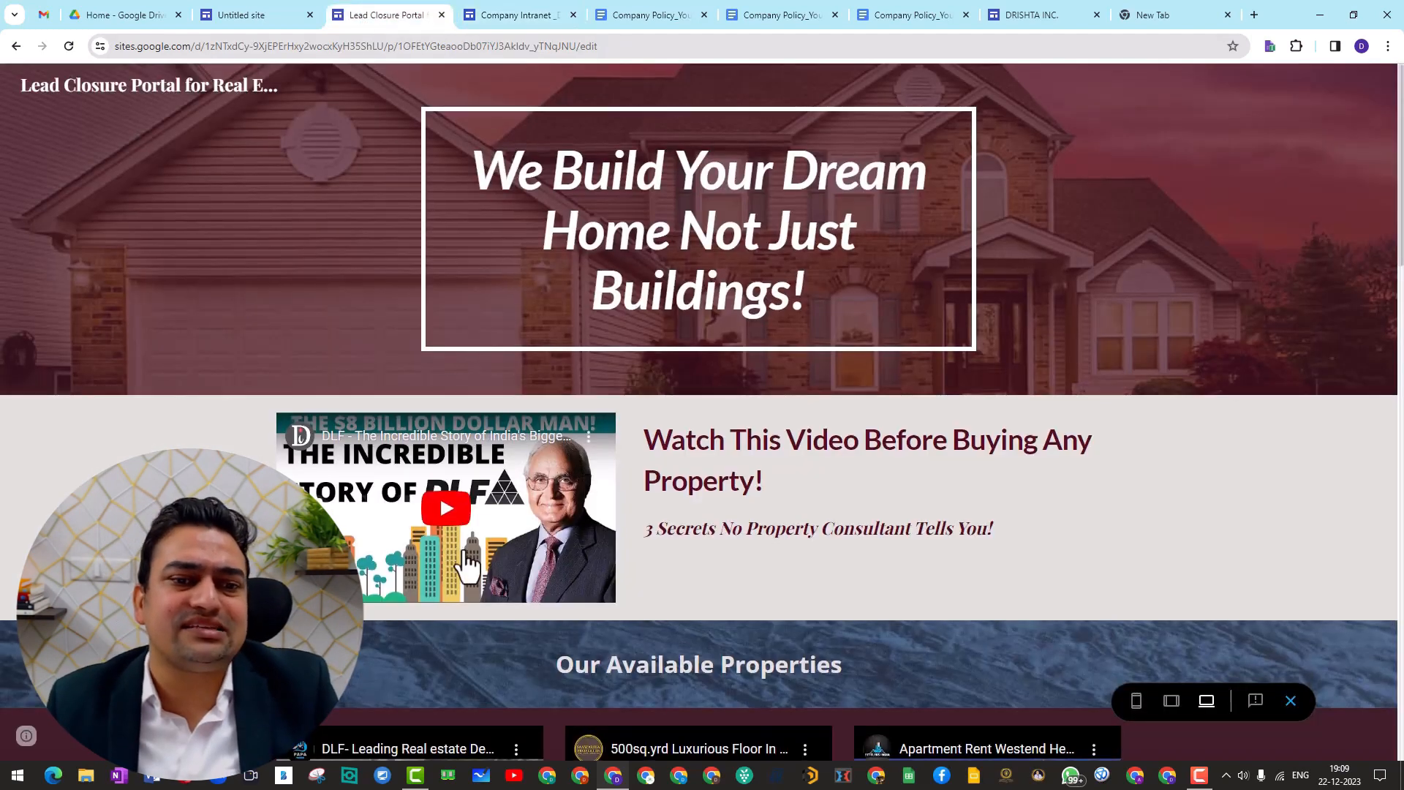
scroll(465, 567, "down", 8)
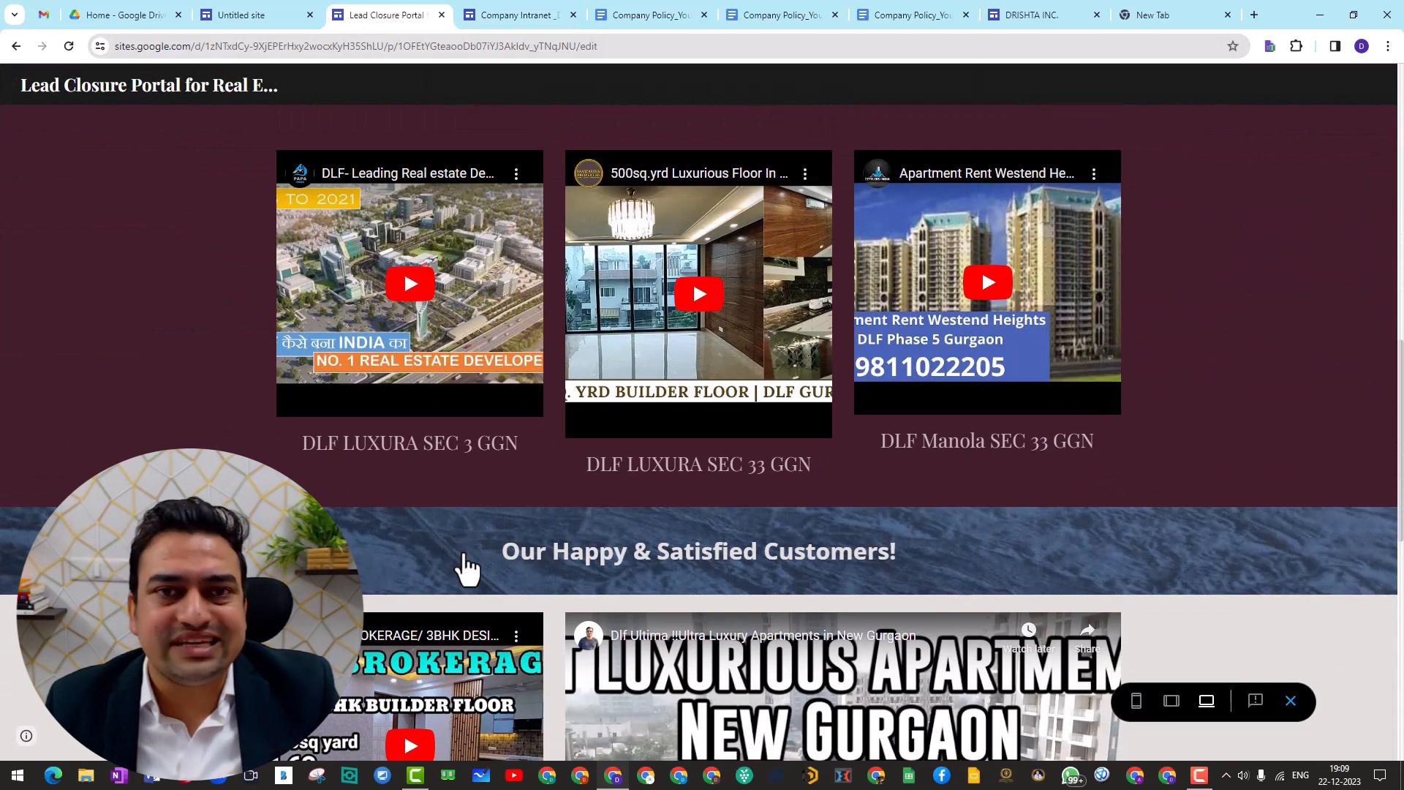
scroll(465, 568, "up", 8)
left_click(520, 9)
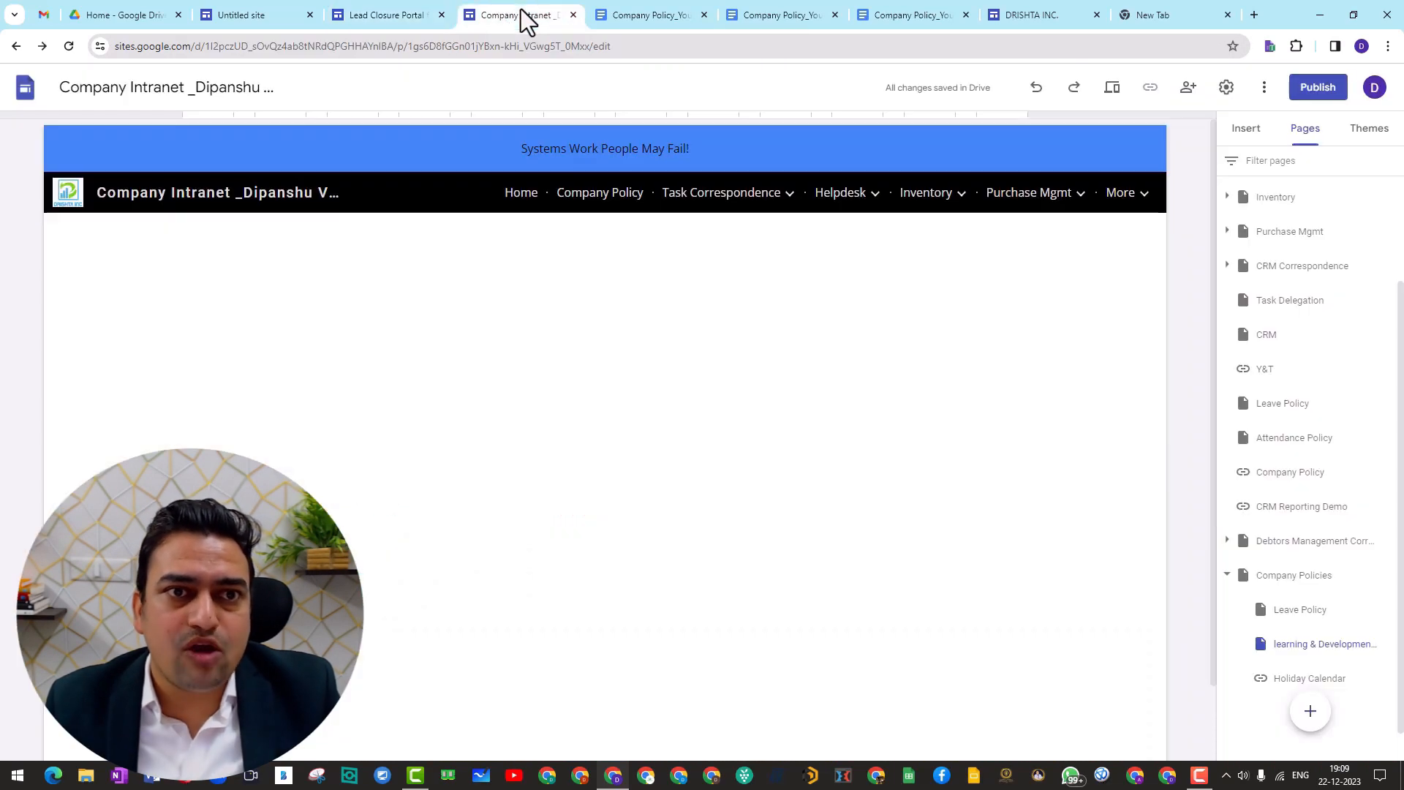
- Examine the intranet's navigation submenus and page-adding options, and review the Home page down to its Company Policies button
mouse_move(731, 201)
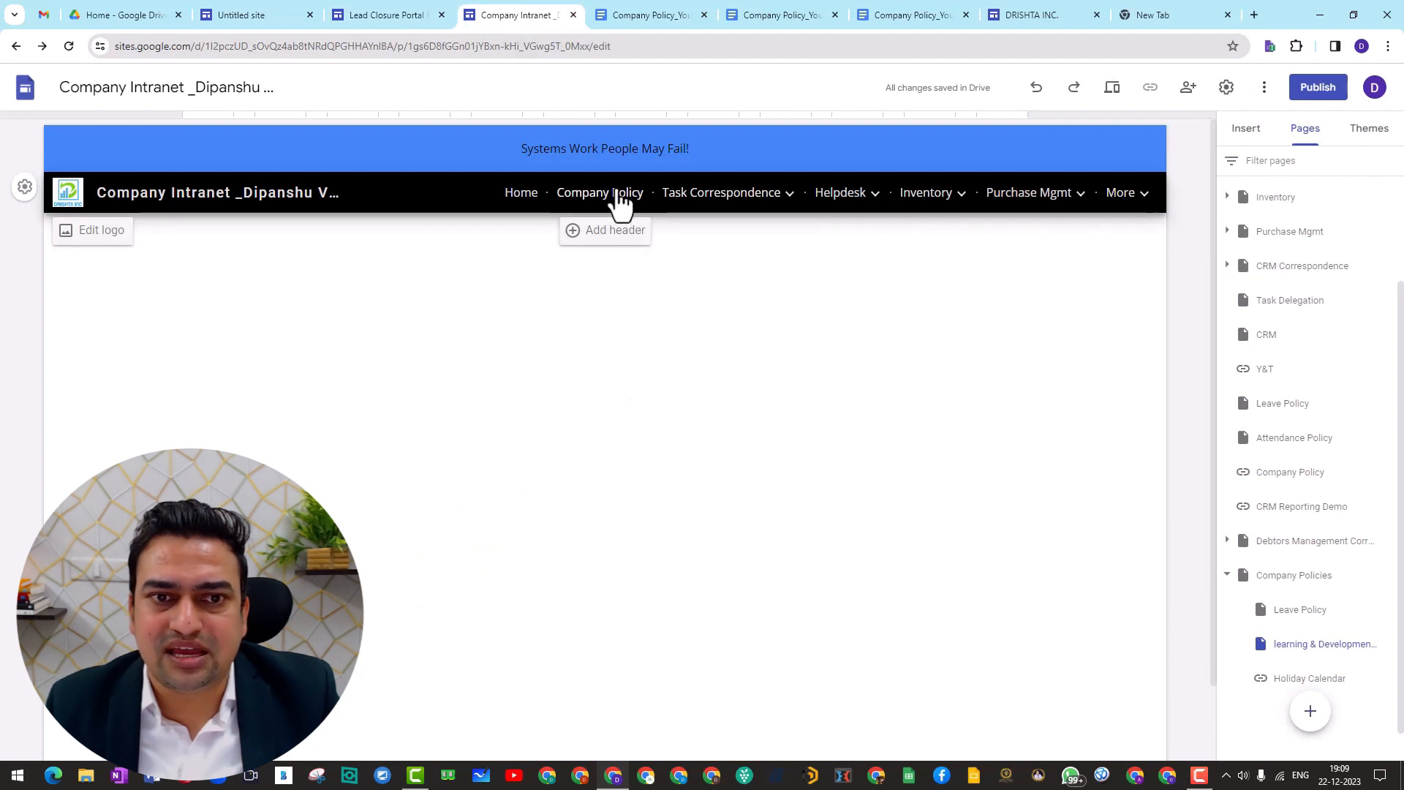
mouse_move(863, 199)
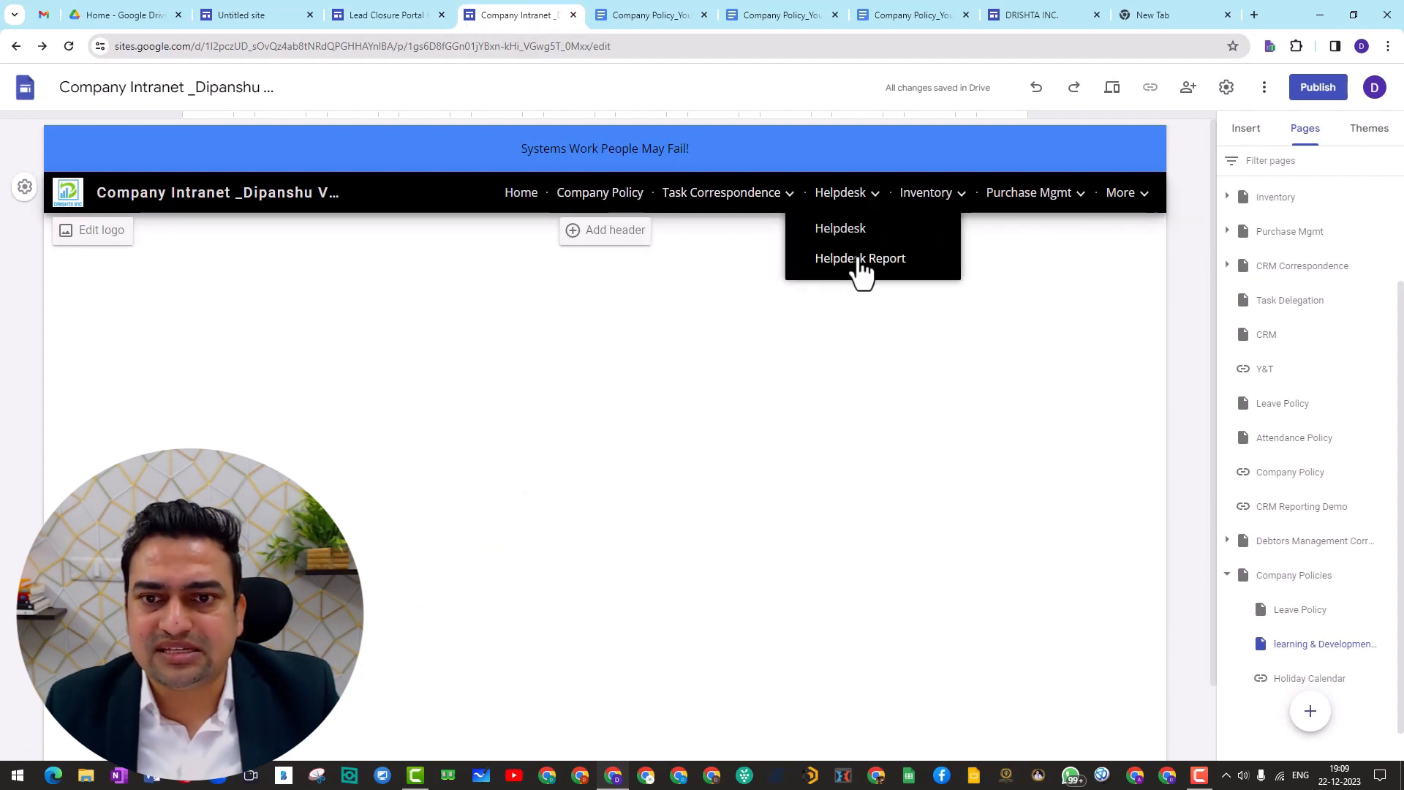
mouse_move(1140, 210)
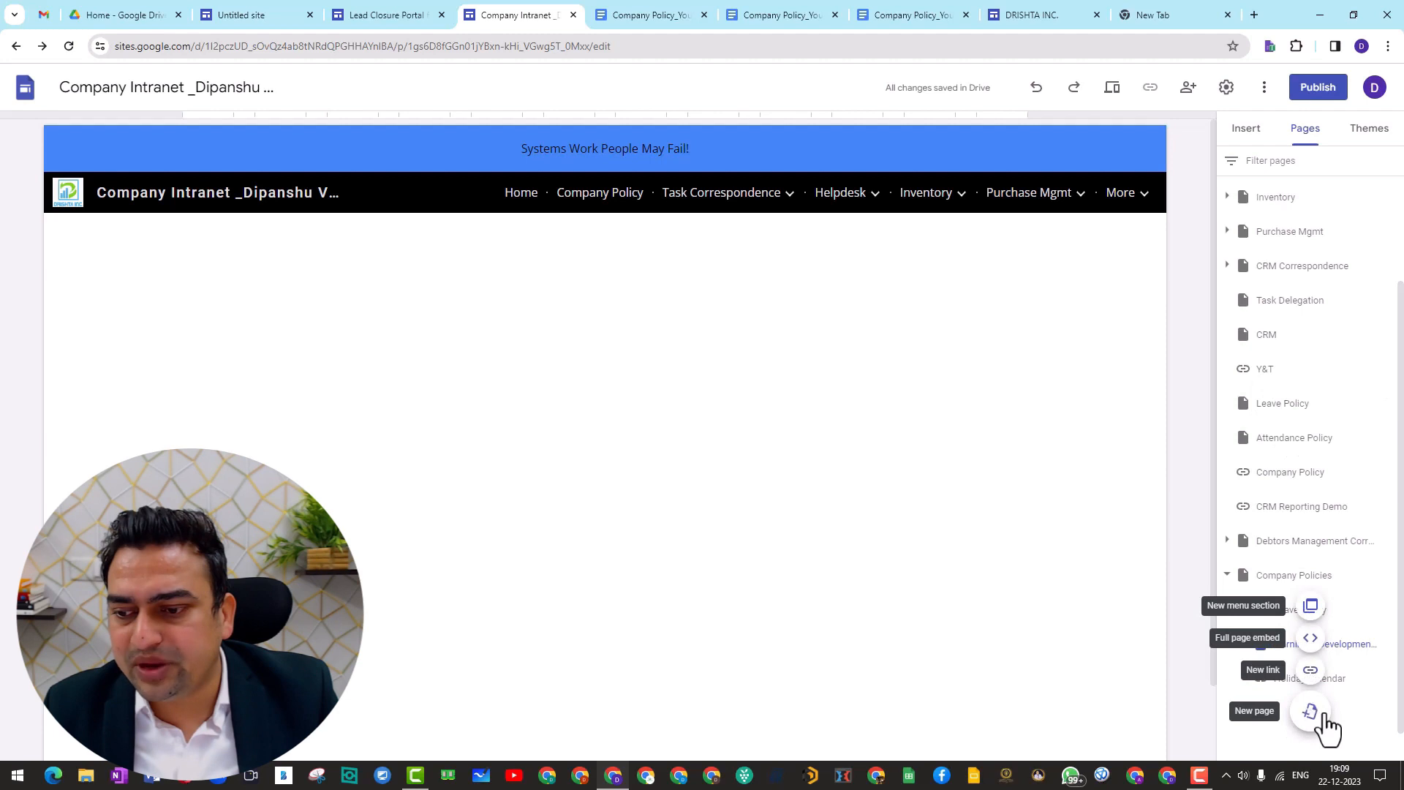
mouse_move(1306, 707)
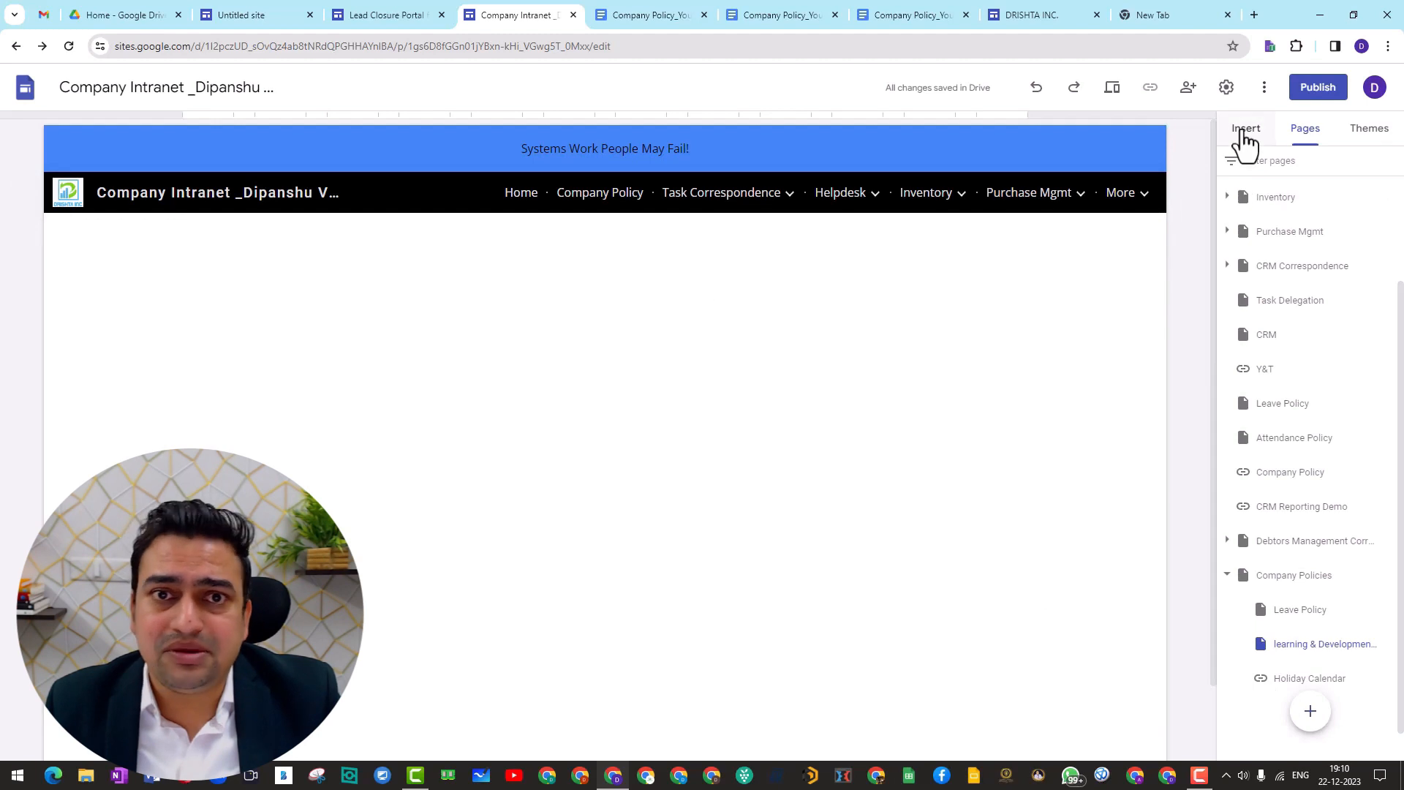
left_click(517, 201)
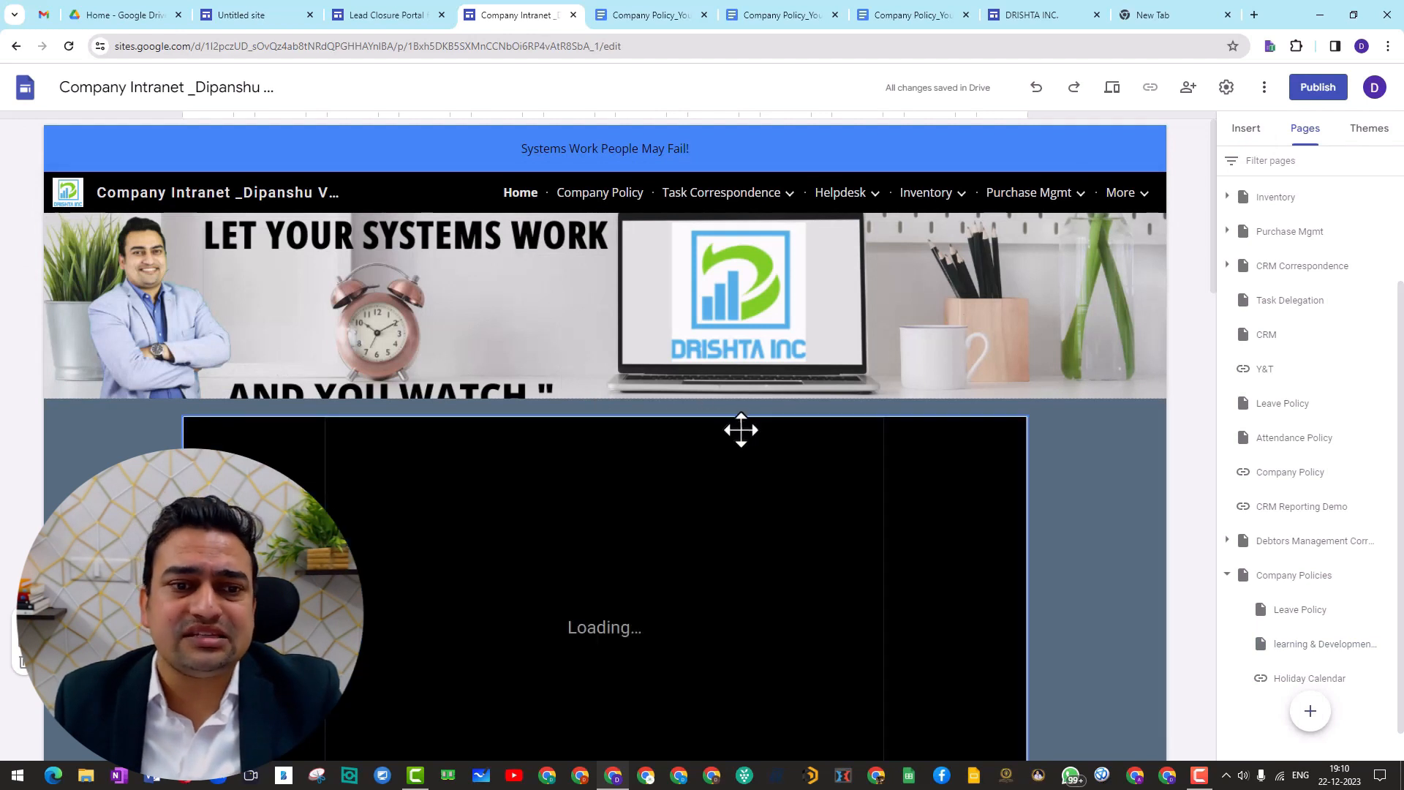
scroll(741, 430, "down", 4)
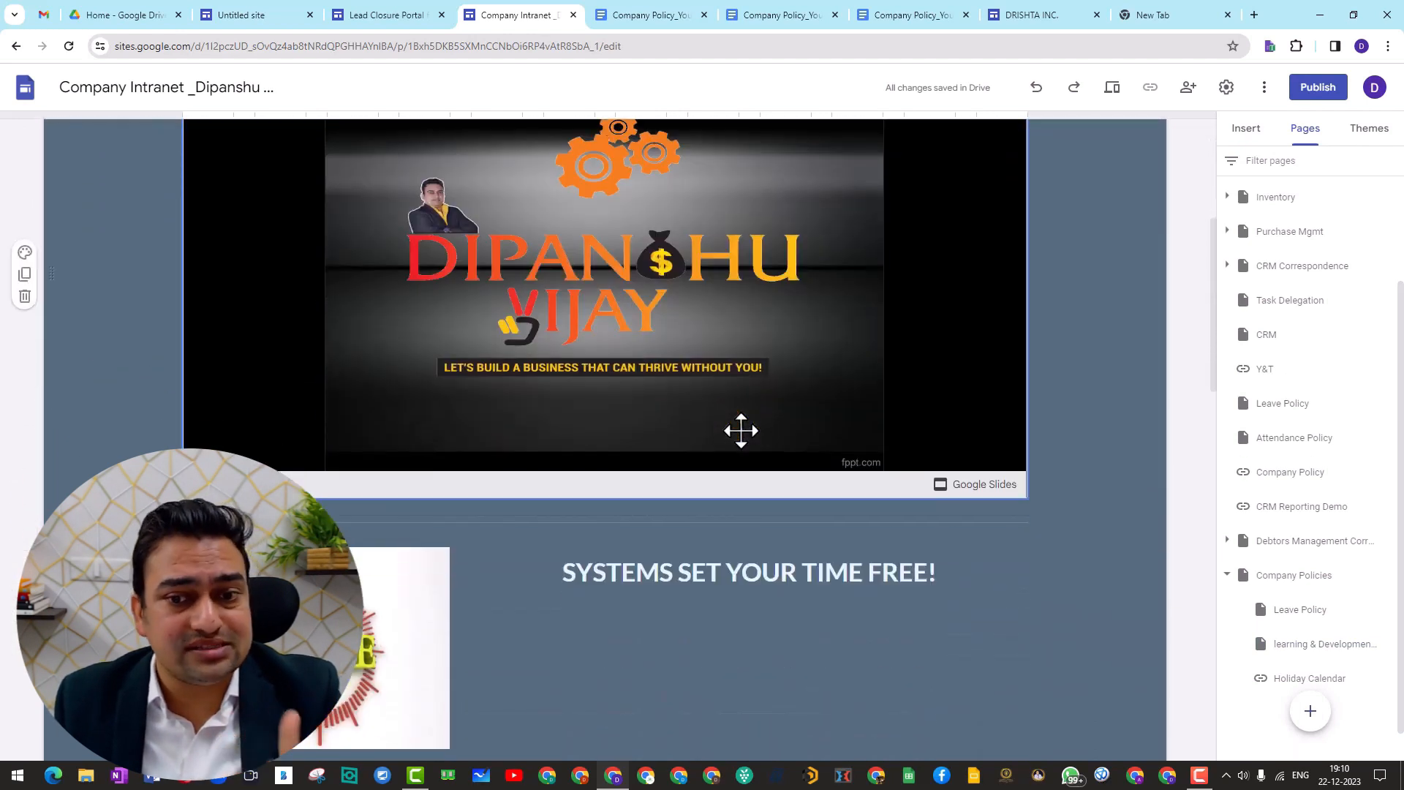
scroll(741, 430, "down", 10)
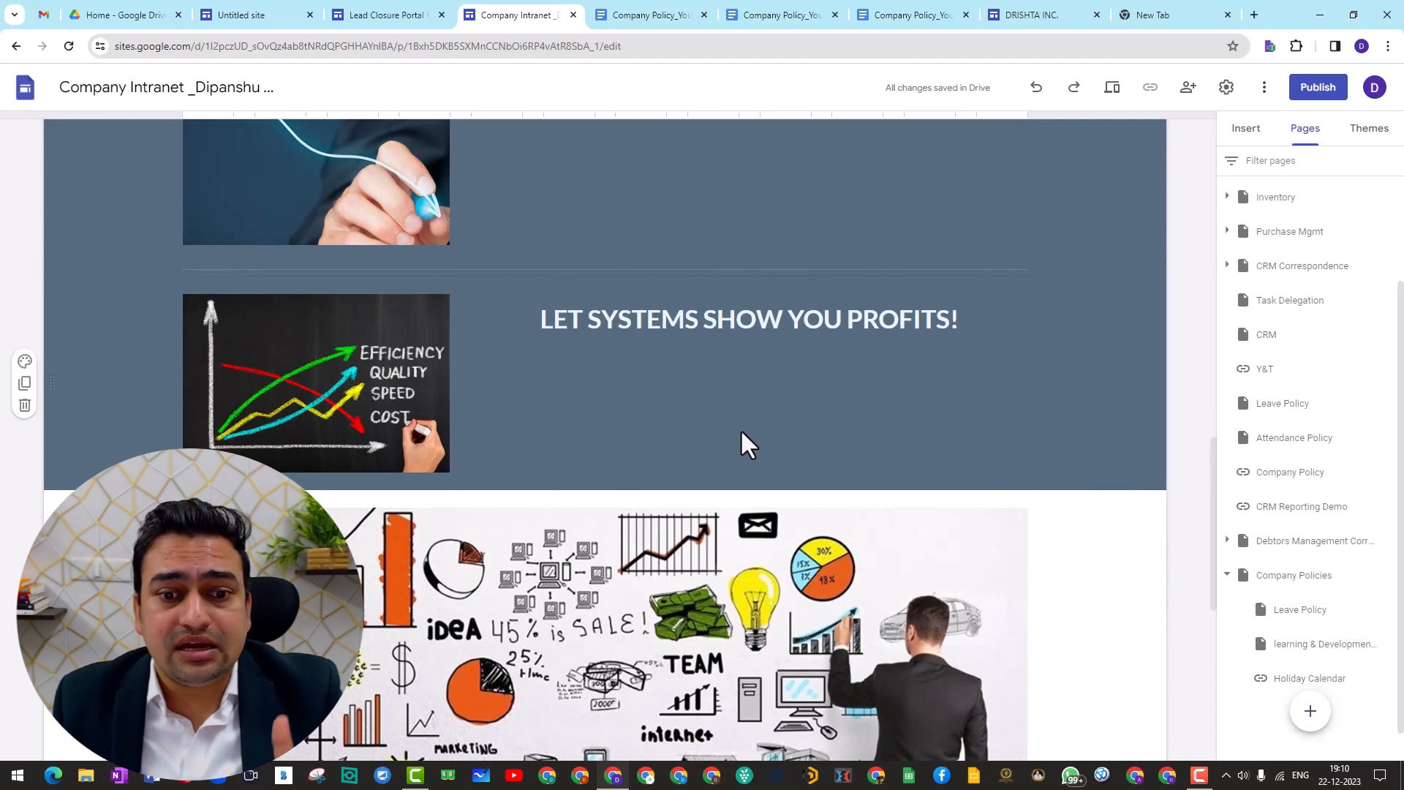
scroll(741, 430, "down", 6)
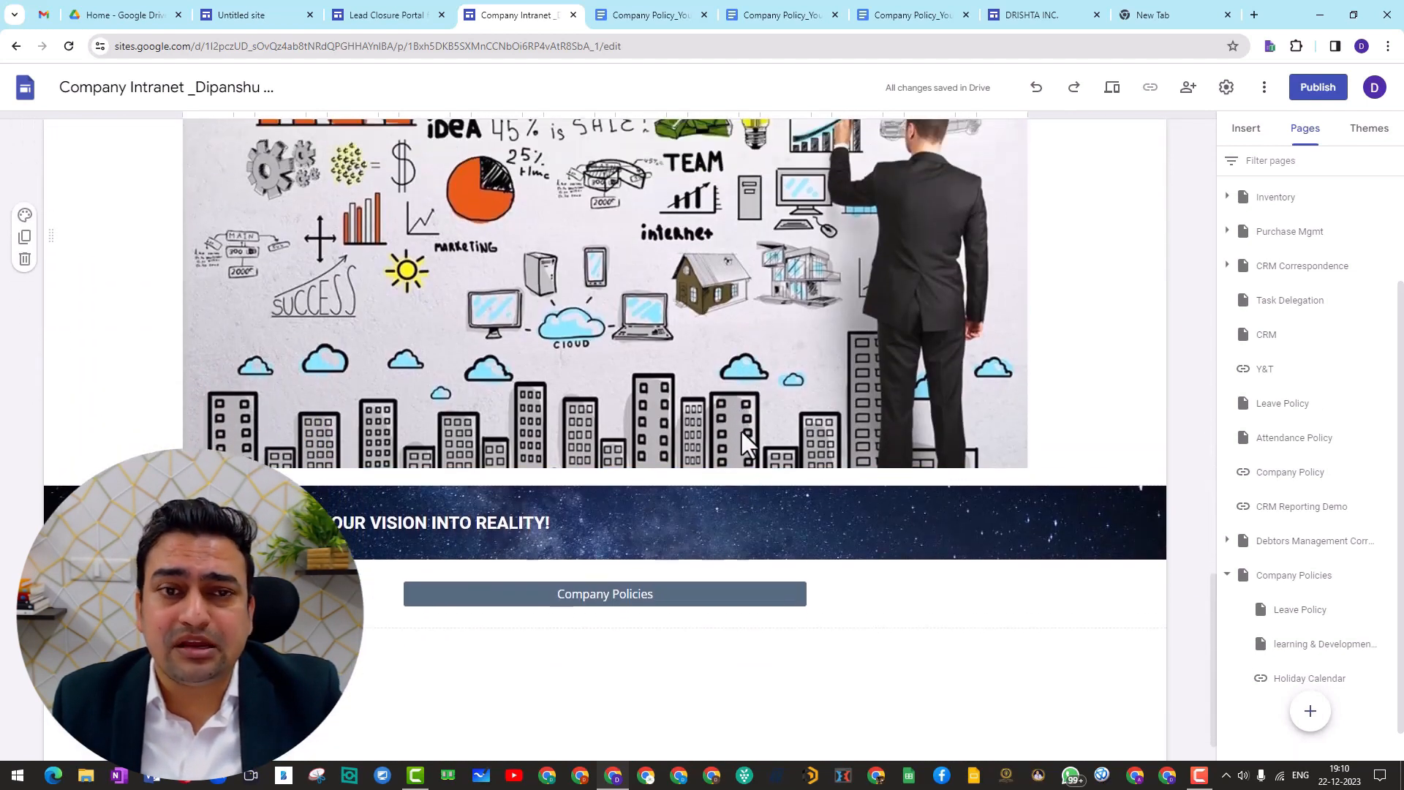
scroll(742, 431, "up", 20)
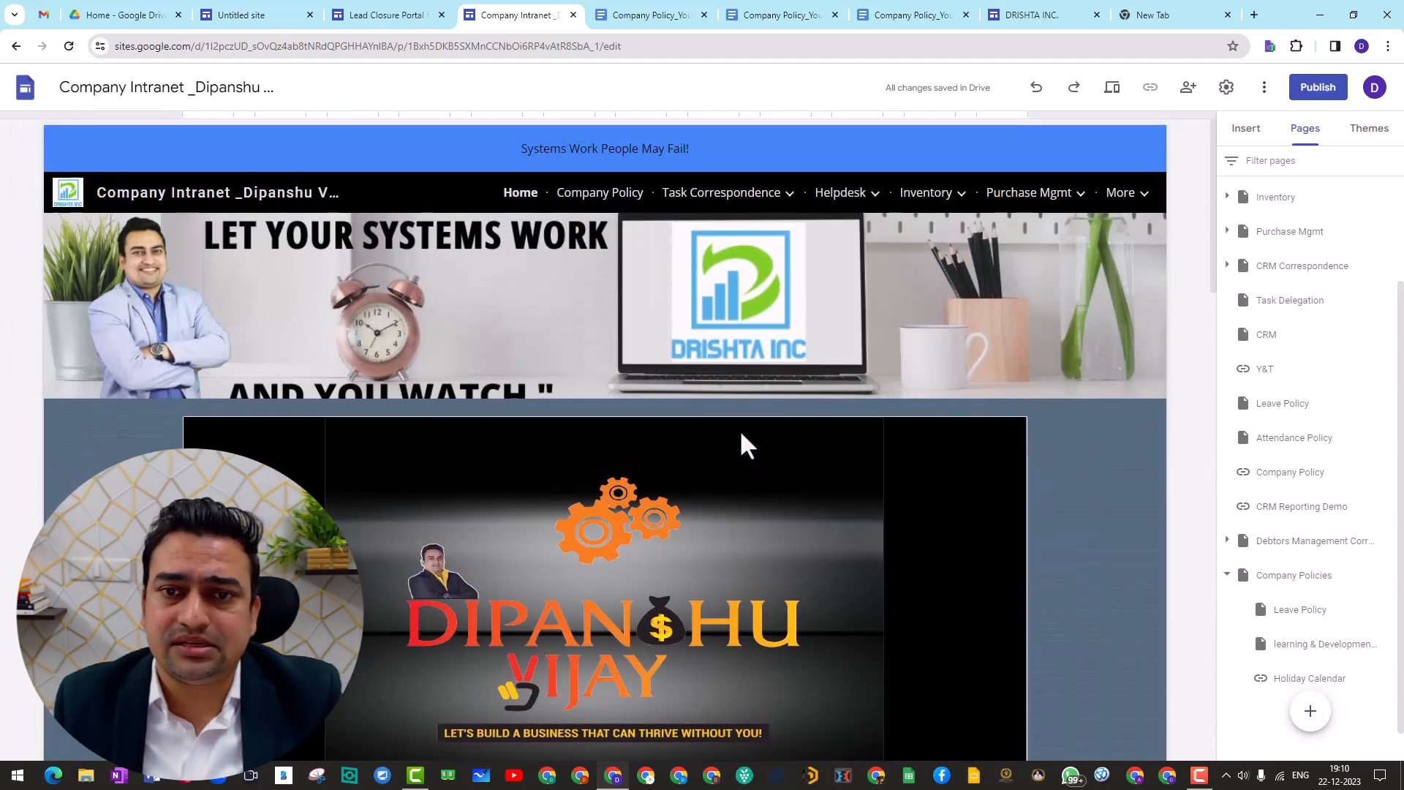
- Look through the insertable content elements, from text boxes to charts, and review the Home page sections that use them
left_click(1246, 133)
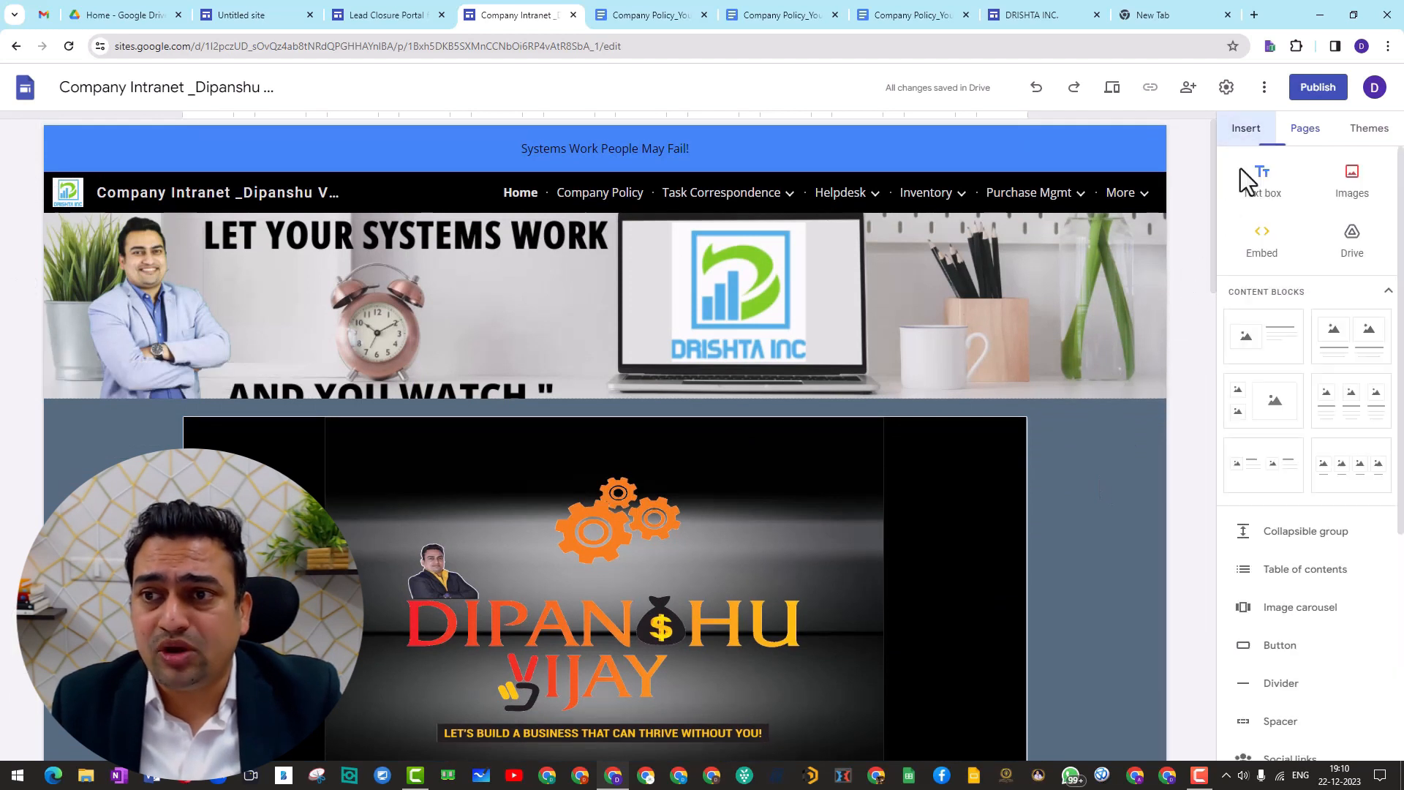
scroll(1317, 622, "down", 5)
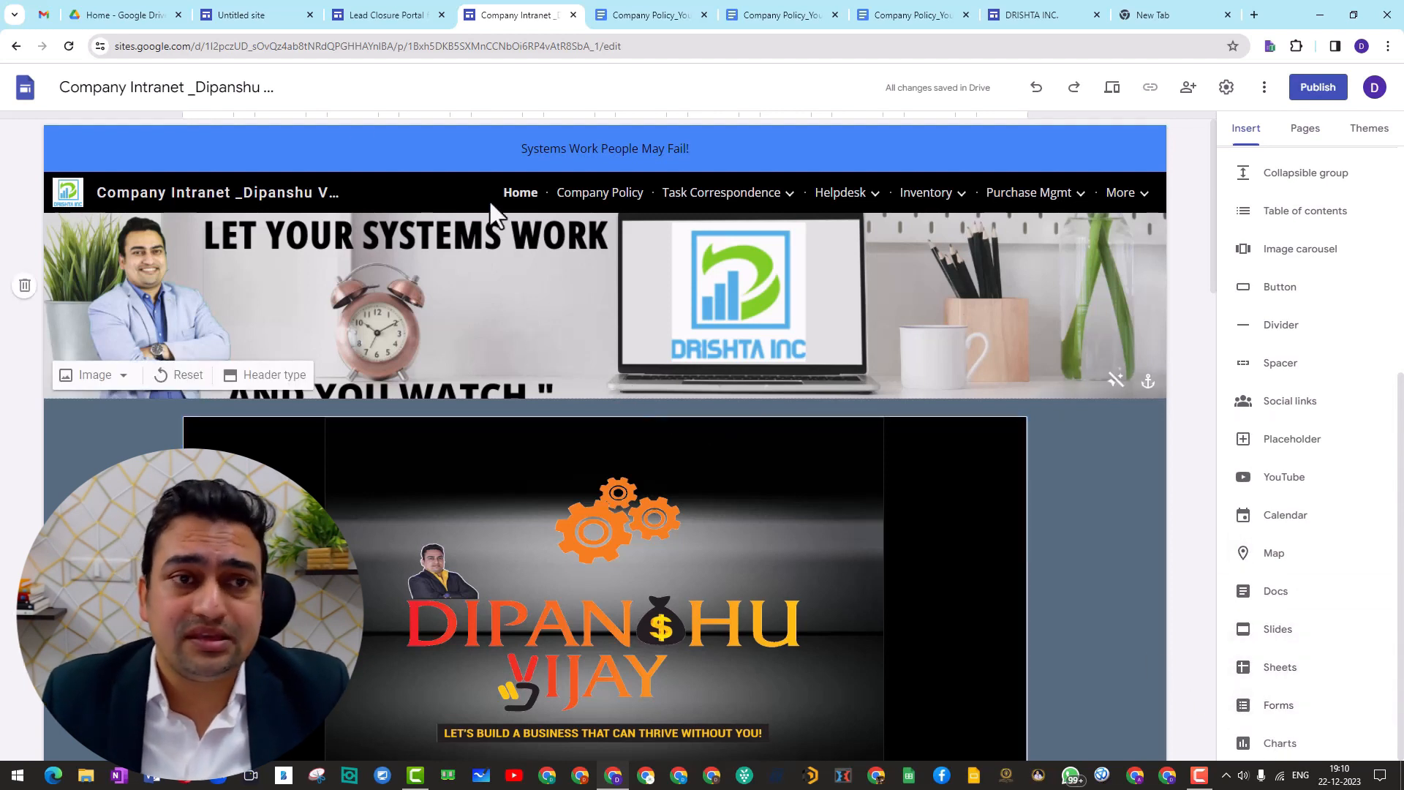
scroll(857, 500, "down", 10)
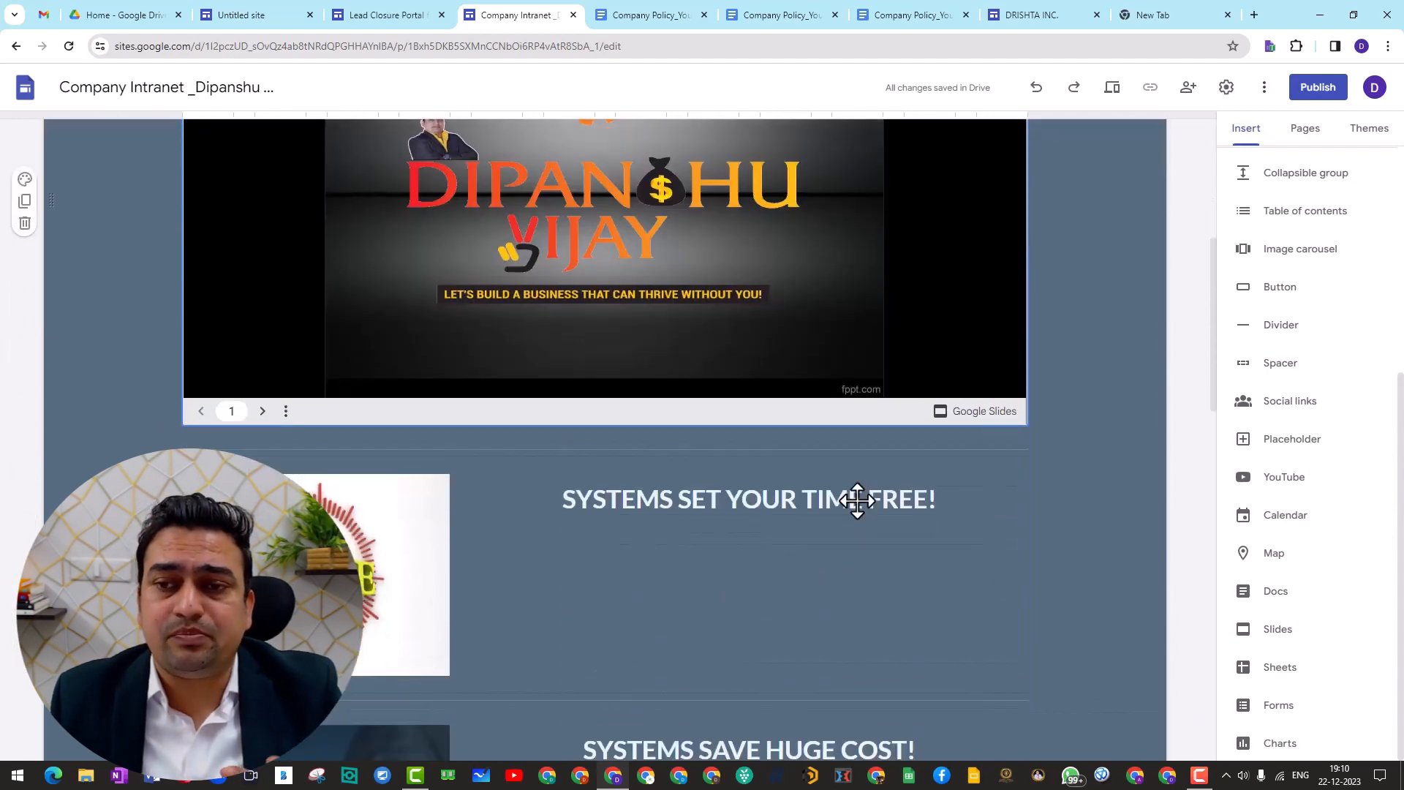
scroll(857, 501, "down", 10)
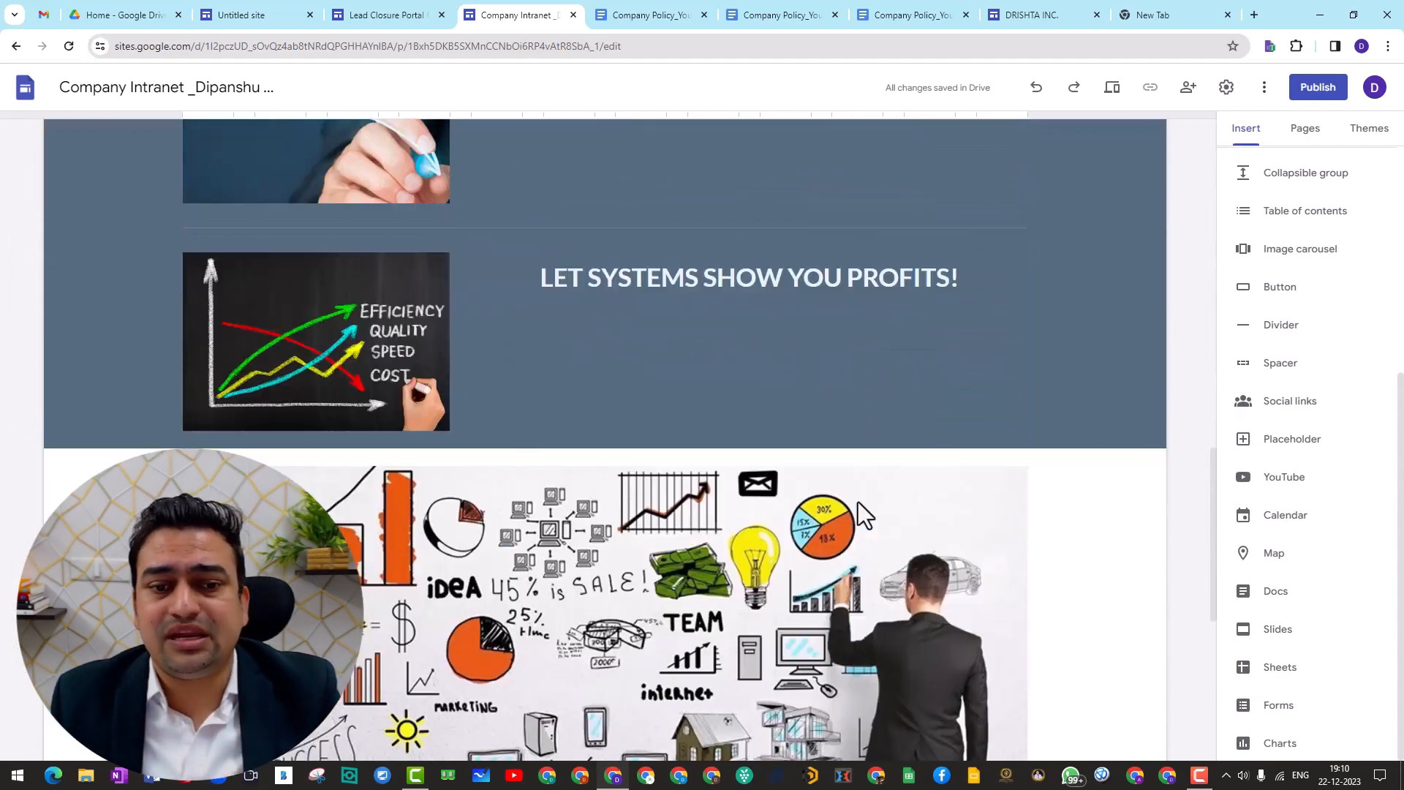
scroll(857, 501, "up", 15)
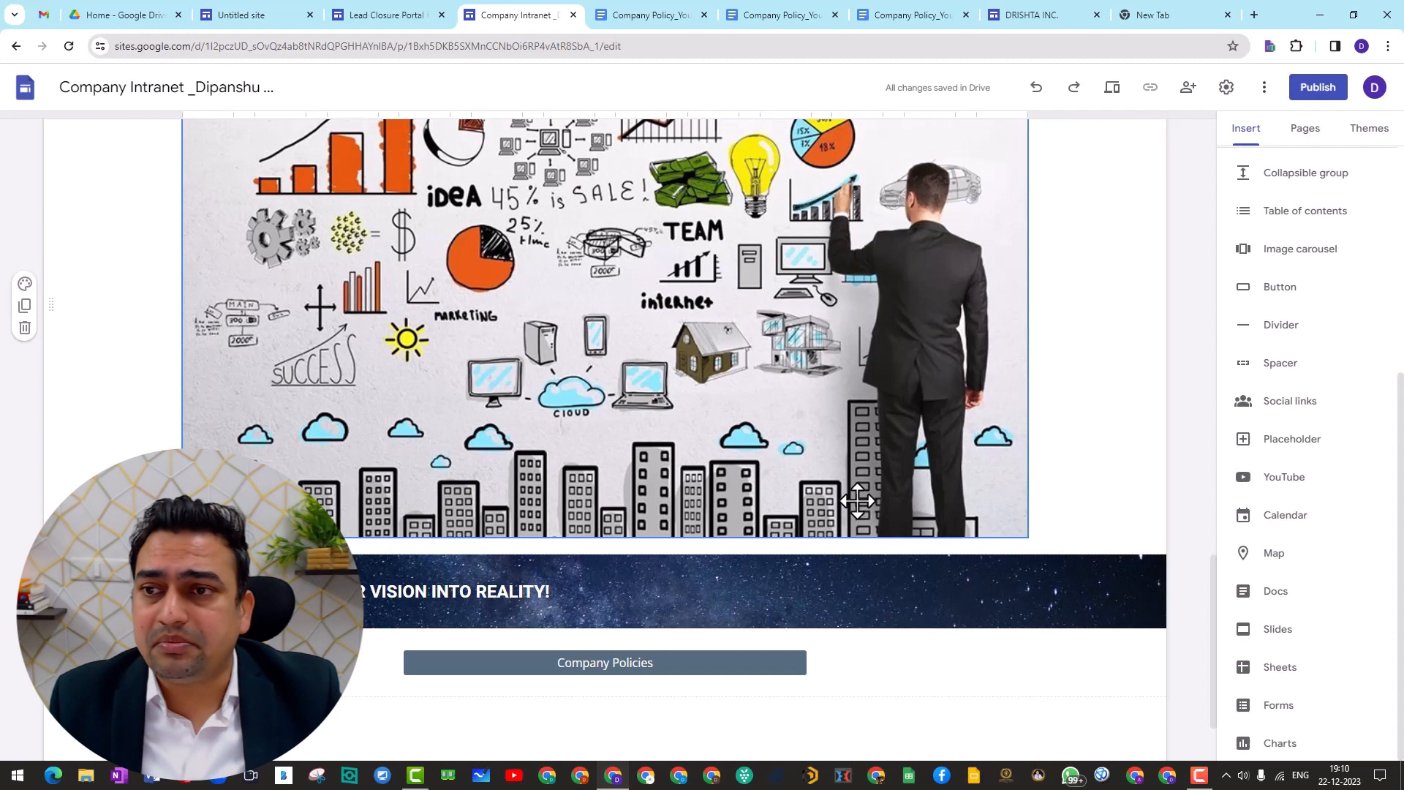